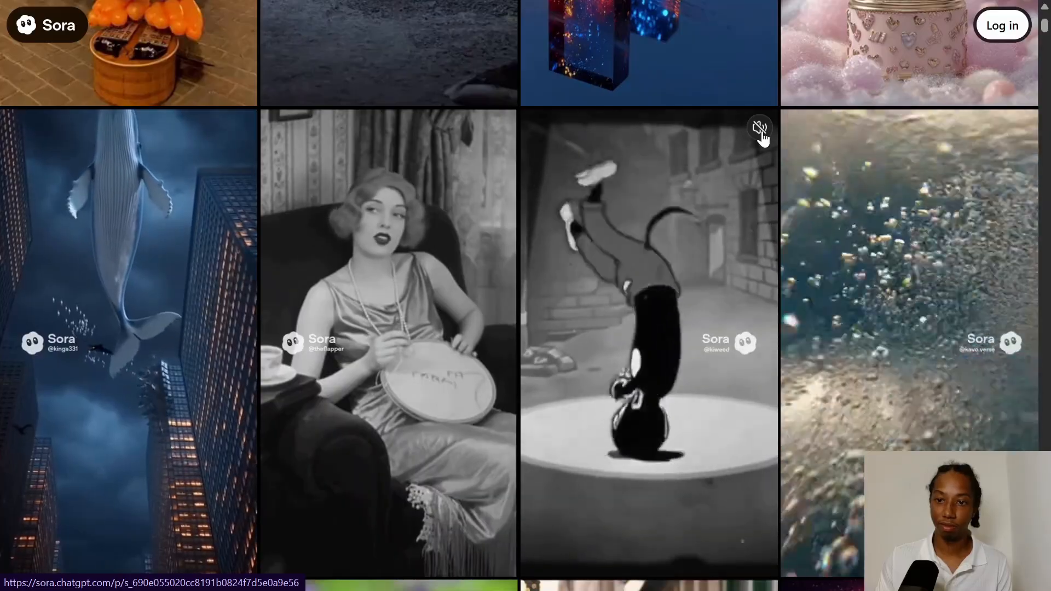
Turn on the sound for the cartoon clip playing on screen.
click(759, 127)
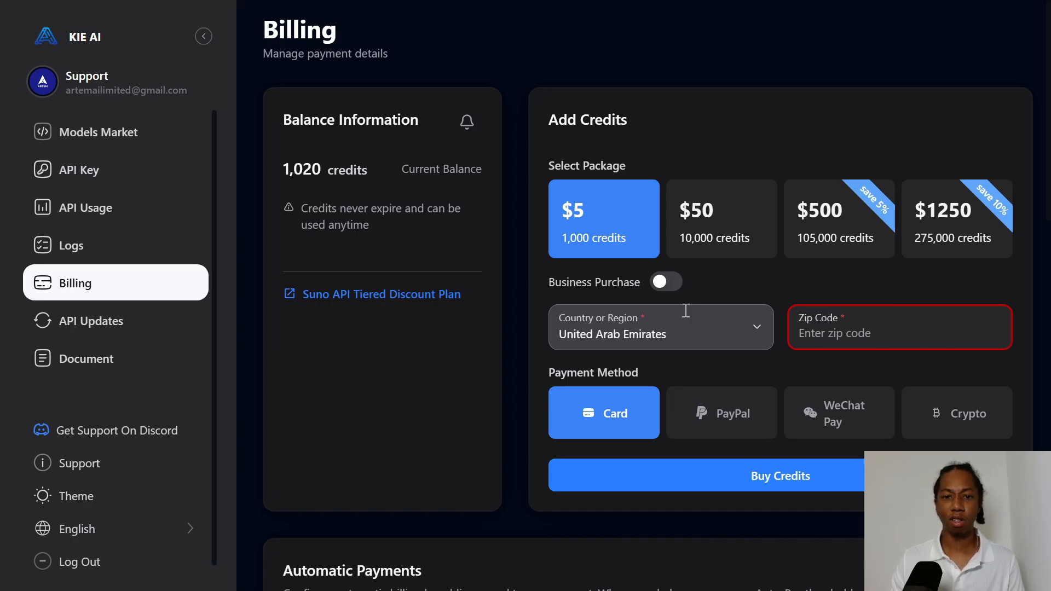
Open Models Market and scroll the All Models grid down to the OpenAI Sora 2 card.
click(99, 132)
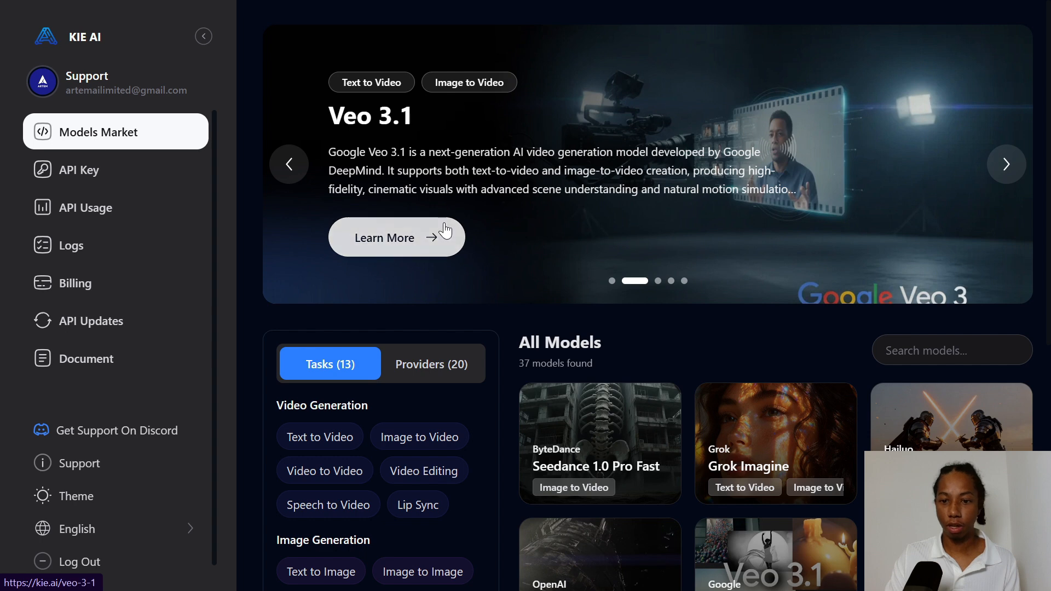
scroll(537, 283, down, 3)
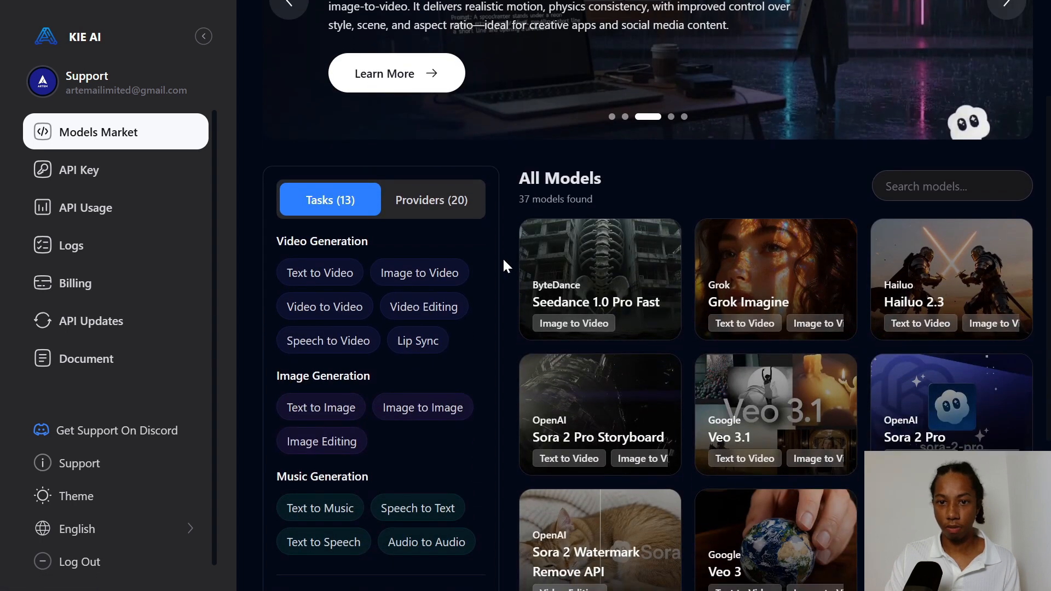
scroll(503, 257, down, 5)
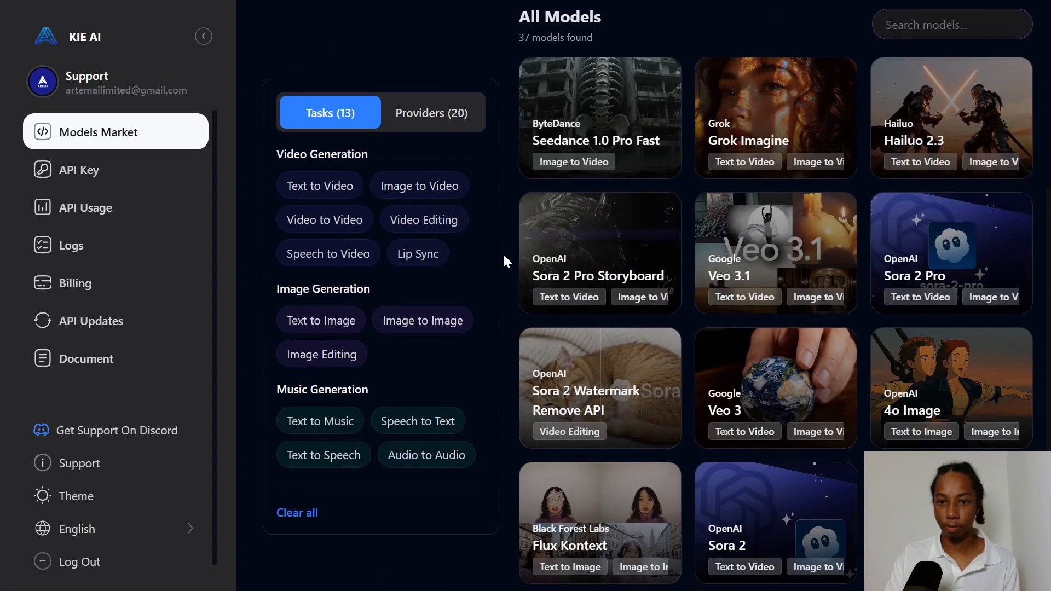
scroll(504, 261, up, 2)
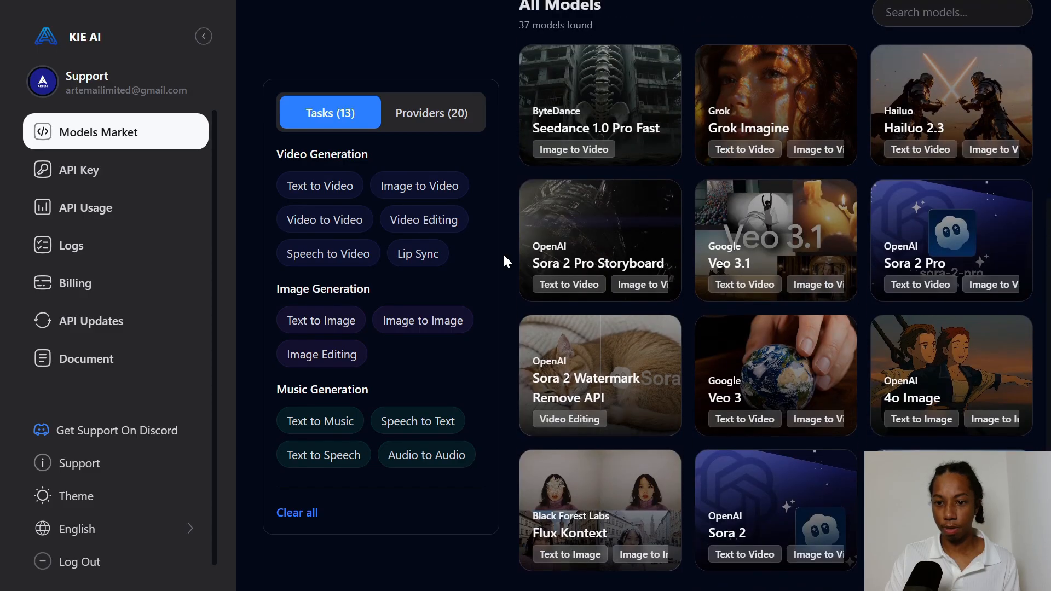
scroll(504, 261, down, 2)
mouse_move(619, 325)
mouse_move(730, 399)
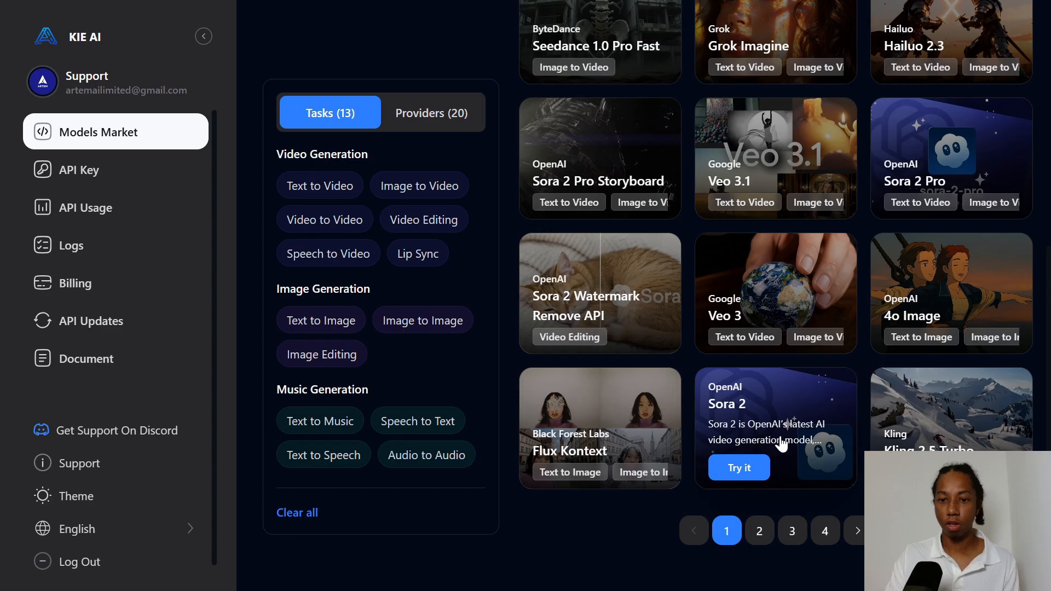
Open the Sora 2 model page and view its Playground with the 10-second classroom sample video.
click(780, 419)
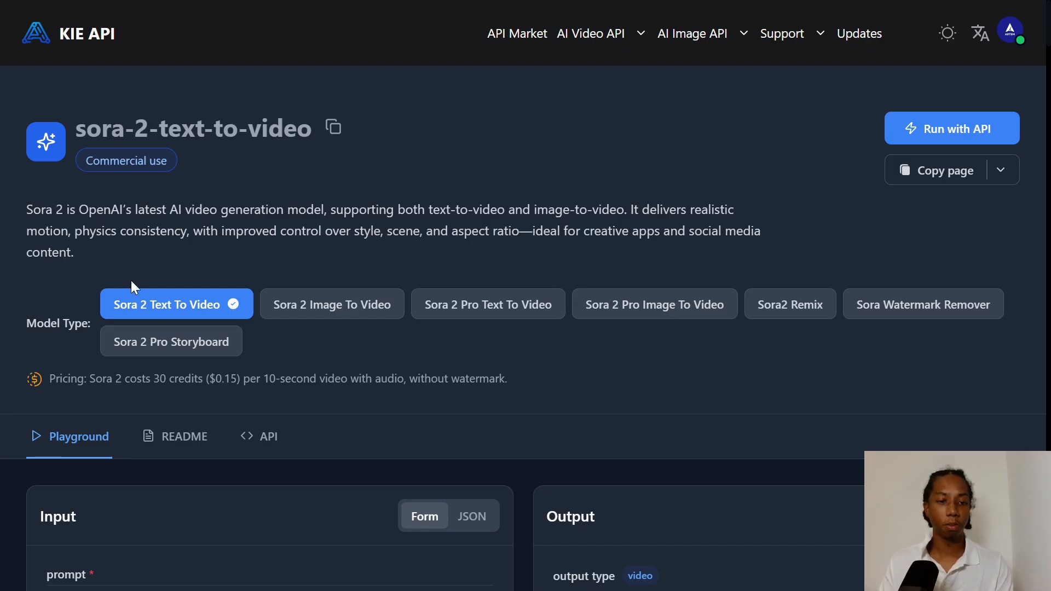
scroll(131, 285, down, 8)
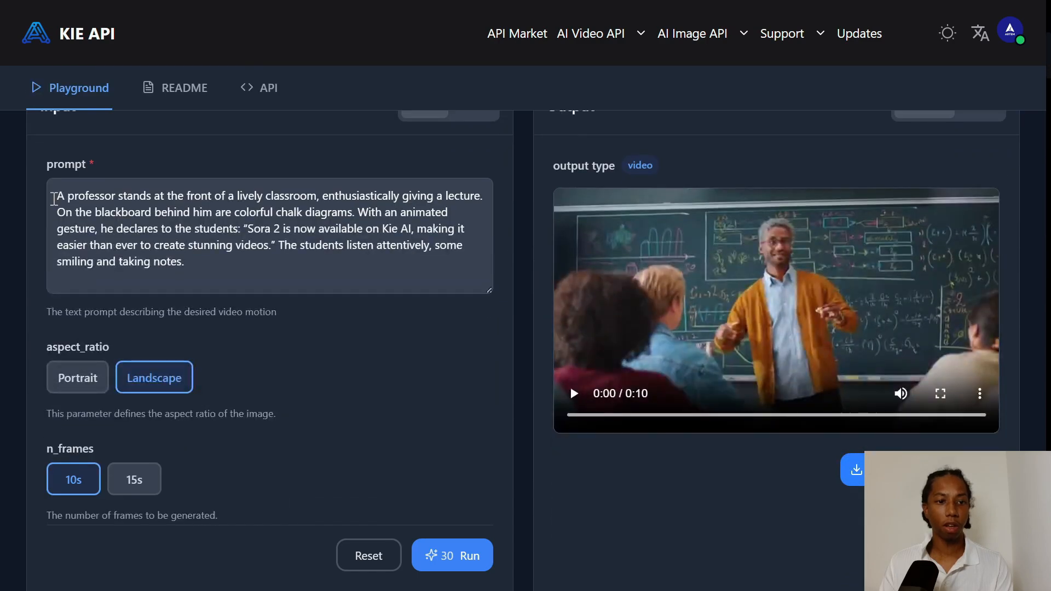
scroll(54, 198, up, 2)
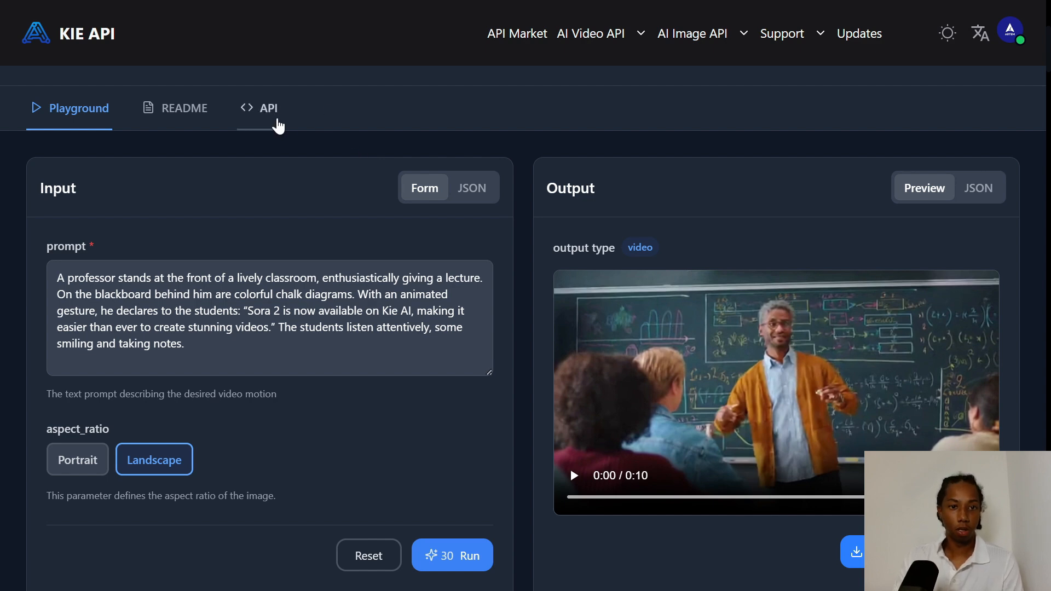
Show the sora-2-text-to-video API docs and scroll to the createTask cURL request example.
click(268, 112)
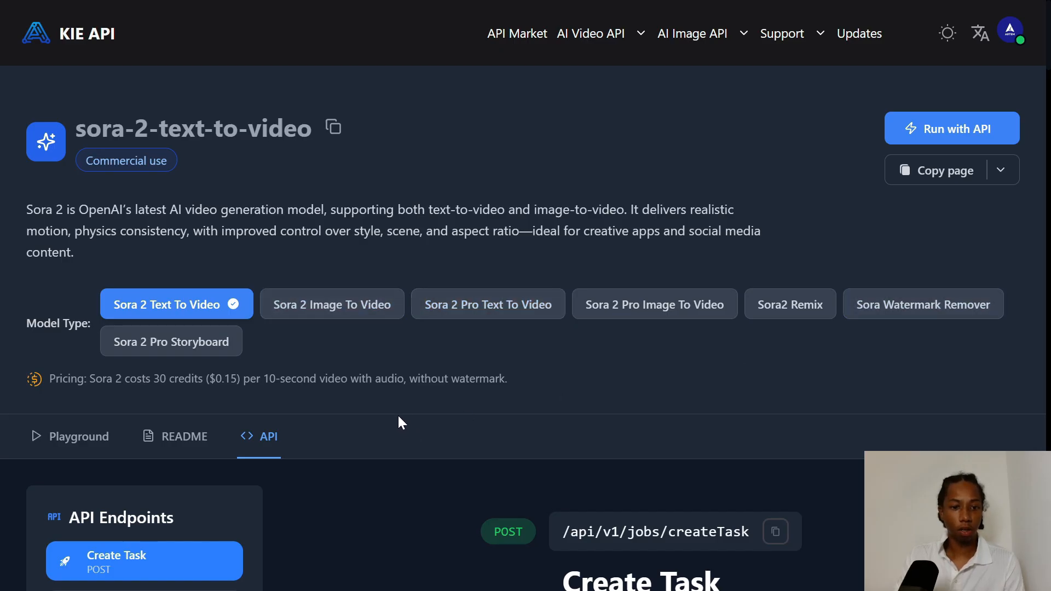
scroll(317, 386, down, 20)
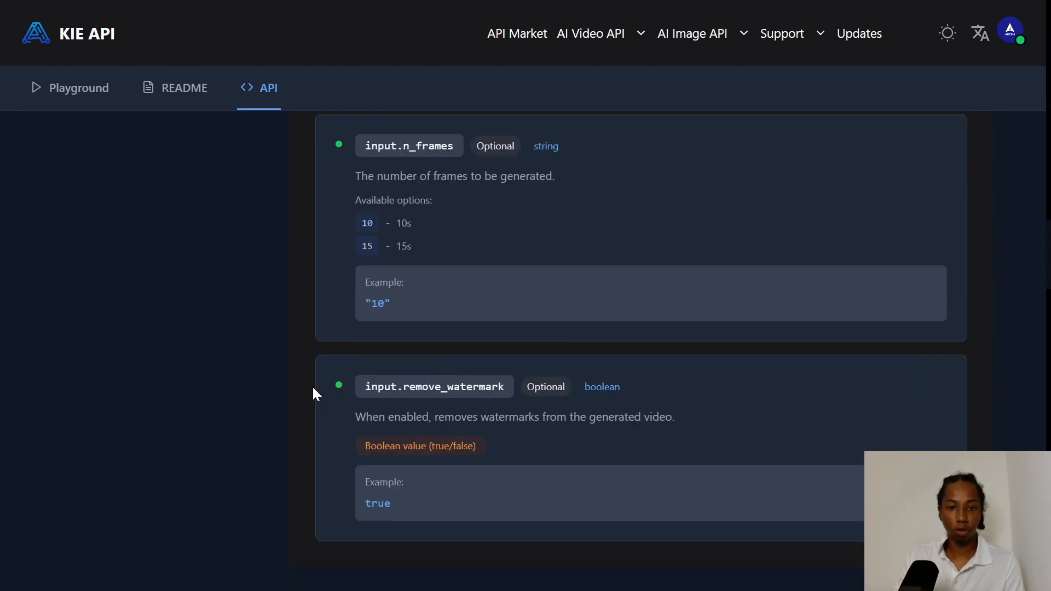
scroll(314, 388, down, 10)
scroll(313, 388, up, 5)
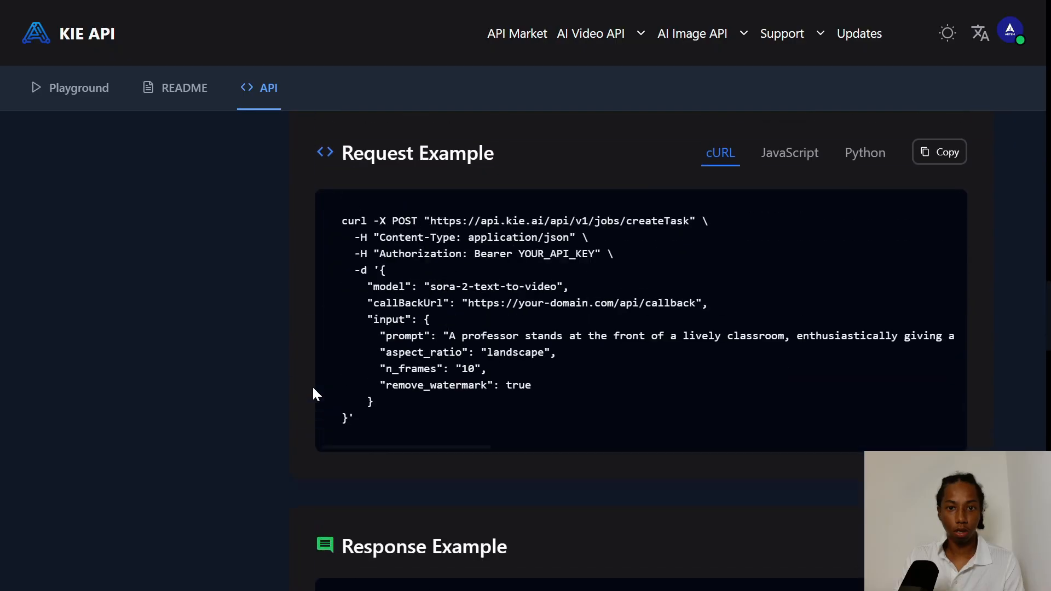
scroll(313, 391, up, 2)
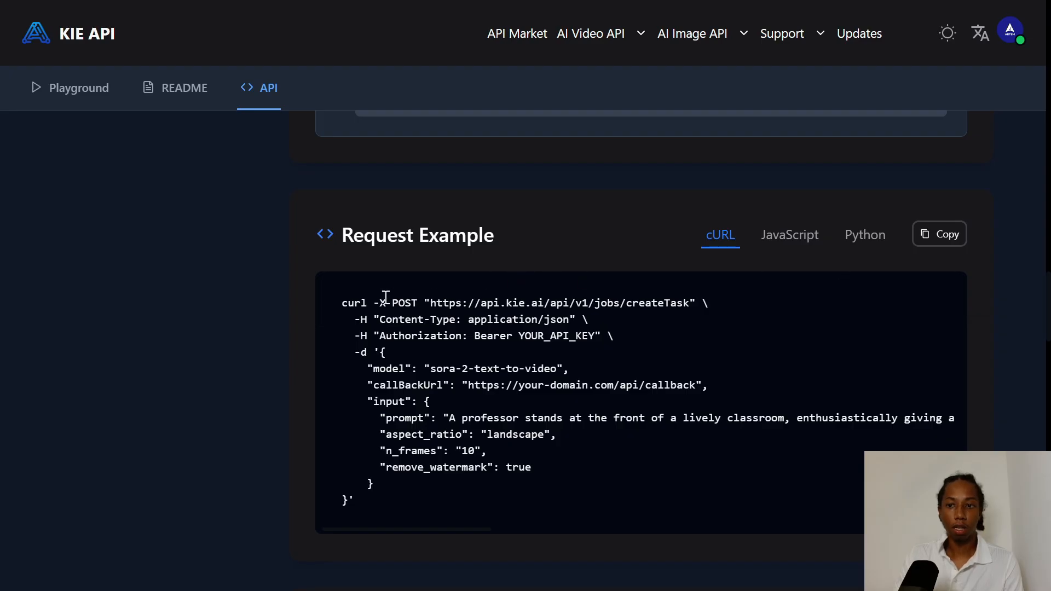
Copy the cURL example and add an HTTP Request node as the workflow's first step.
click(940, 240)
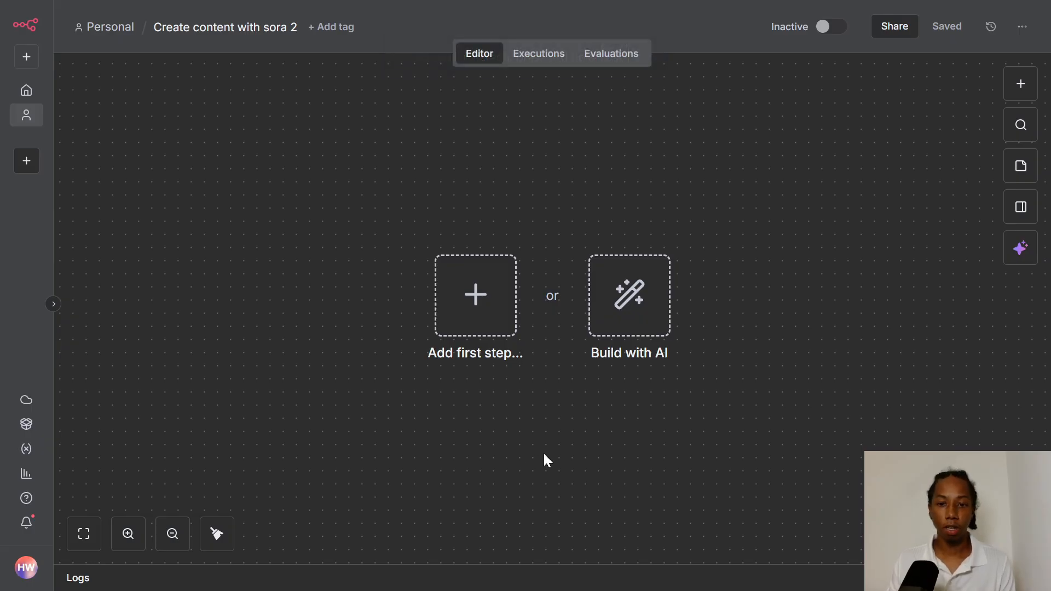
click(483, 298)
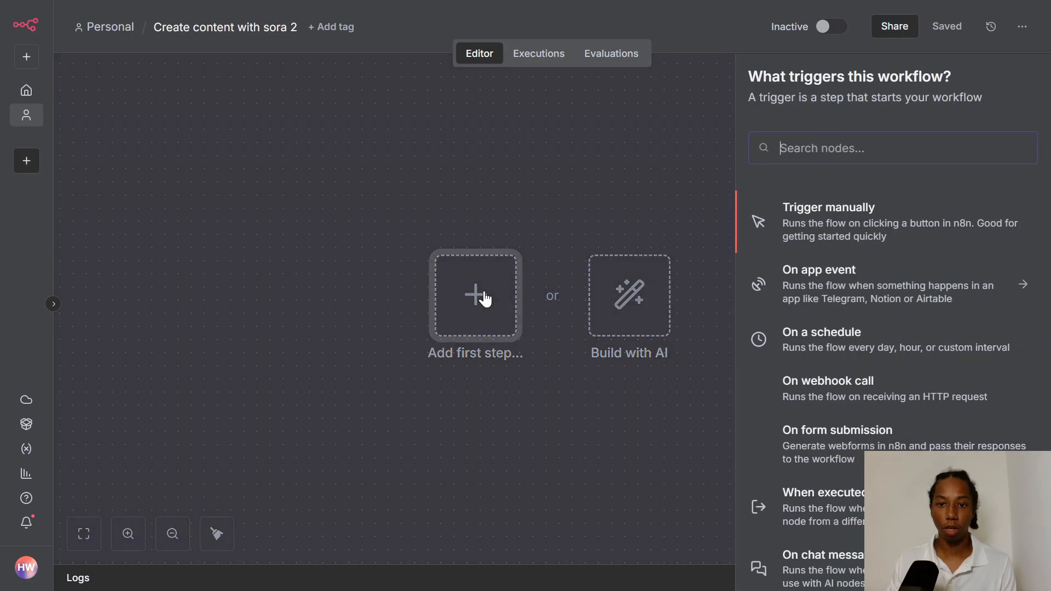
text(http)
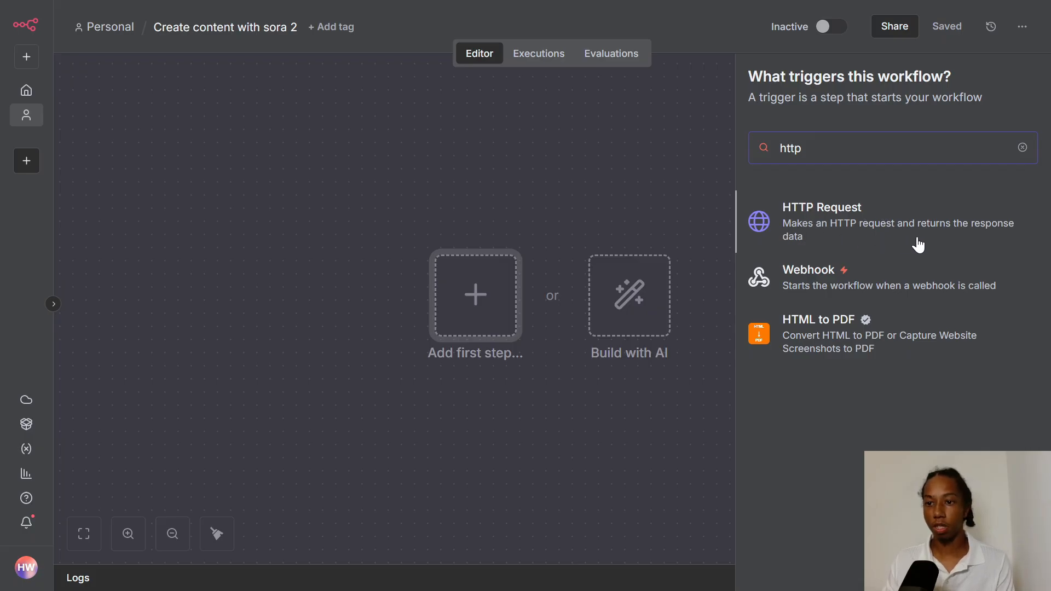
click(858, 237)
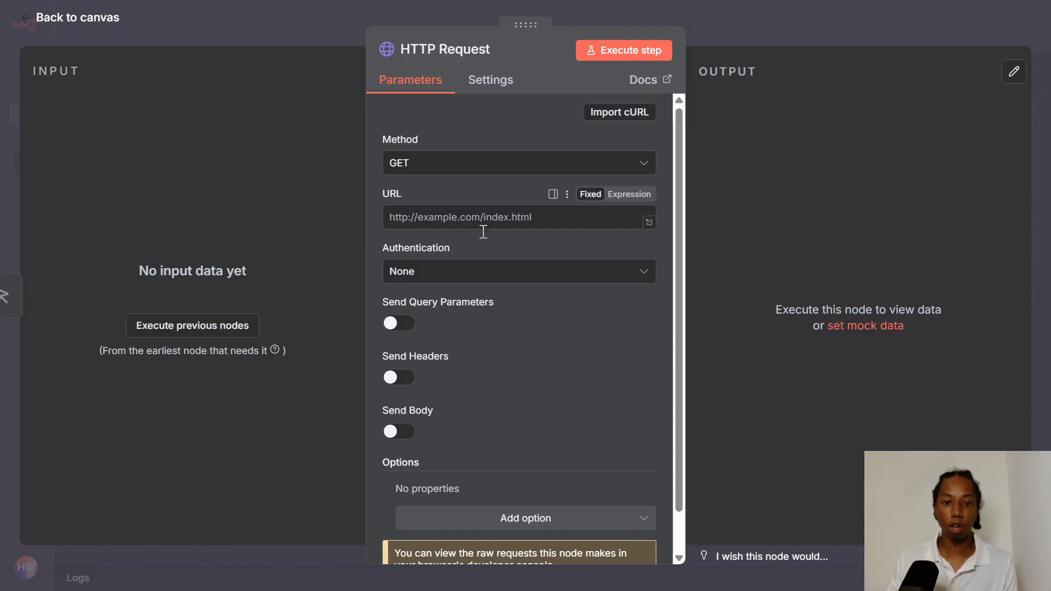
Import the copied cURL into the HTTP Request node, filling the POST URL, header and JSON body.
scroll(459, 328, down, 1)
scroll(517, 288, up, 1)
click(626, 113)
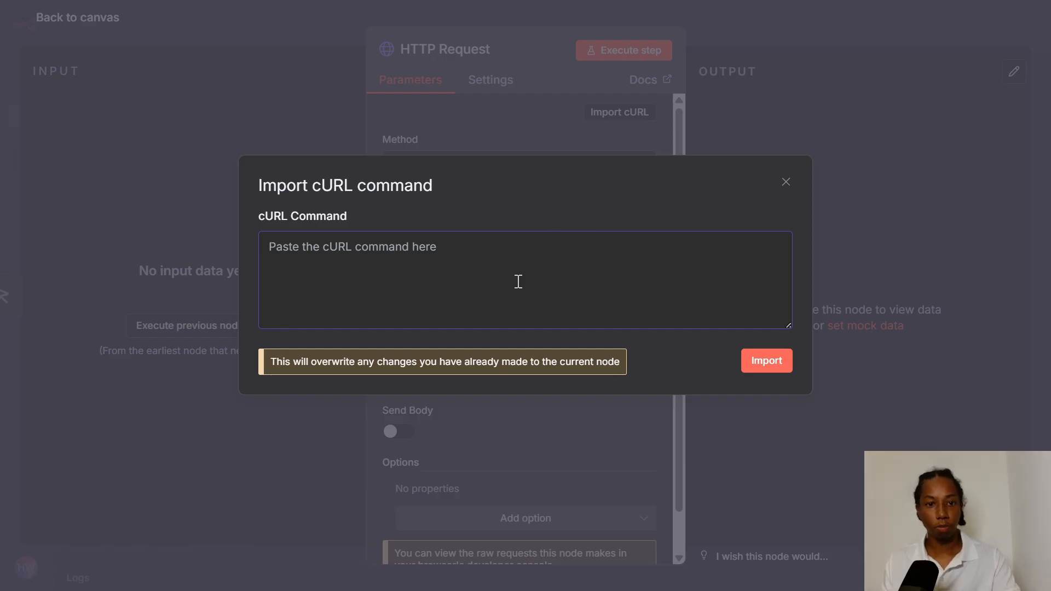
key(ctrl+v)
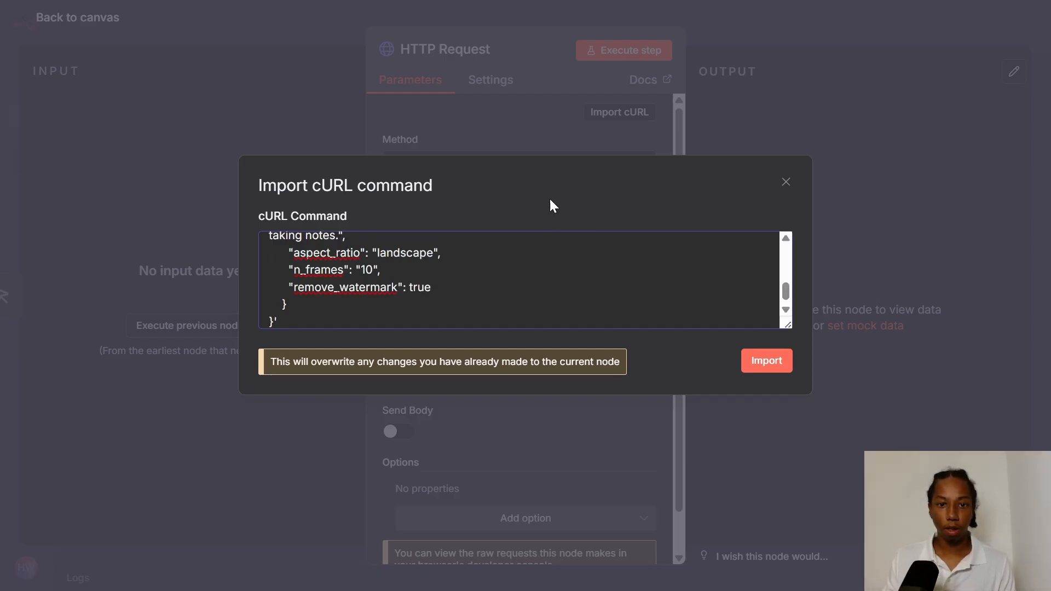
click(767, 362)
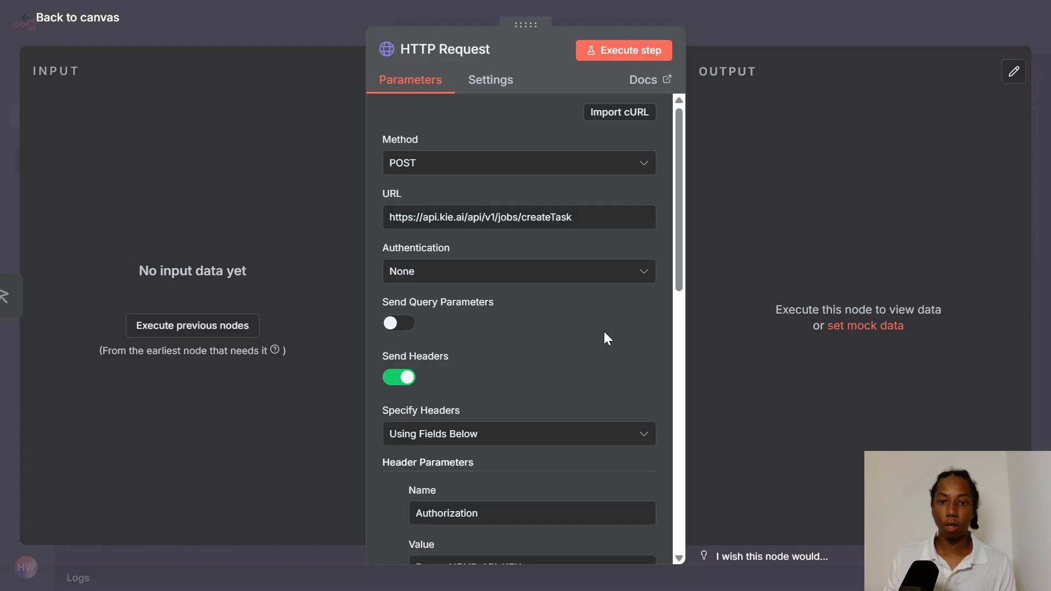
Review the imported settings and select the YOUR_API_KEY placeholder in the Authorization header value.
scroll(441, 285, down, 2)
scroll(452, 422, down, 8)
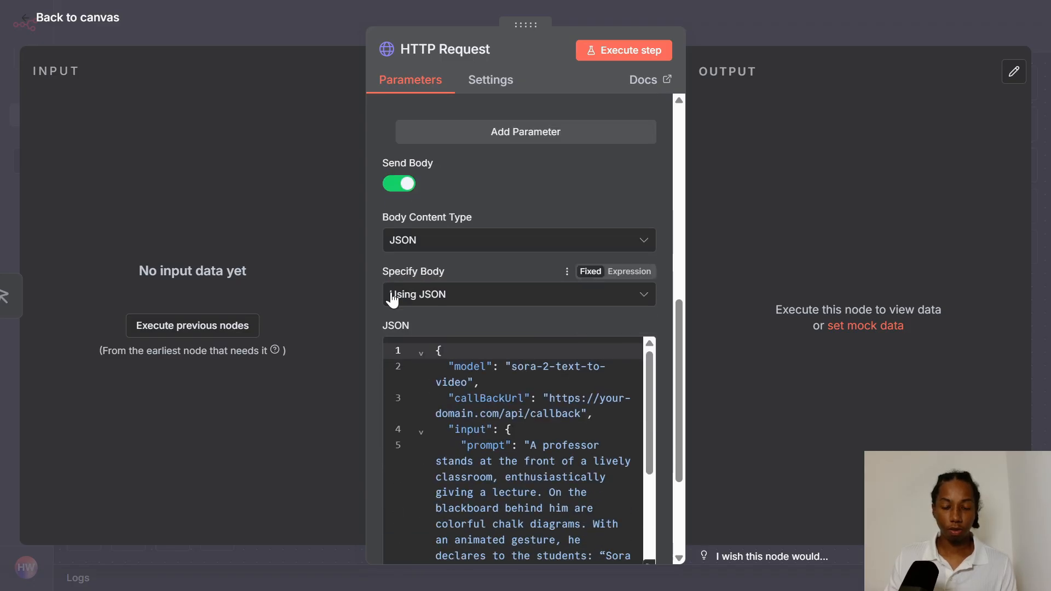
scroll(401, 334, down, 3)
scroll(445, 425, up, 11)
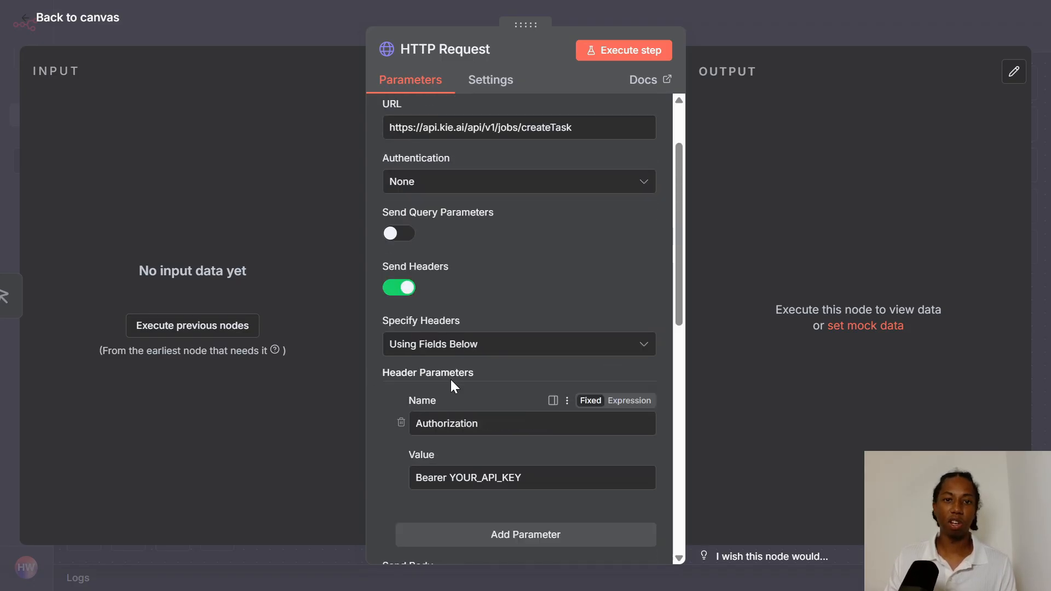
scroll(452, 386, up, 2)
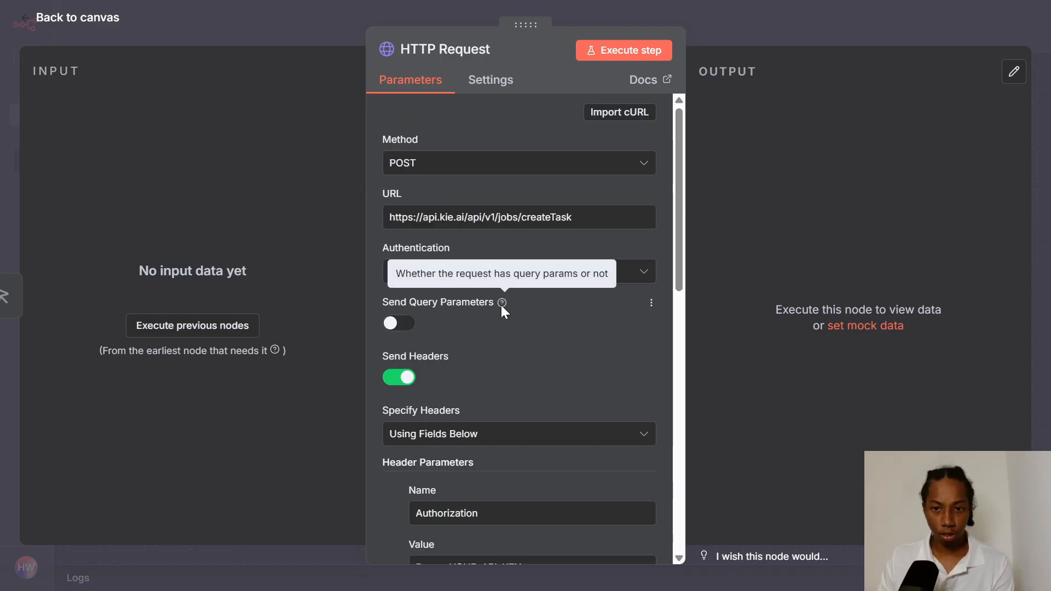
scroll(503, 308, down, 3)
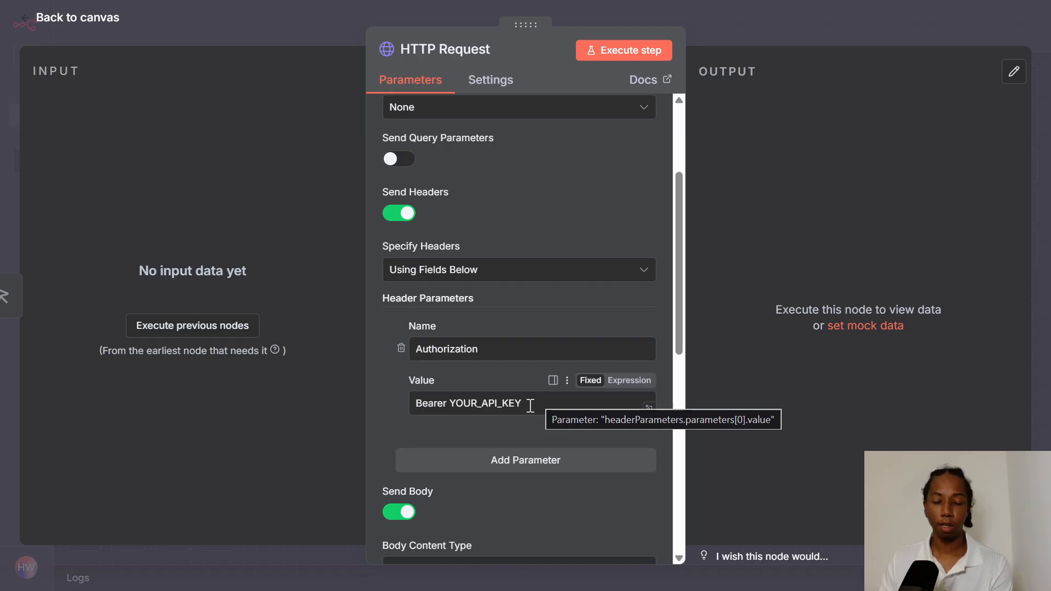
drag(525, 406, 453, 417)
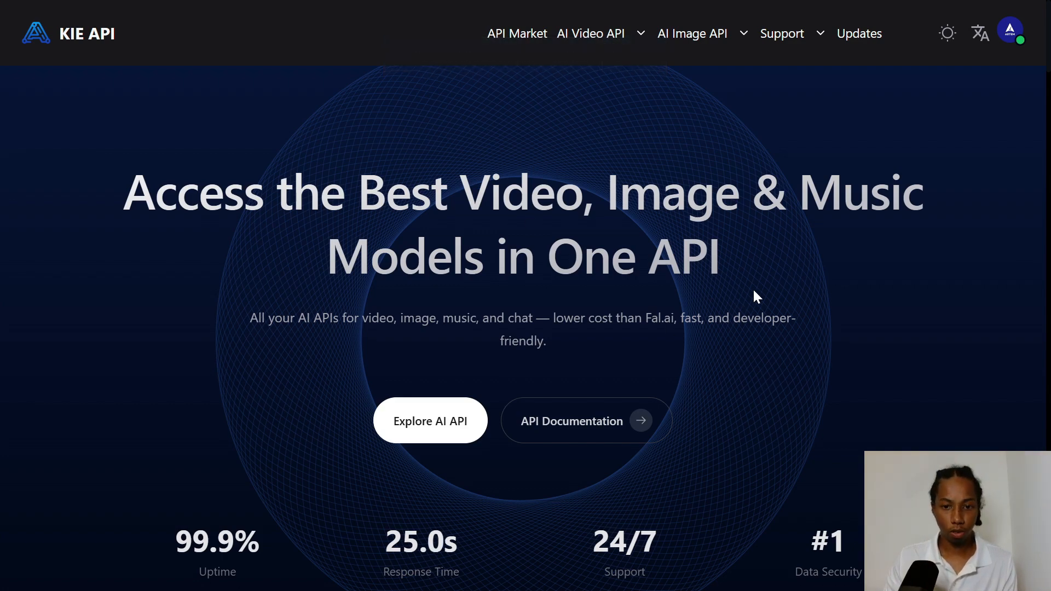
Go to the KIE API key dashboard and copy the Default API key.
scroll(755, 297, down, 15)
scroll(587, 387, up, 2)
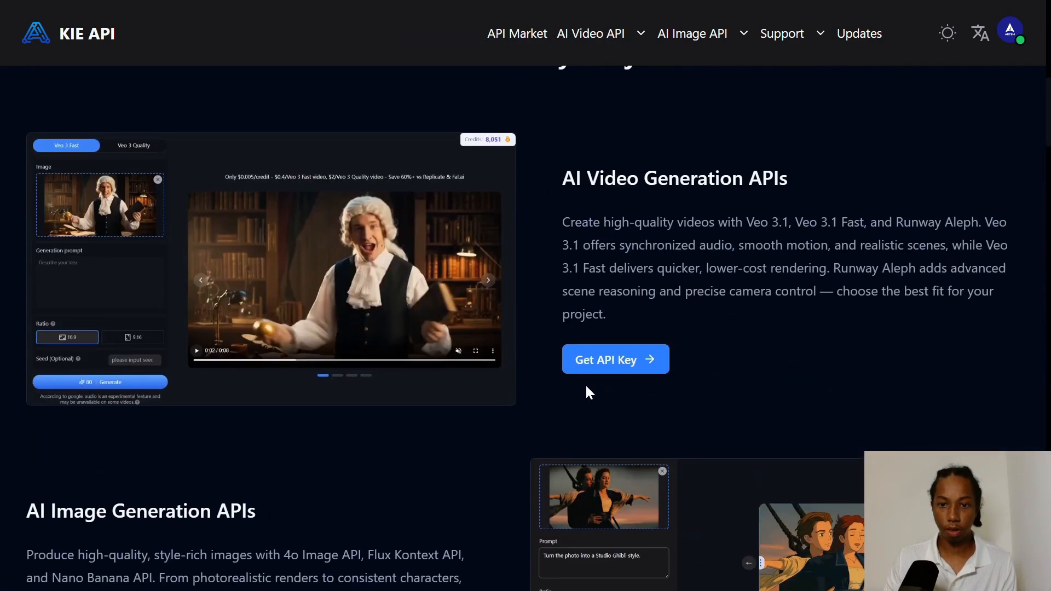
click(622, 369)
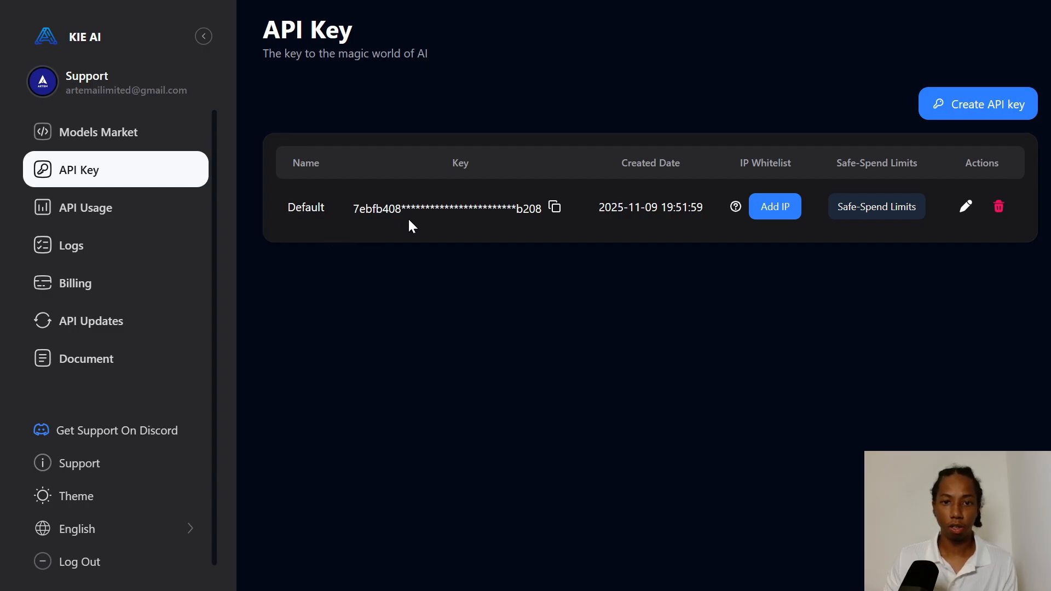
click(554, 208)
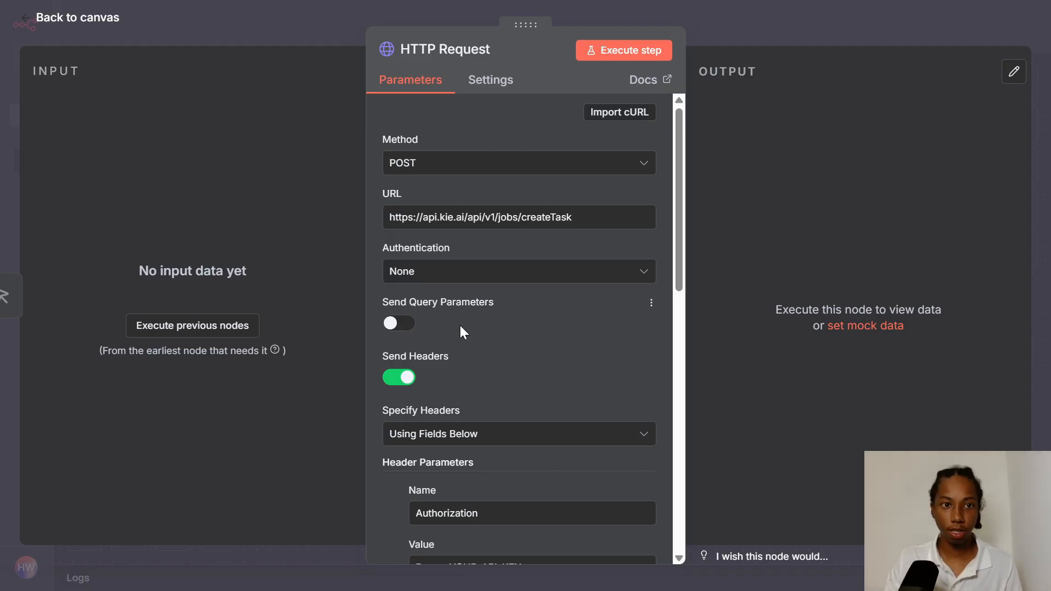
Replace YOUR_API_KEY with the pasted KIE API key after Bearer in the Authorization header.
scroll(491, 287, down, 5)
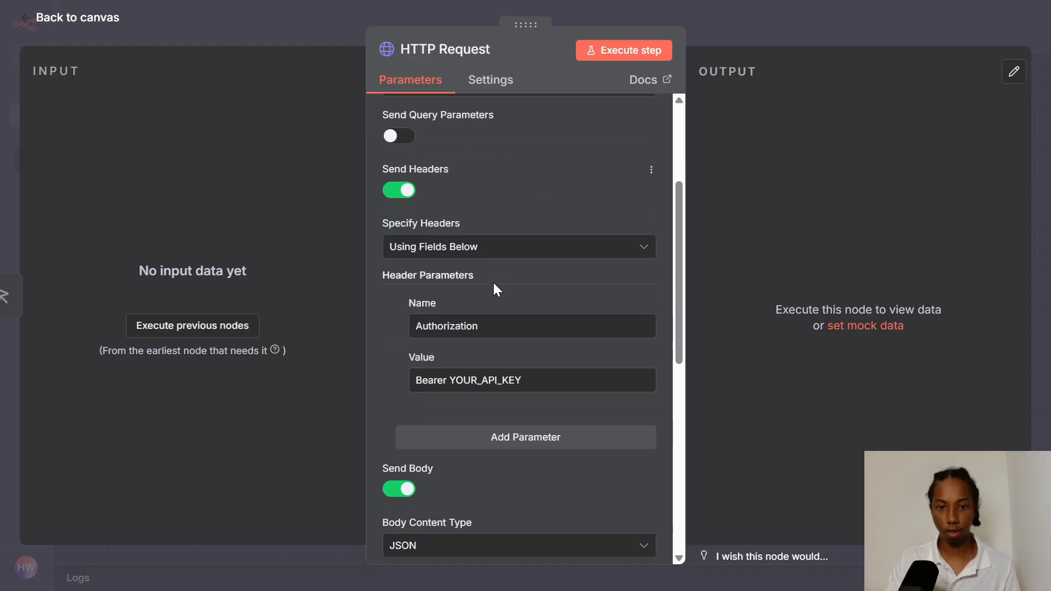
click(537, 321)
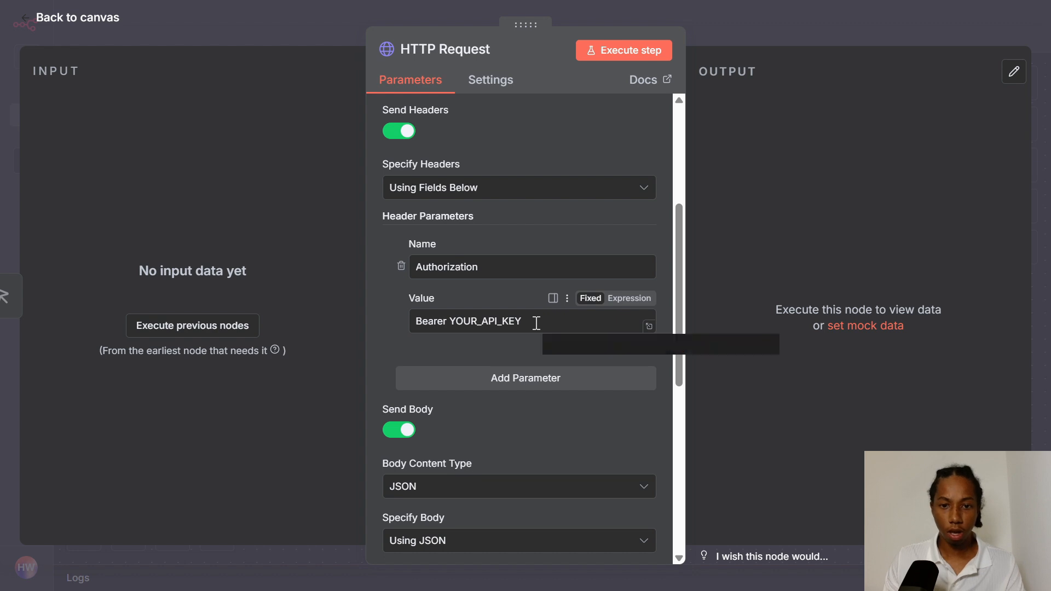
drag(522, 323, 449, 325)
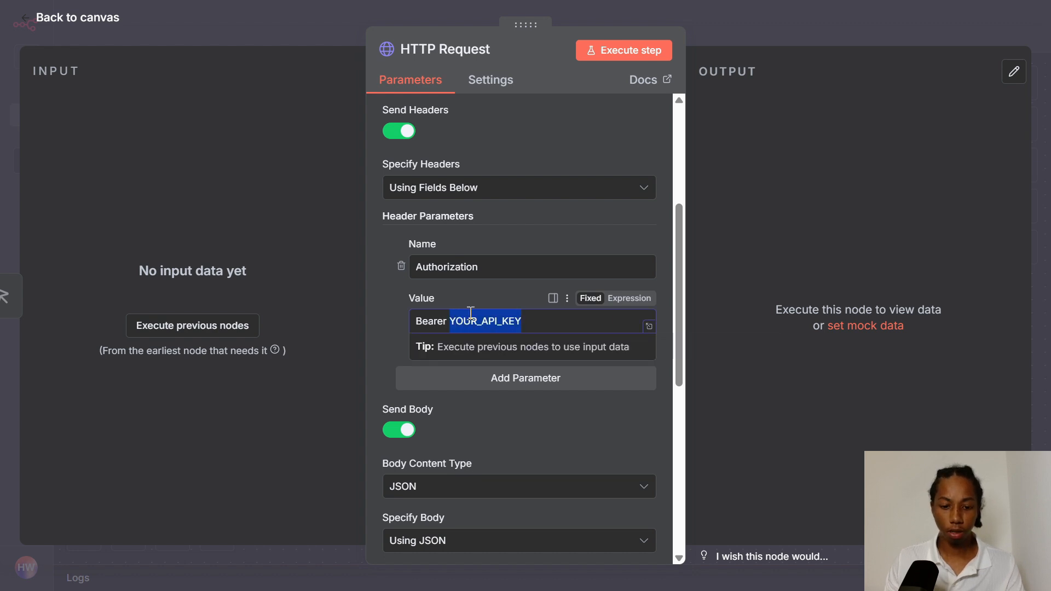
key(ctrl+v)
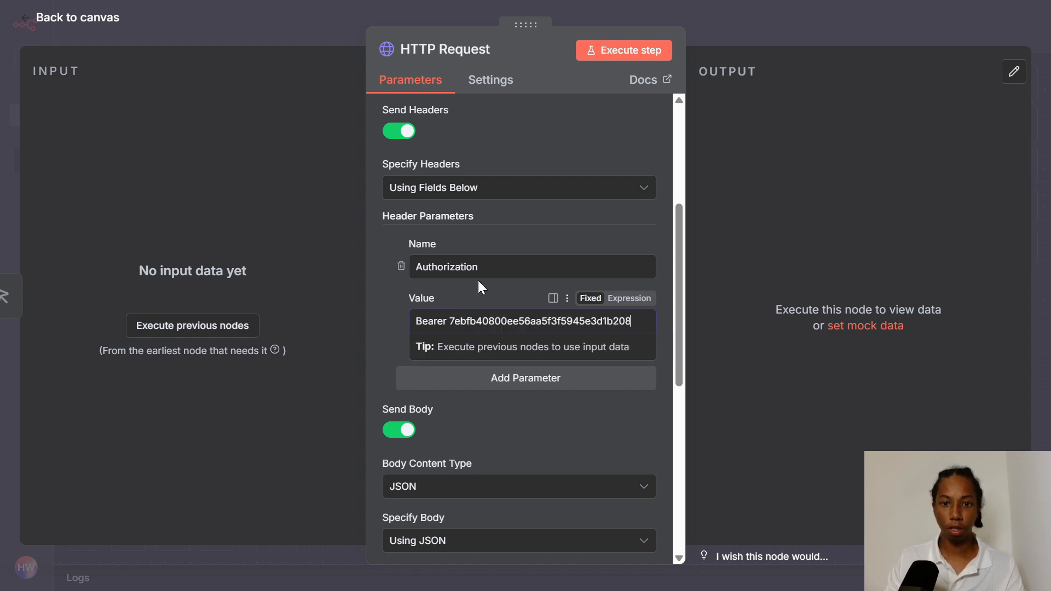
click(389, 290)
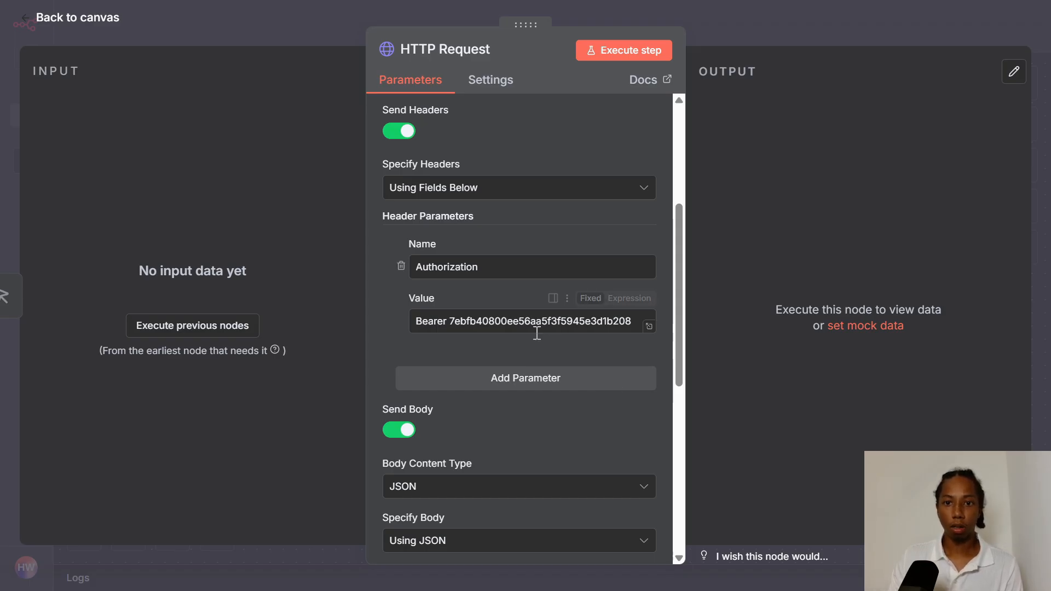
scroll(563, 340, up, 1)
scroll(563, 341, down, 1)
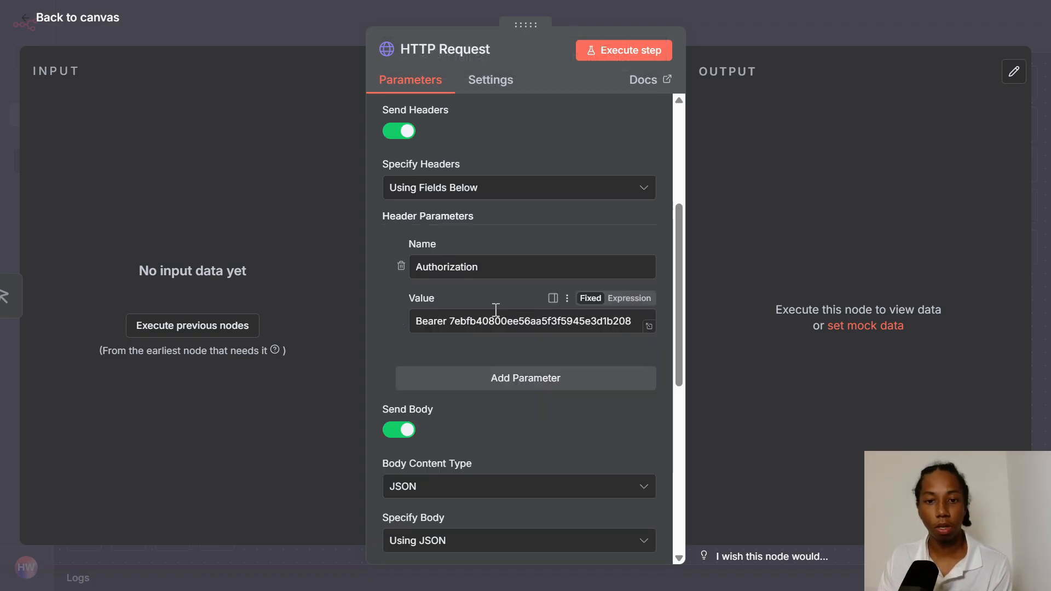
scroll(499, 429, up, 1)
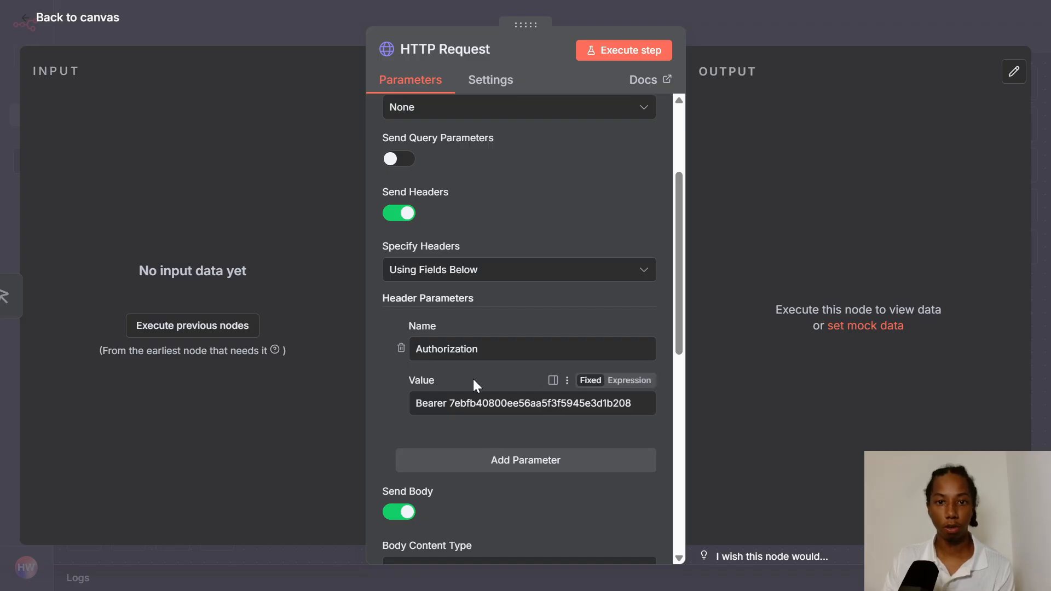
scroll(471, 384, up, 1)
scroll(470, 381, up, 1)
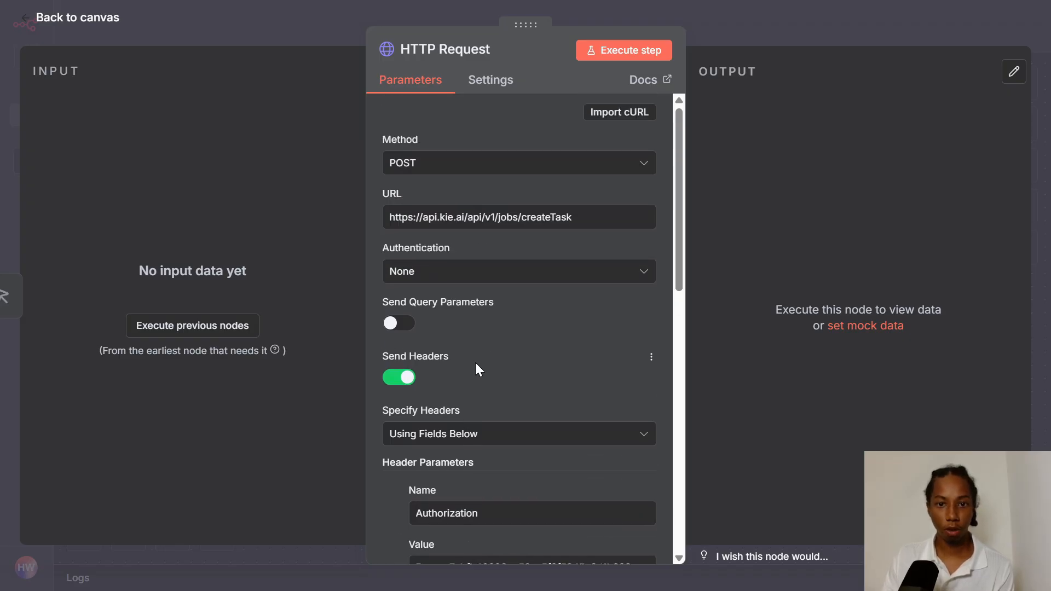
Set Authentication to Generic Credential Type with Header Auth and start a new Header Auth credential.
click(498, 274)
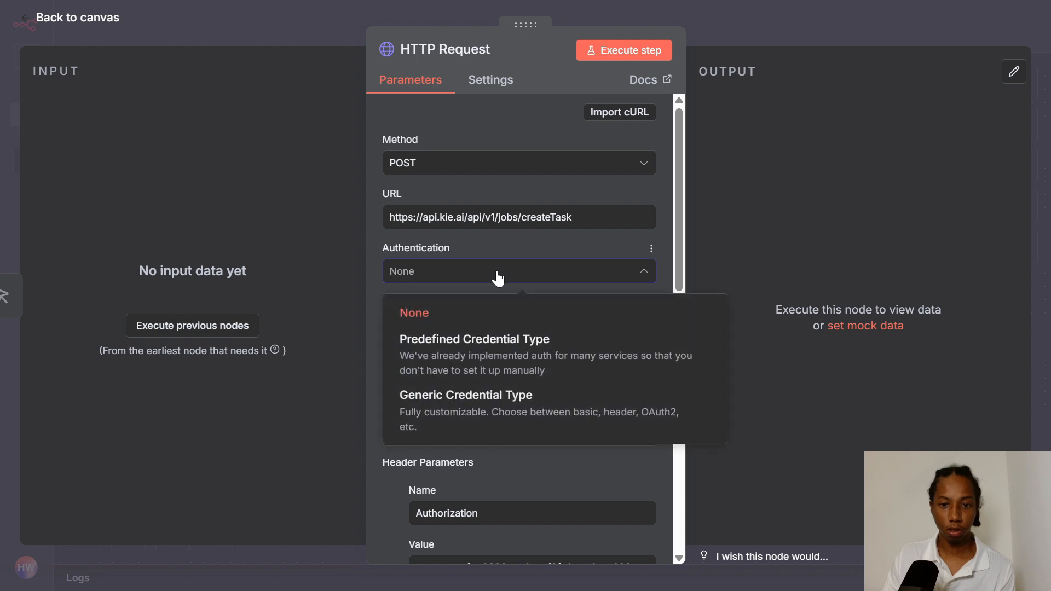
click(512, 411)
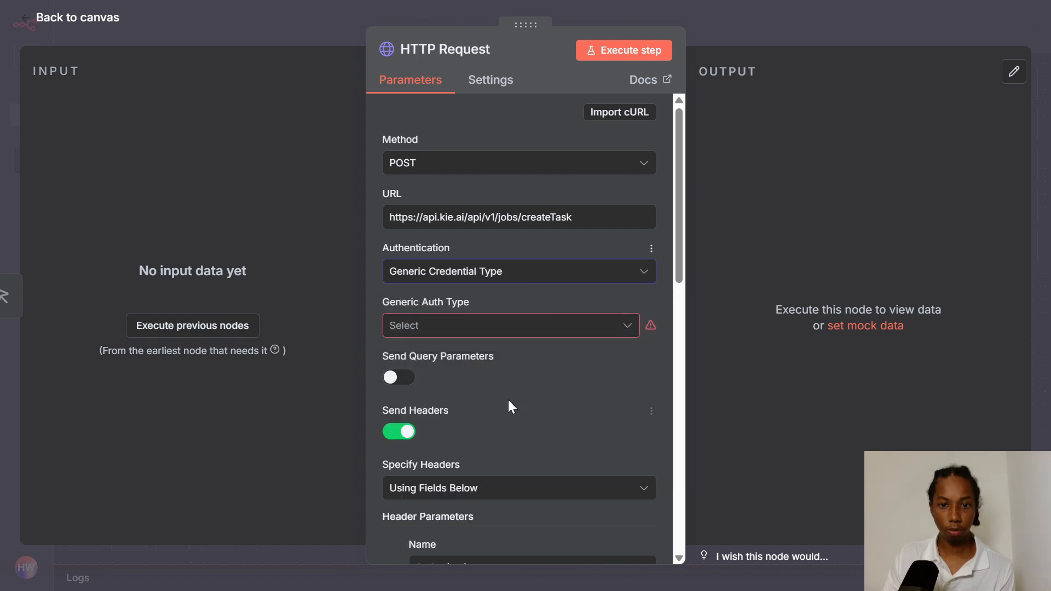
click(479, 332)
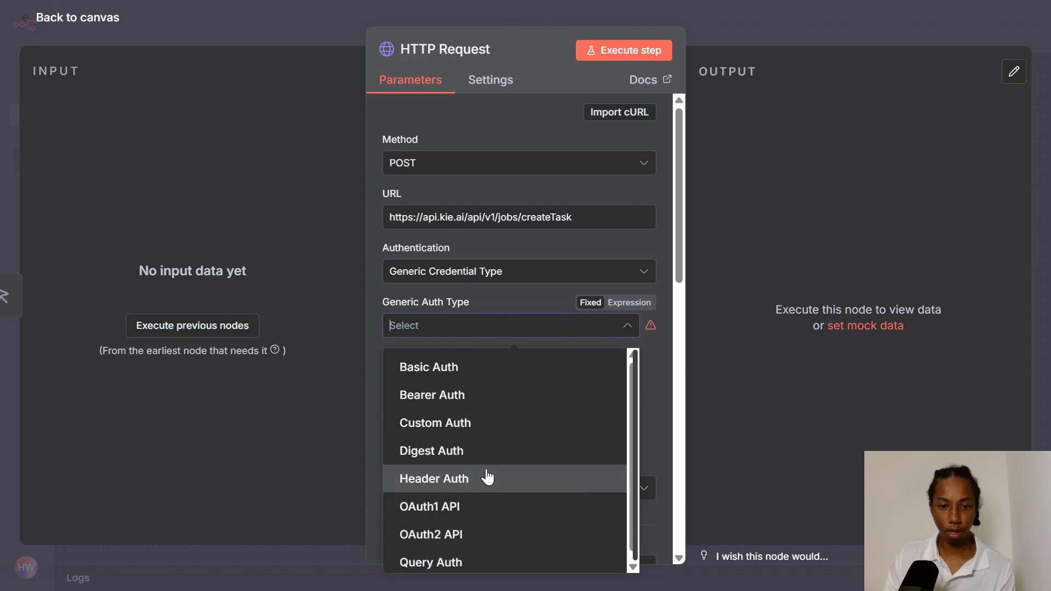
click(487, 478)
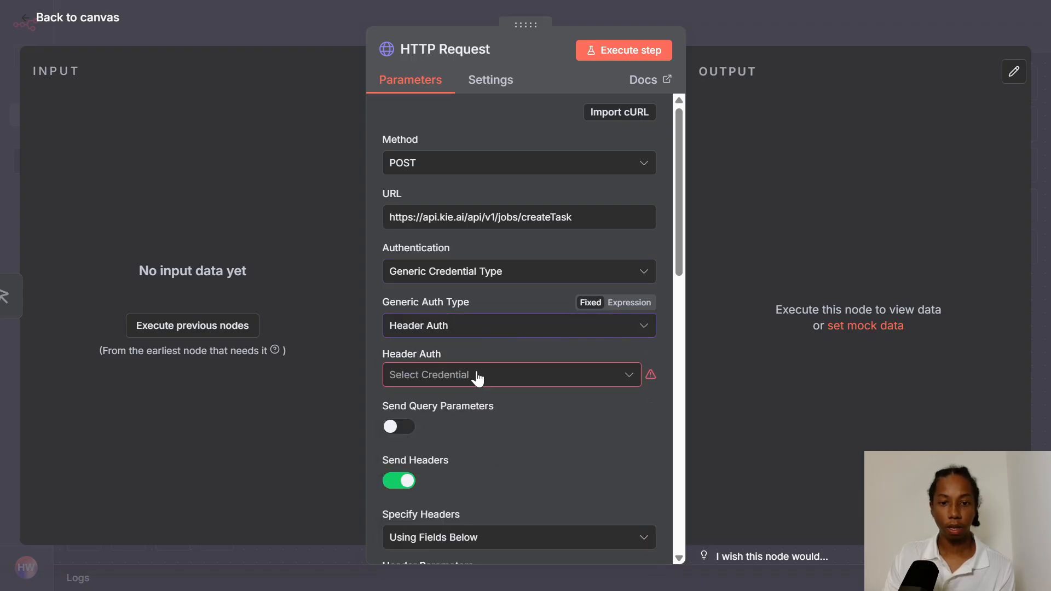
scroll(478, 378, down, 2)
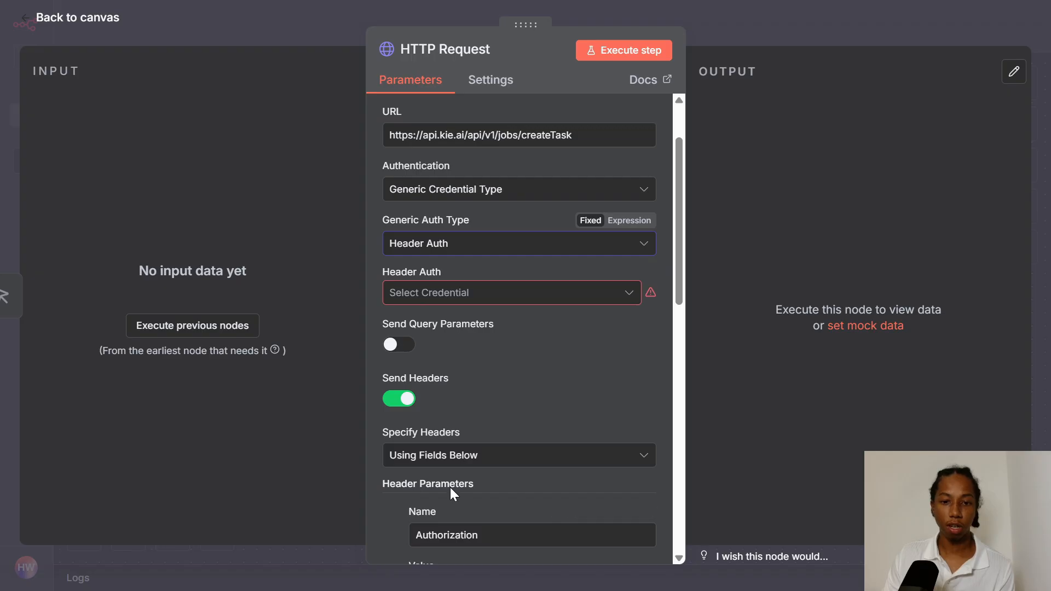
click(458, 298)
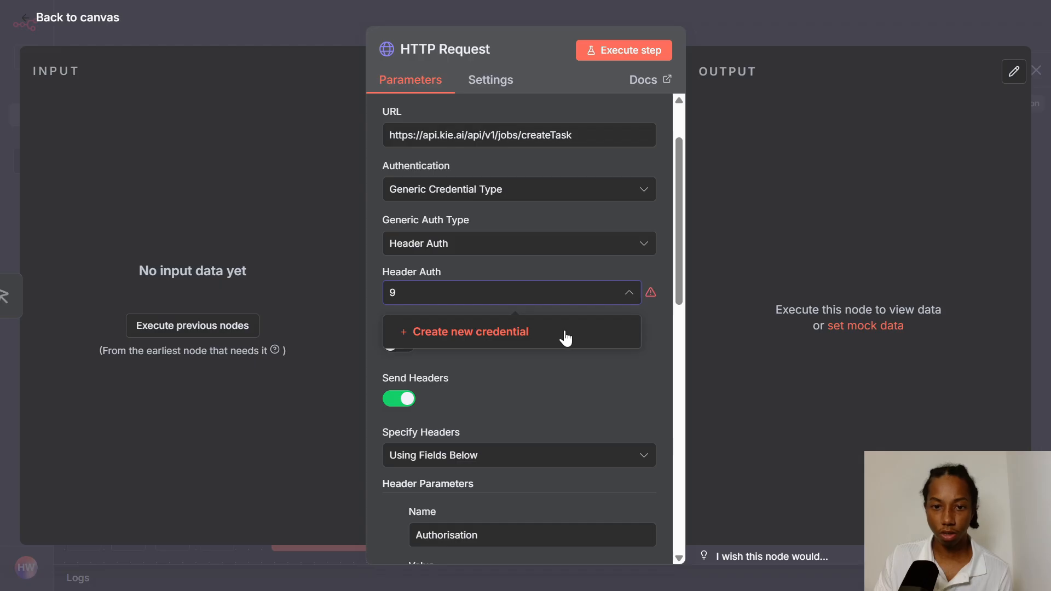
click(566, 338)
Set the credential header name to Authorisation and its expression value to Bearer plus the API key.
click(482, 277)
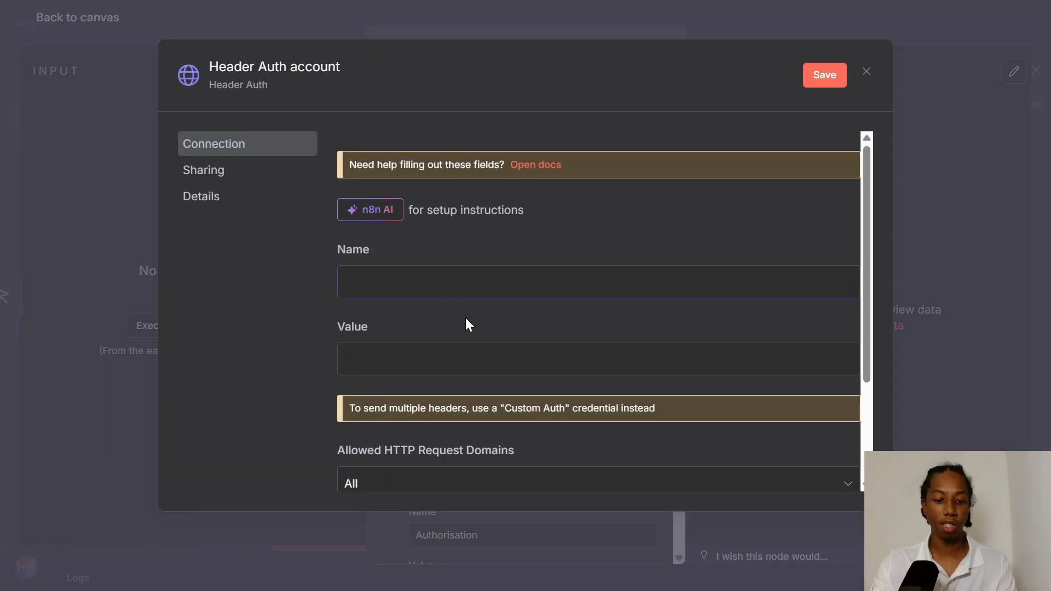
text(Auth)
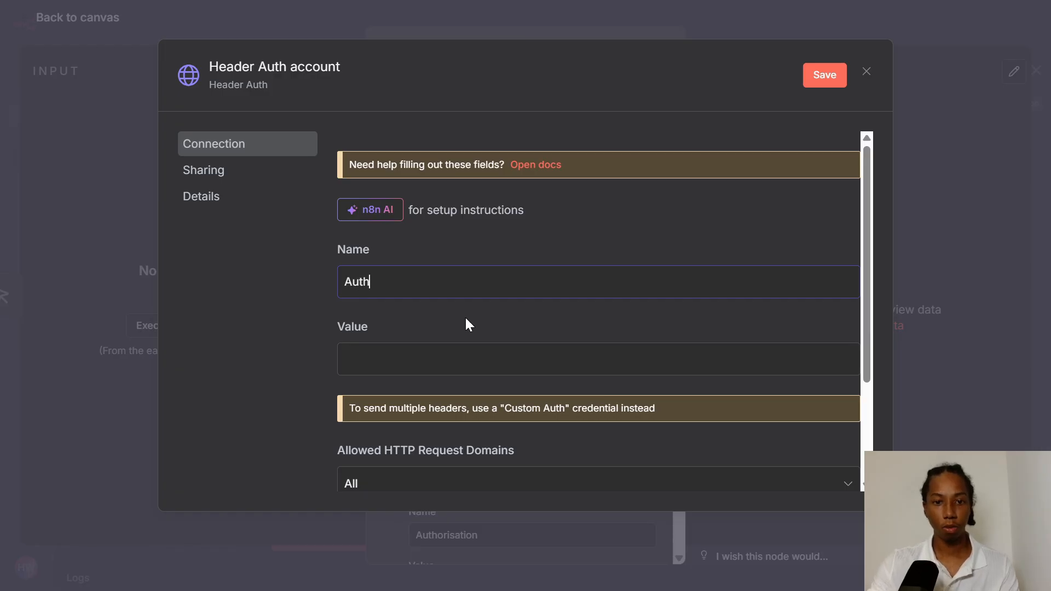
text(orisat)
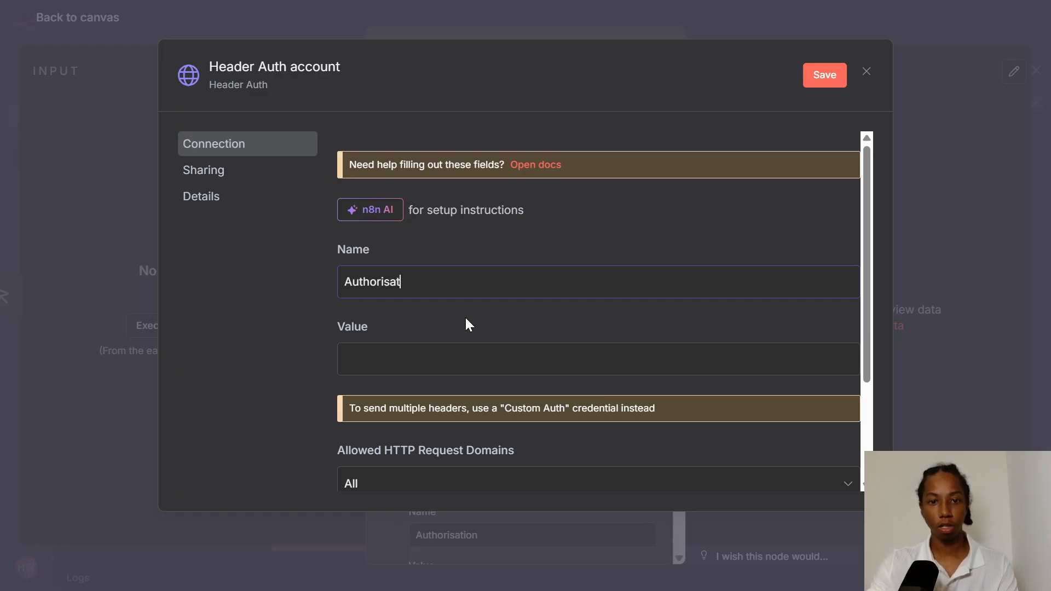
text(ion)
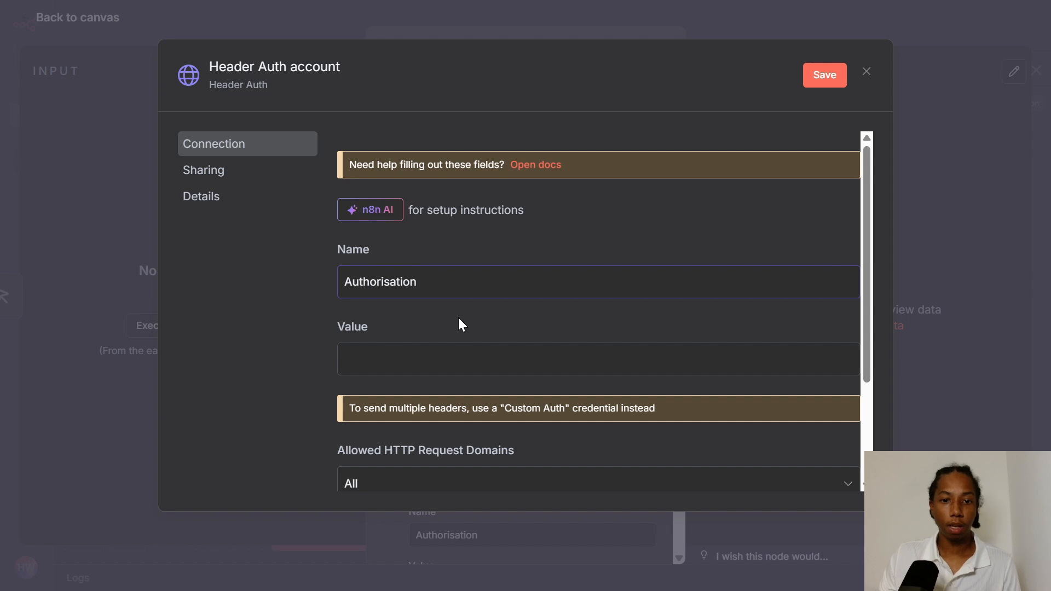
click(416, 354)
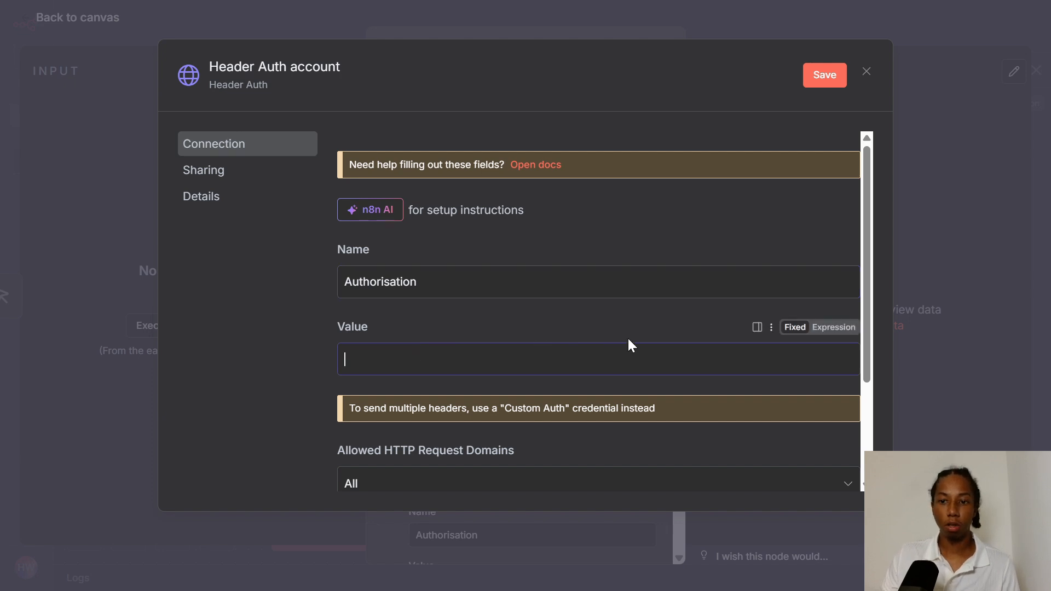
click(822, 328)
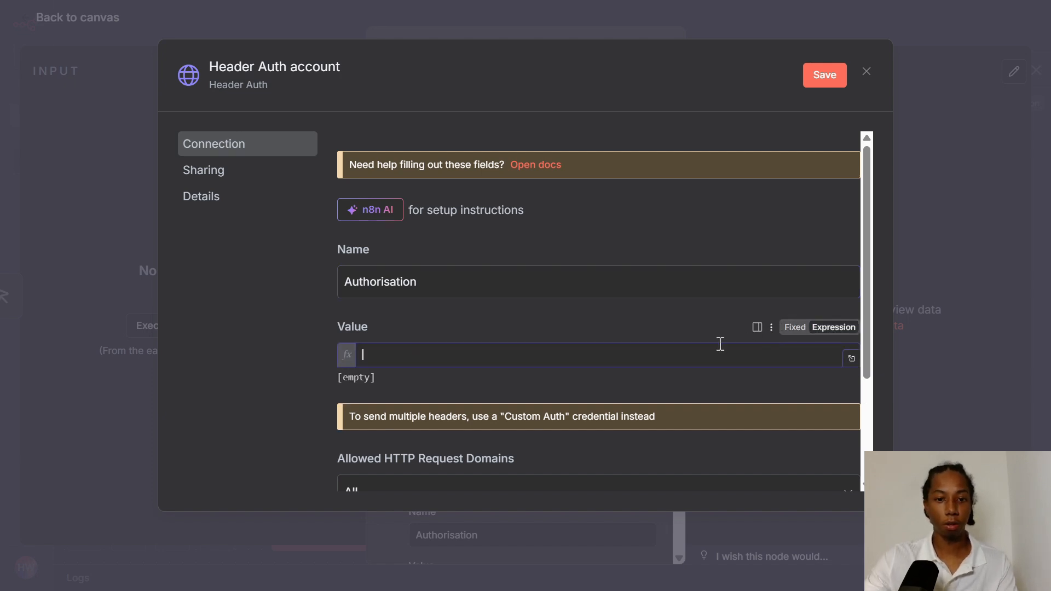
text(Bearer)
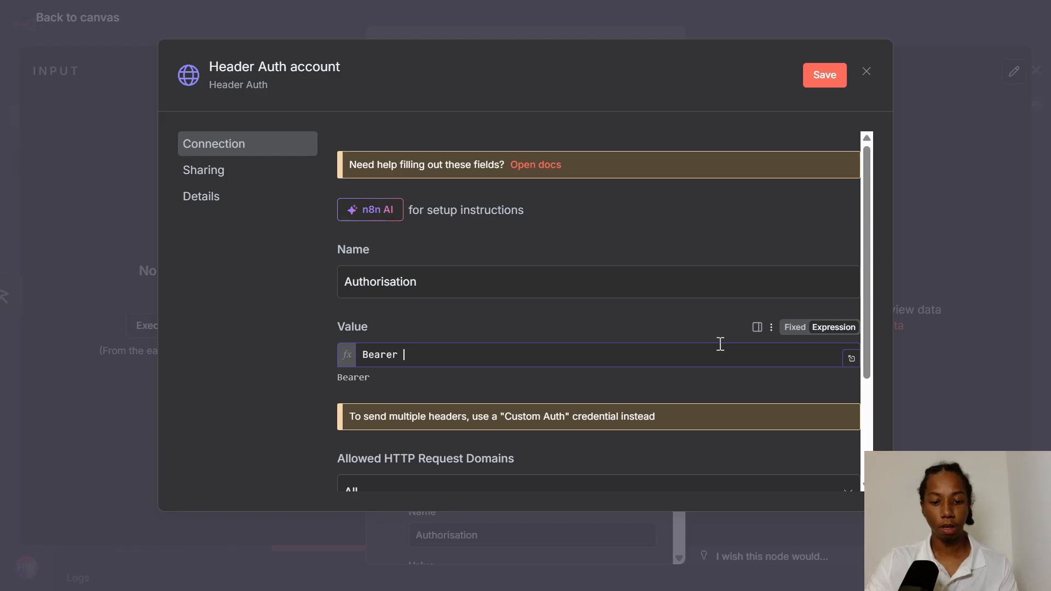
key(ctrl+v)
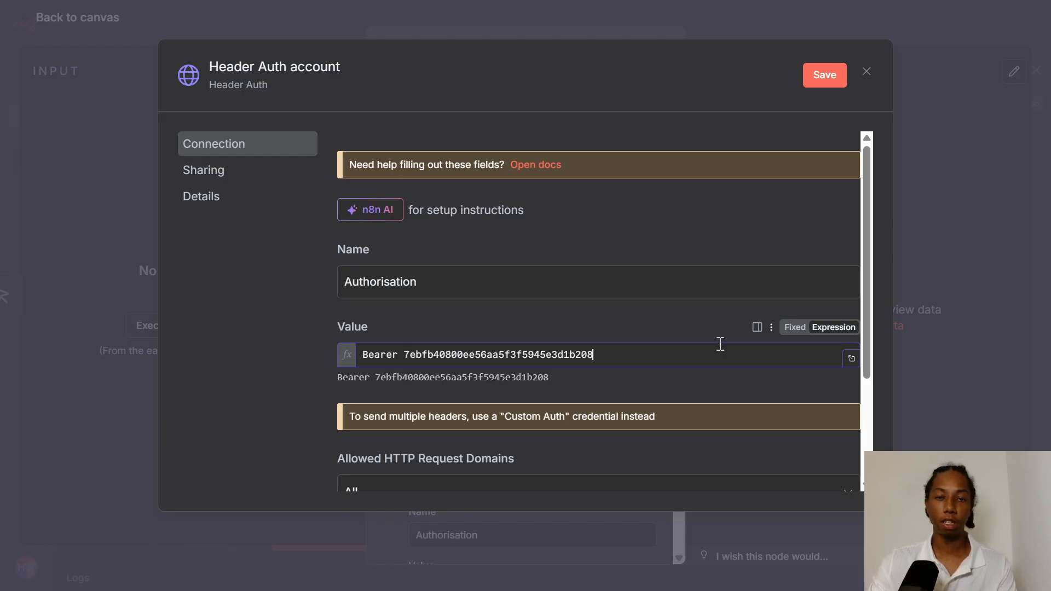
click(602, 310)
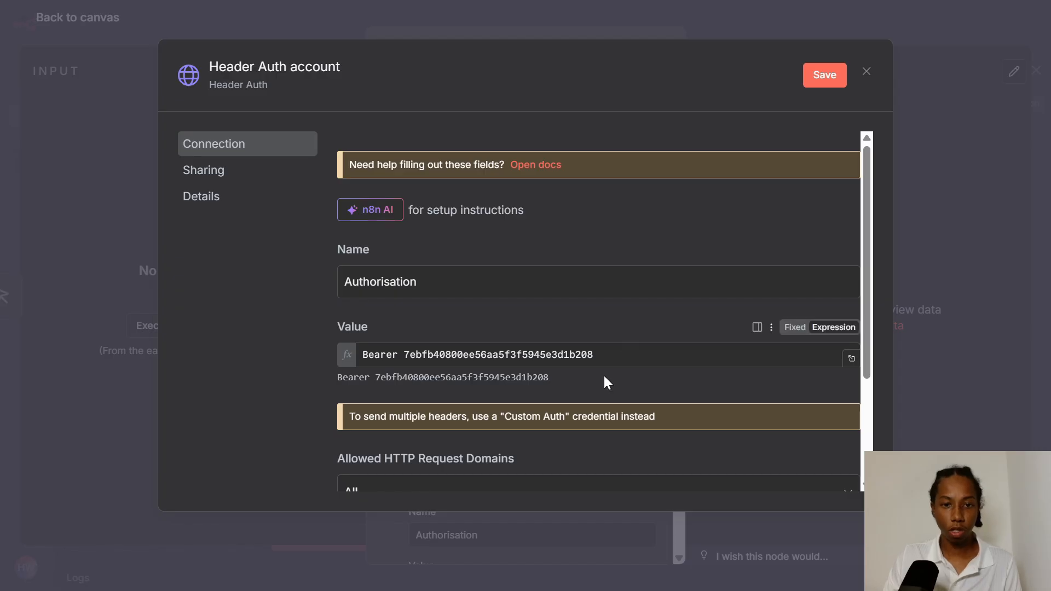
Save the credential, rename it to 'Kie AI', and save it again.
click(827, 77)
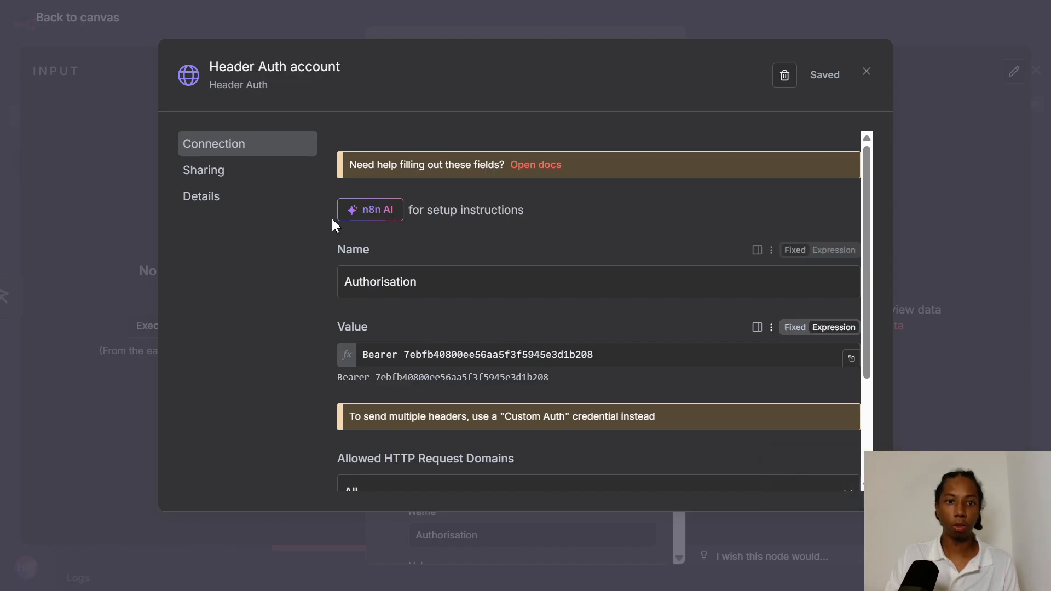
click(323, 67)
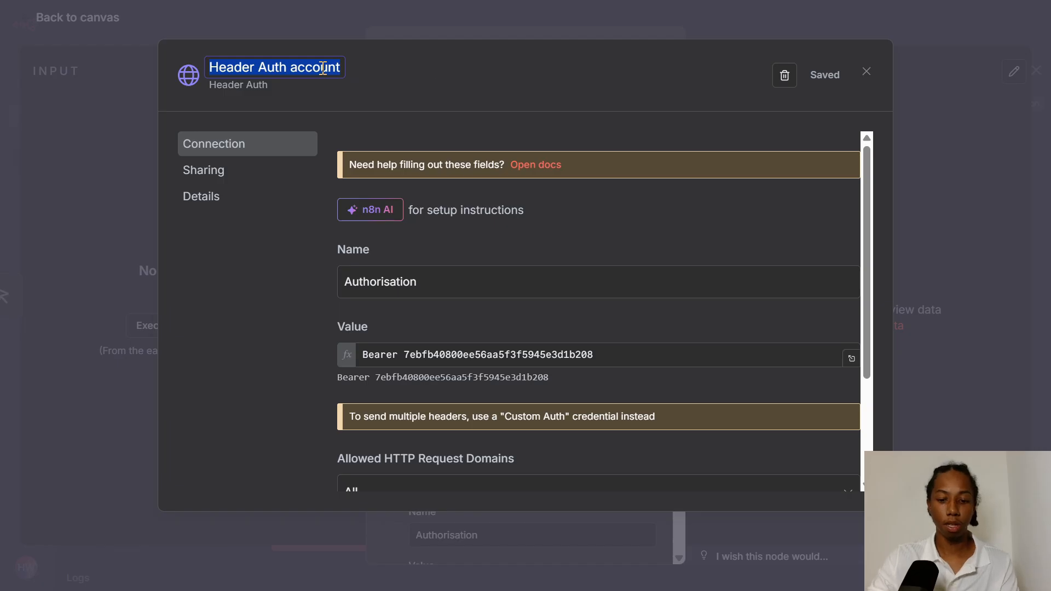
text(Kie AI)
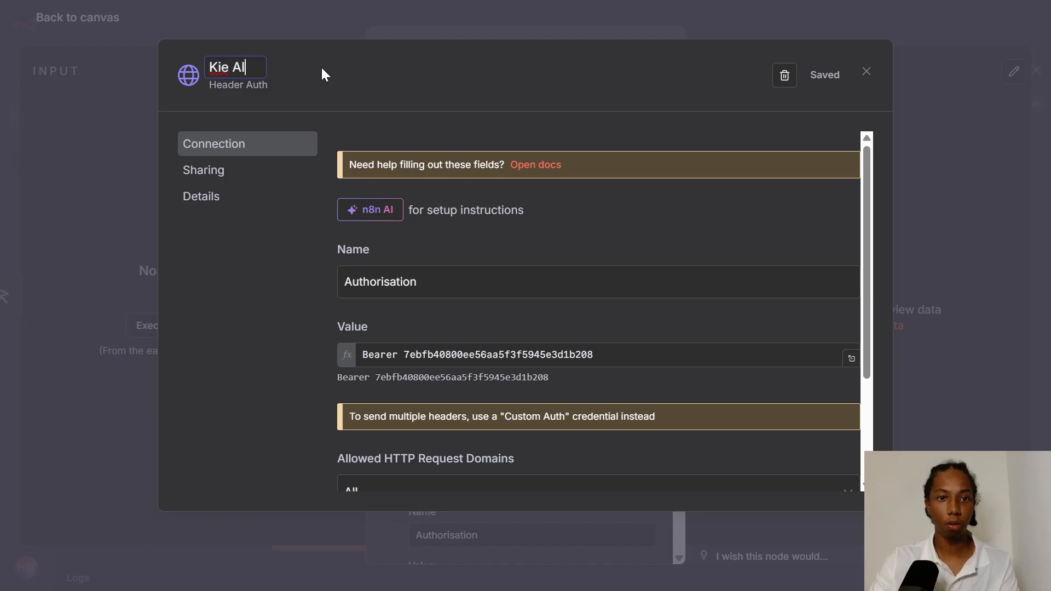
click(332, 61)
click(368, 94)
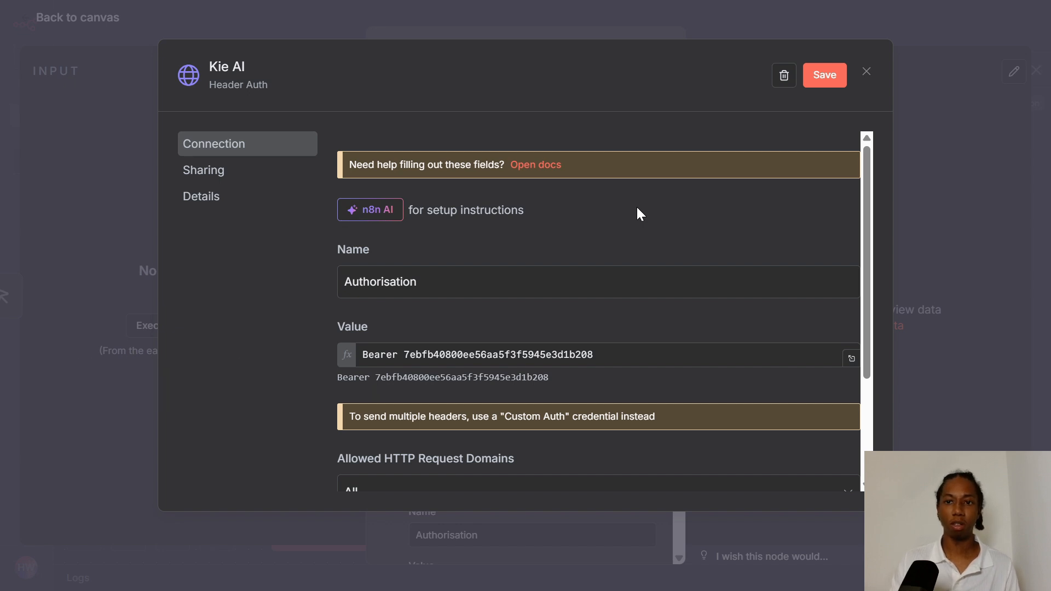
click(822, 77)
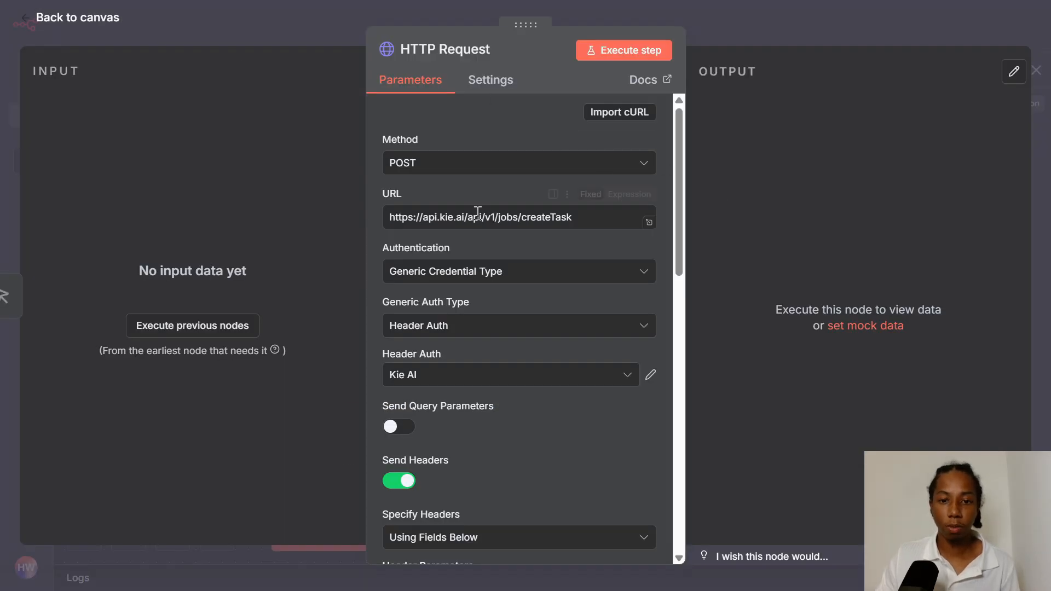
Reopen the HTTP Request node and confirm Kie AI stays as its Header Auth credential.
click(459, 387)
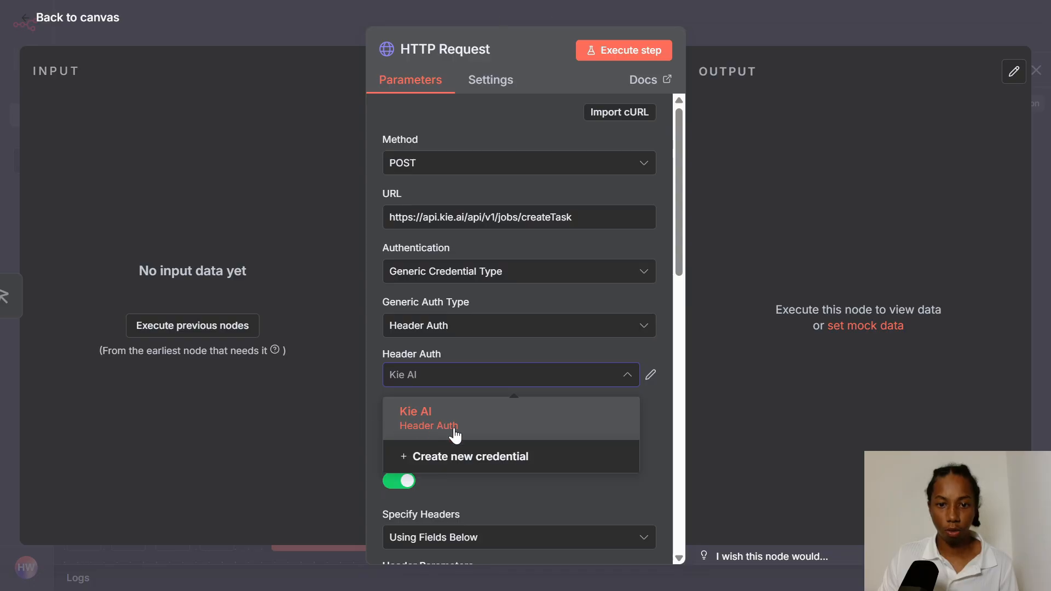
click(842, 30)
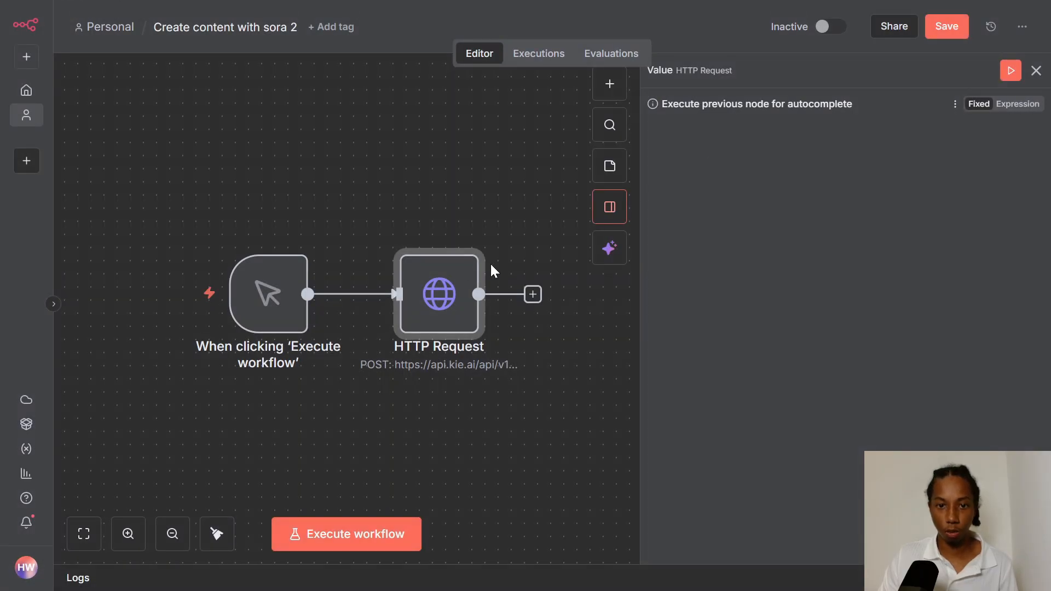
mouse_move(434, 265)
double_click(433, 310)
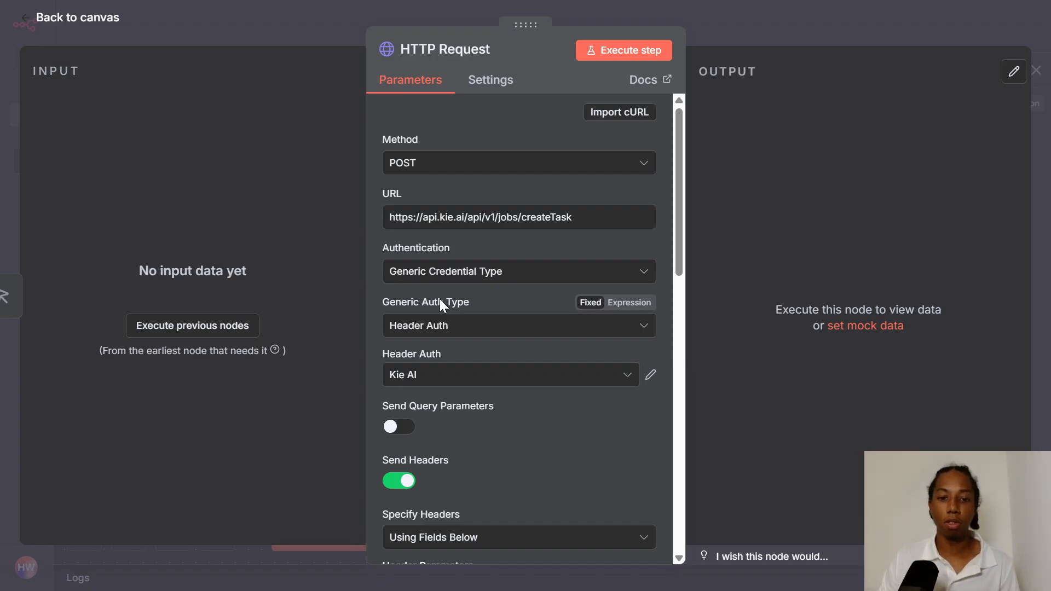
mouse_move(474, 38)
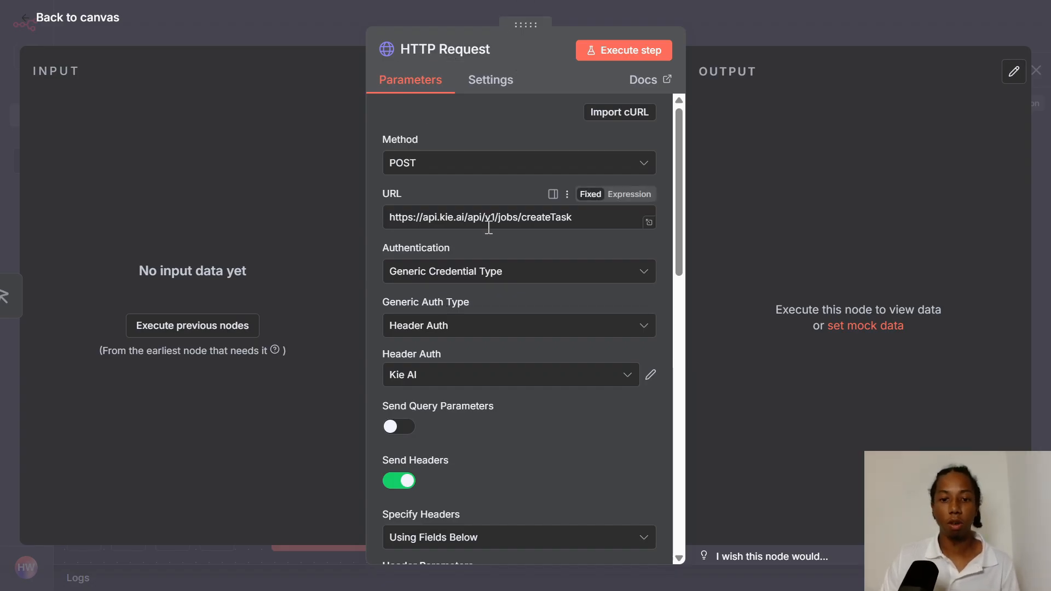
click(393, 375)
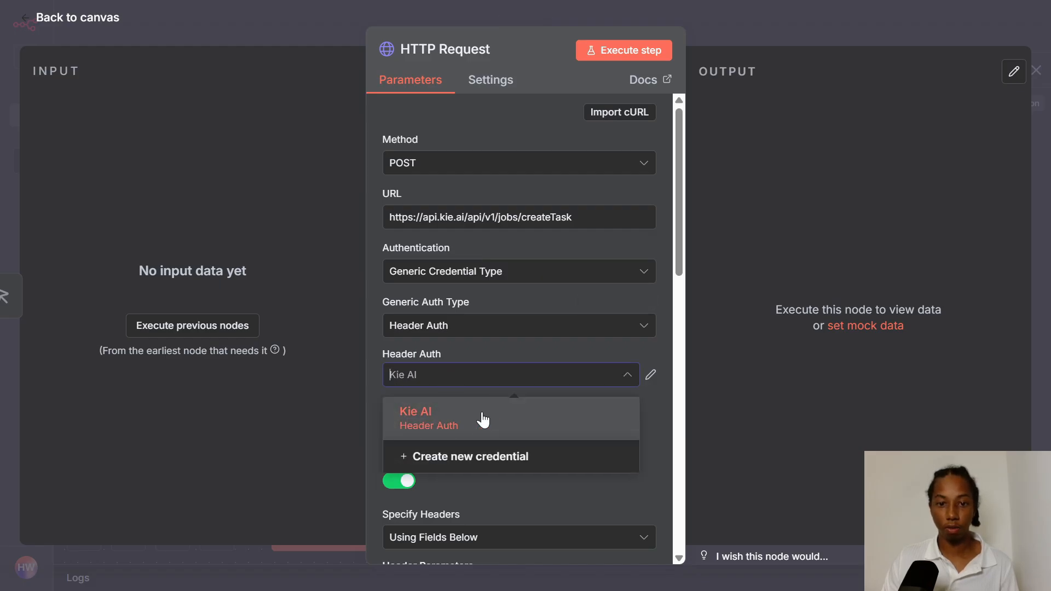
click(567, 291)
scroll(541, 311, down, 3)
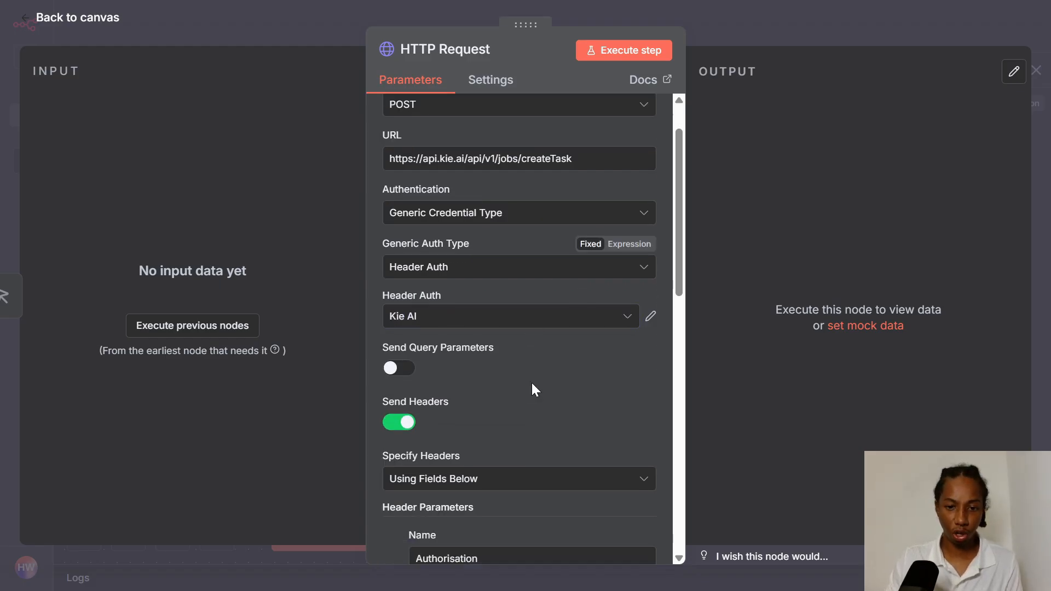
Turn off Send Headers and open the JSON body as an expression in the full editor.
click(398, 399)
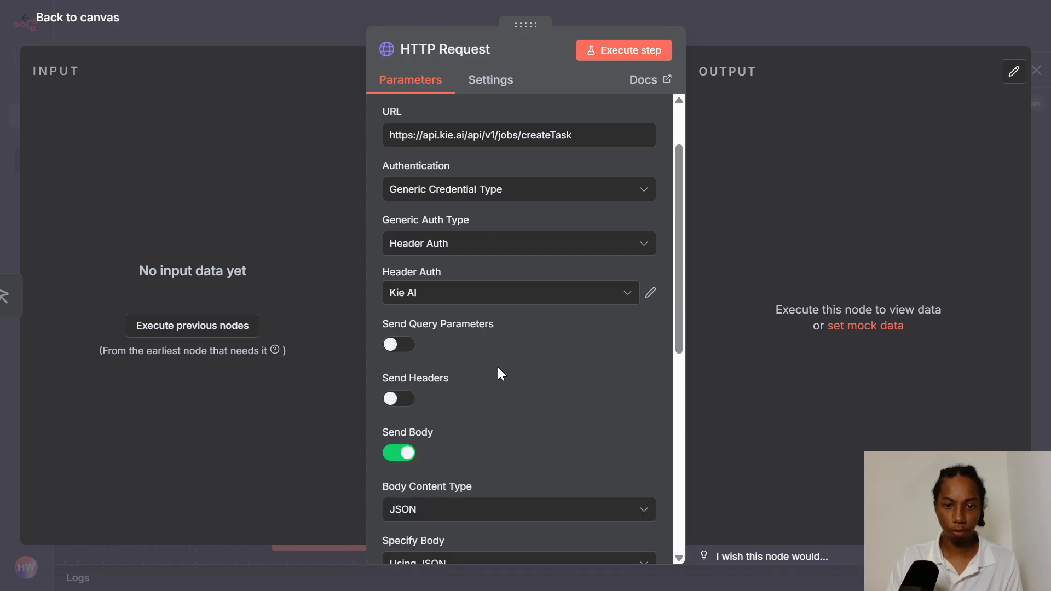
scroll(499, 366, down, 3)
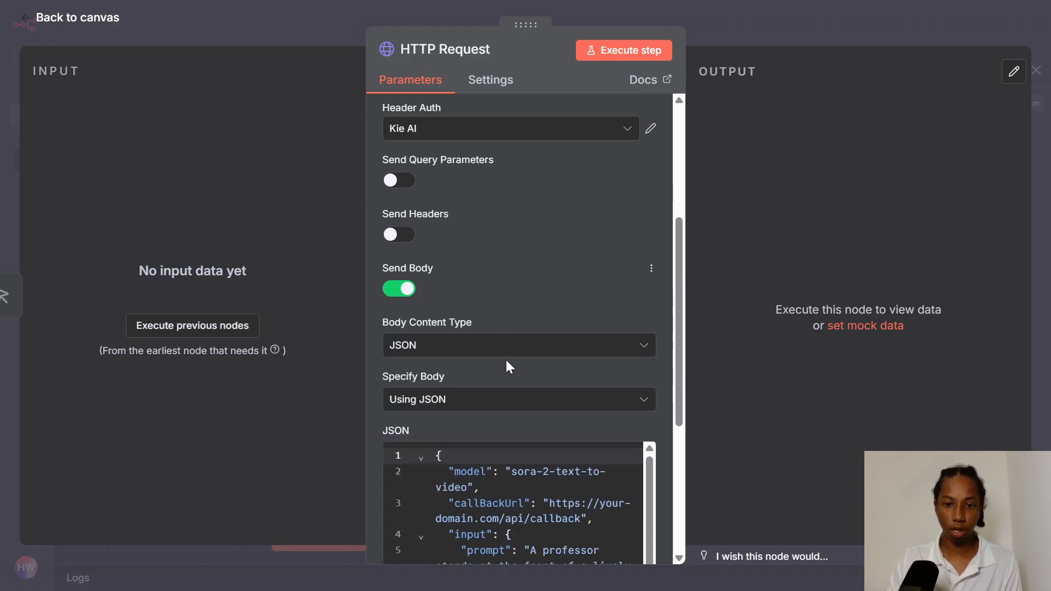
scroll(509, 364, down, 2)
scroll(553, 280, down, 1)
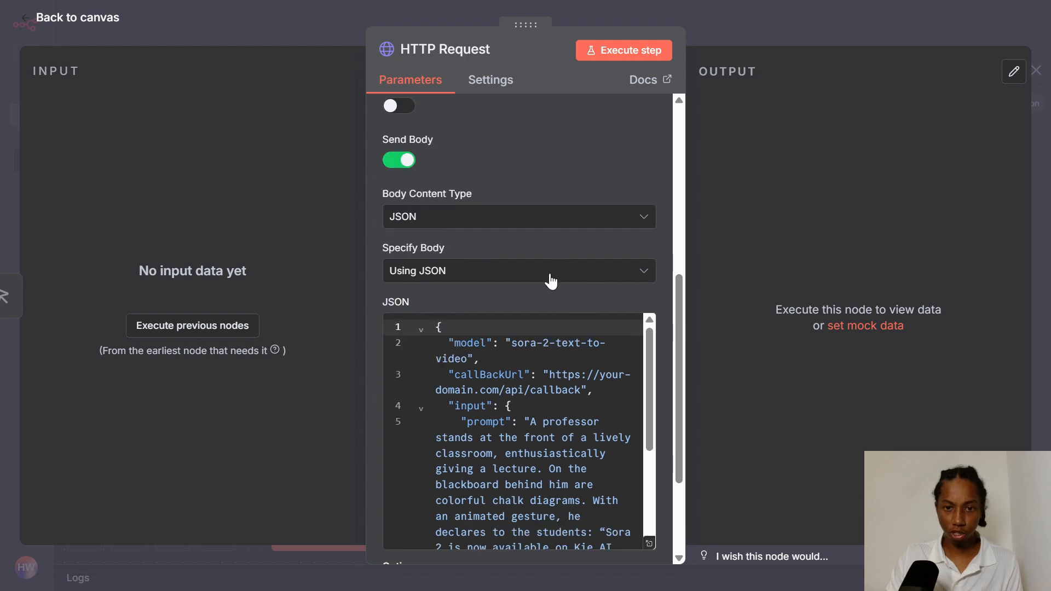
scroll(550, 280, down, 1)
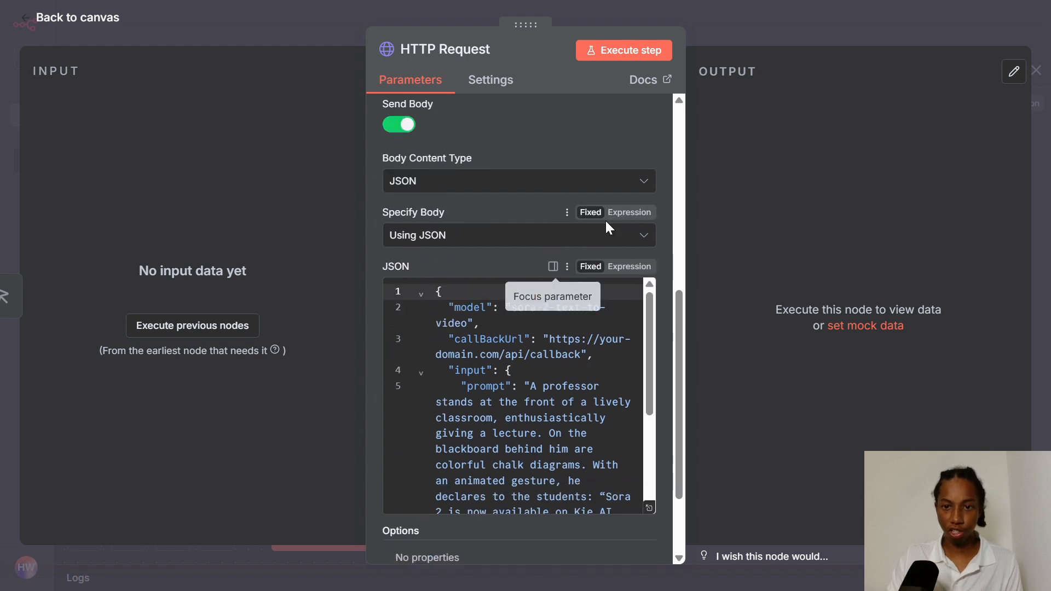
click(629, 269)
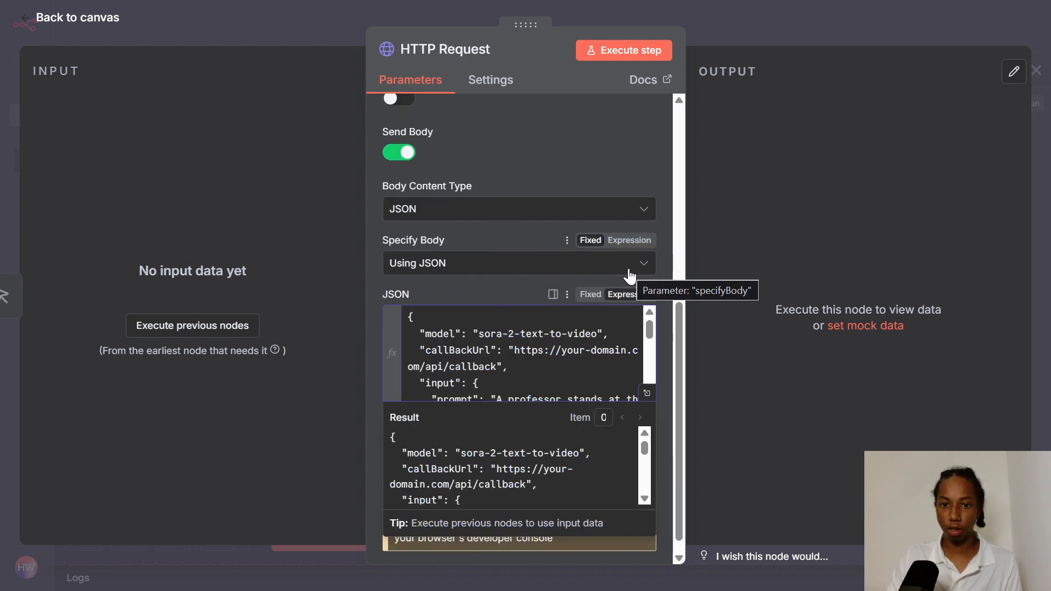
click(647, 393)
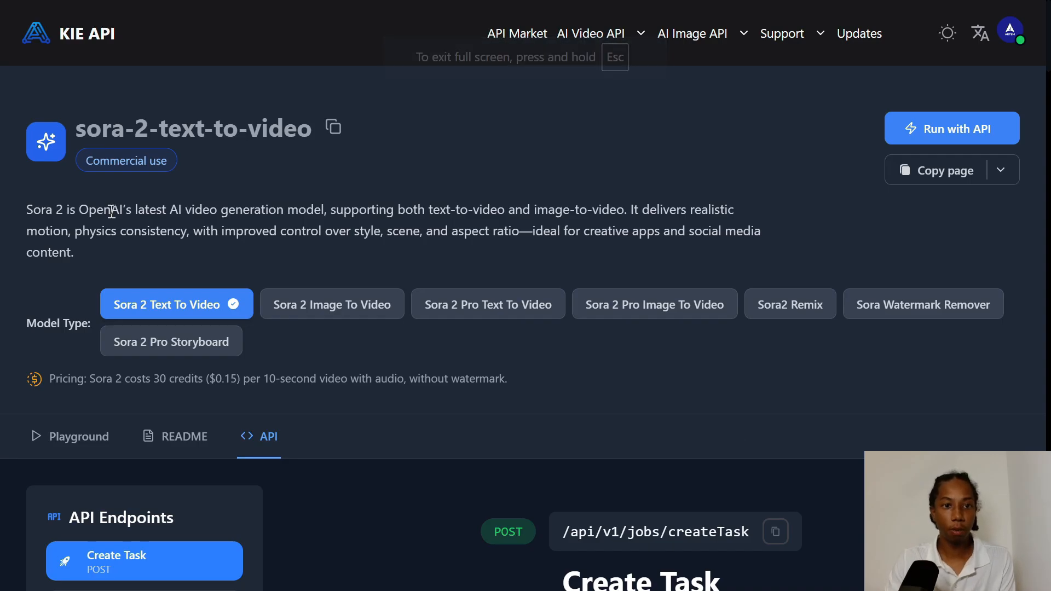
scroll(389, 272, down, 9)
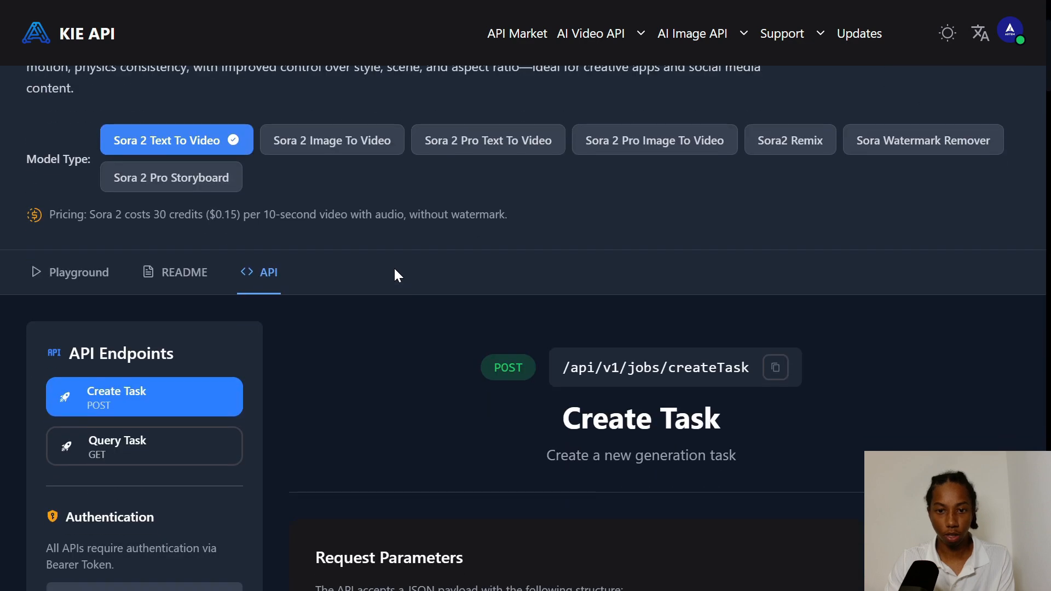
scroll(295, 260, down, 1)
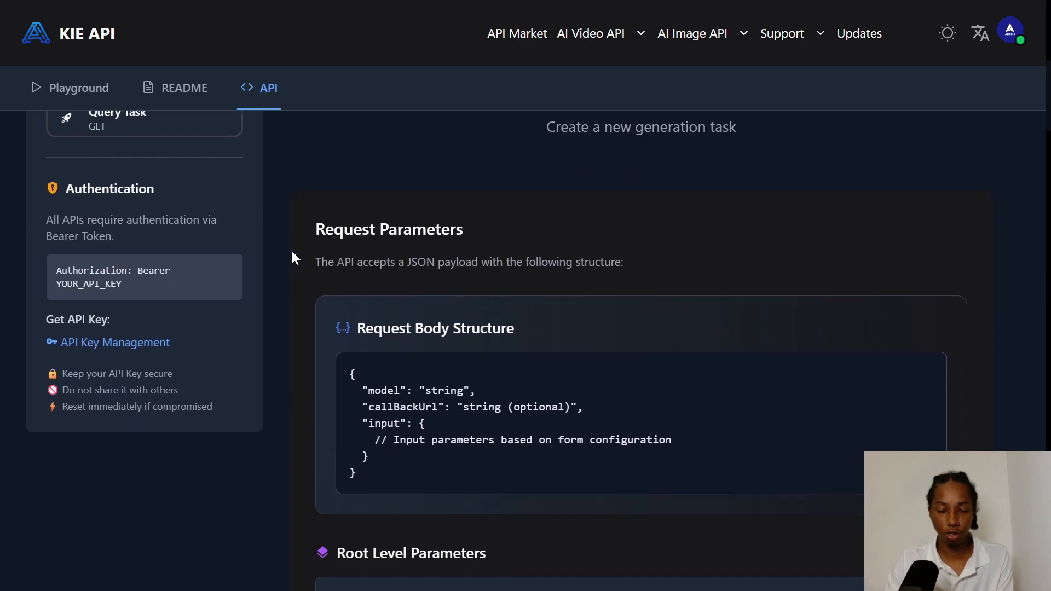
scroll(292, 249, down, 2)
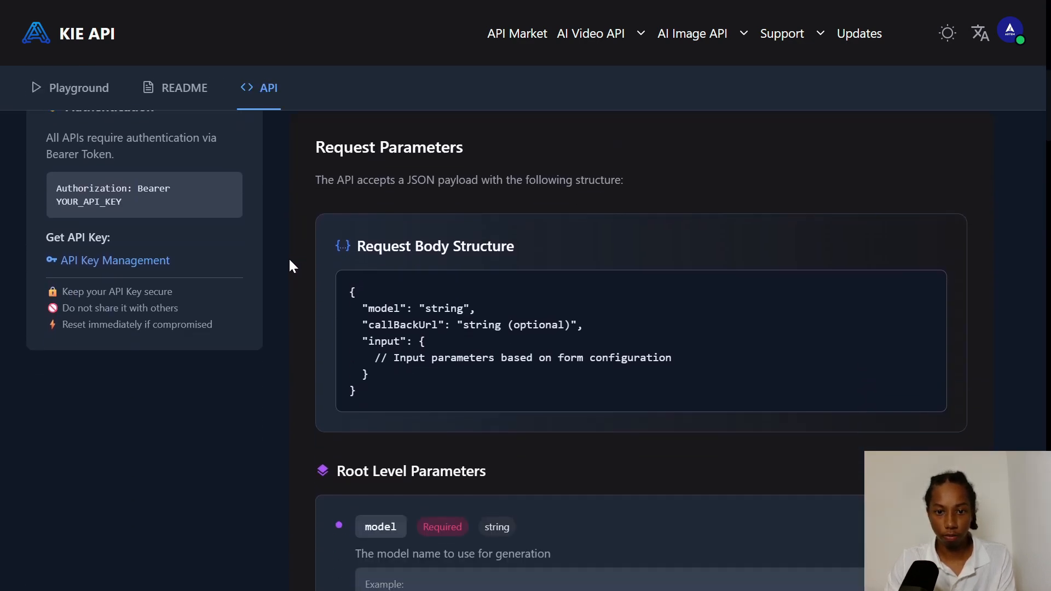
scroll(288, 257, down, 3)
scroll(288, 270, down, 1)
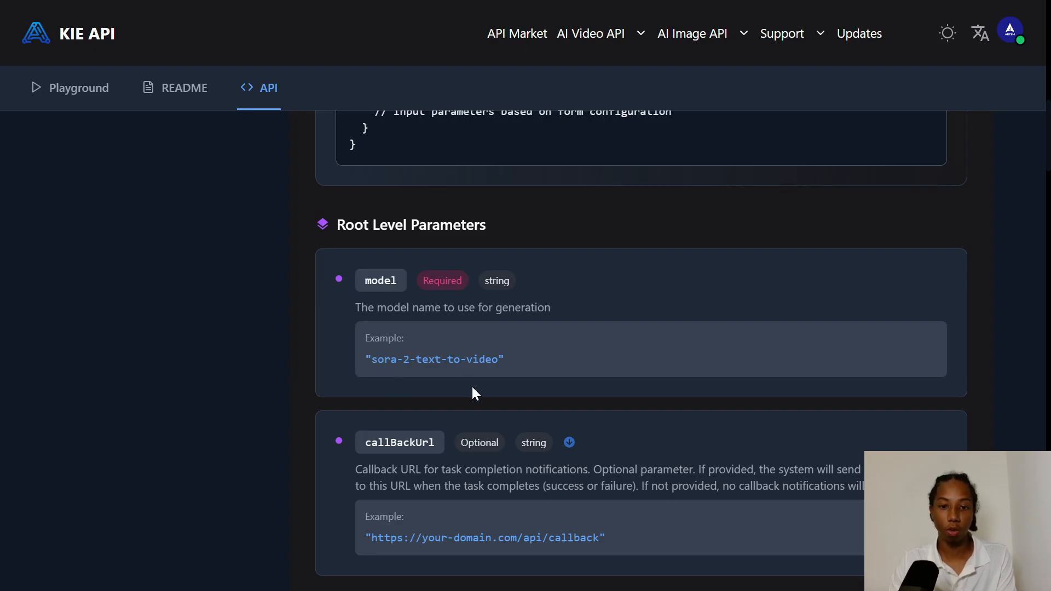
scroll(471, 386, down, 3)
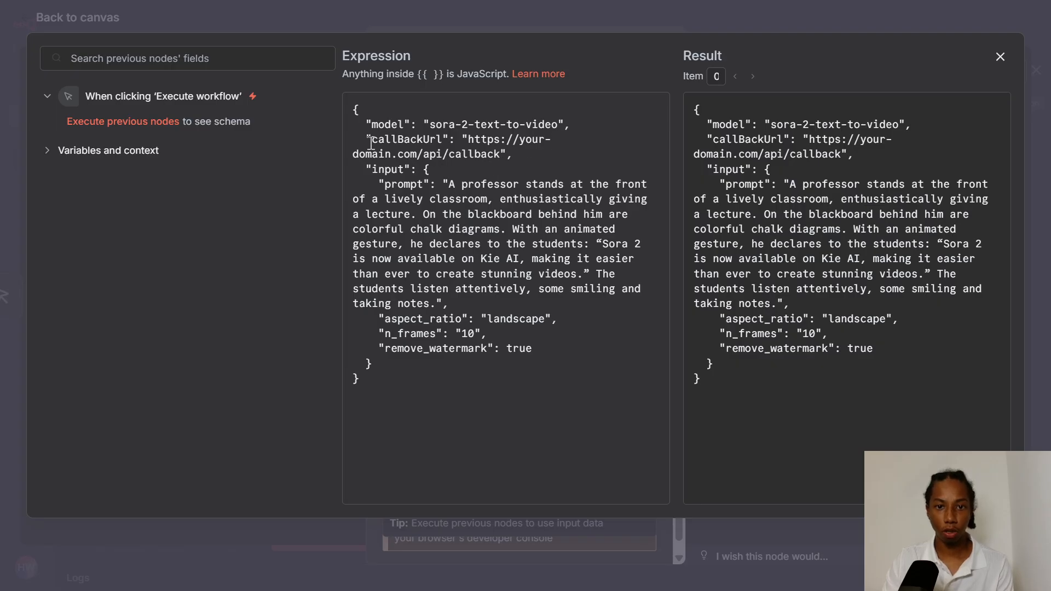
Delete the callBackUrl line from the request JSON.
drag(366, 139, 509, 157)
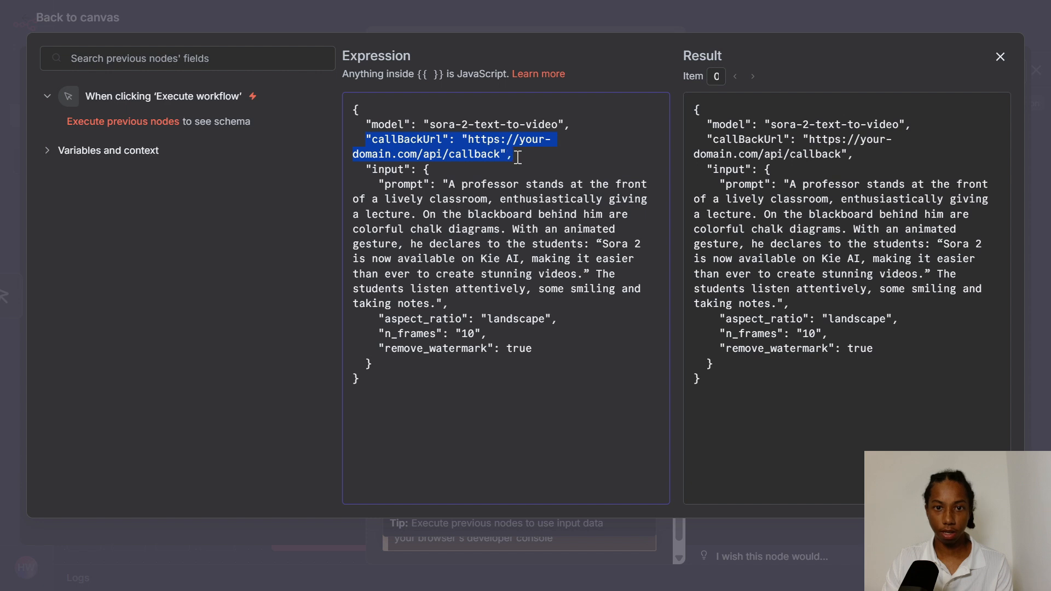
key(BackSpace)
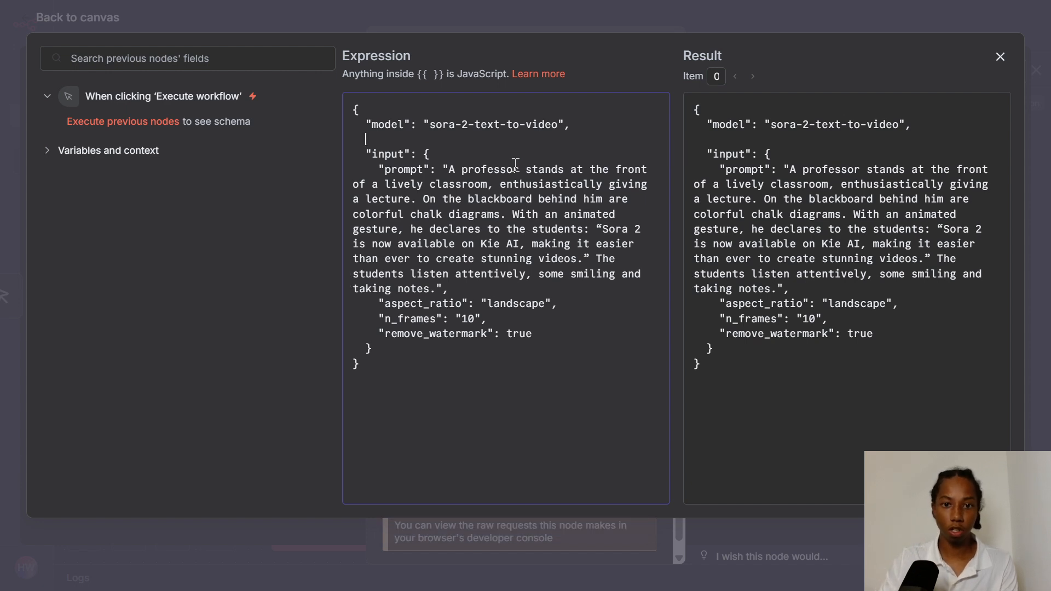
key(BackSpace)
key(BackSpace)
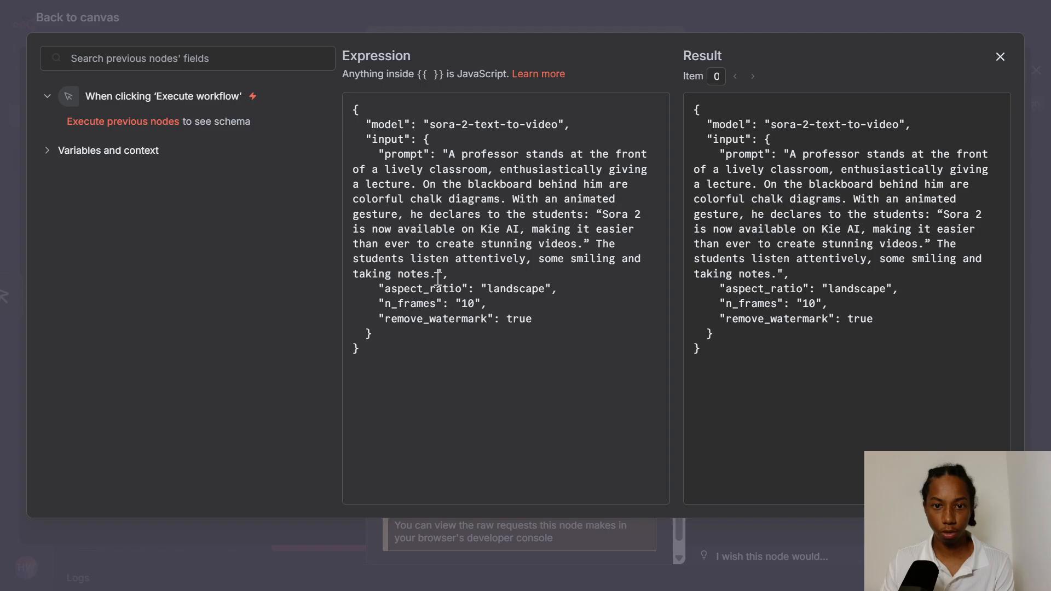
Replace the example prompt with 'two chickens playing tennis' and close the editor.
drag(435, 275, 411, 262)
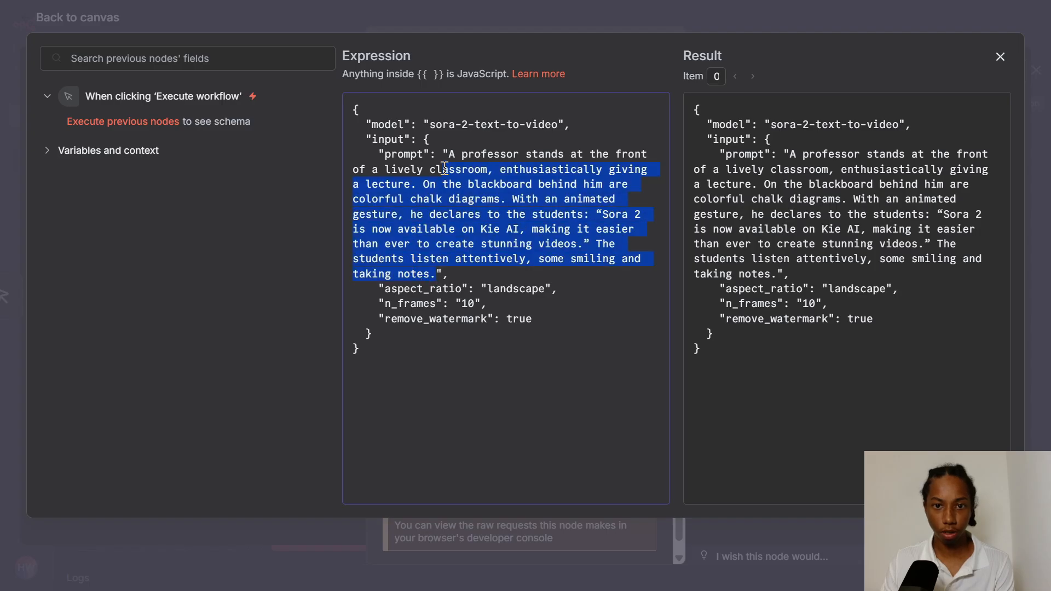
key(BackSpace)
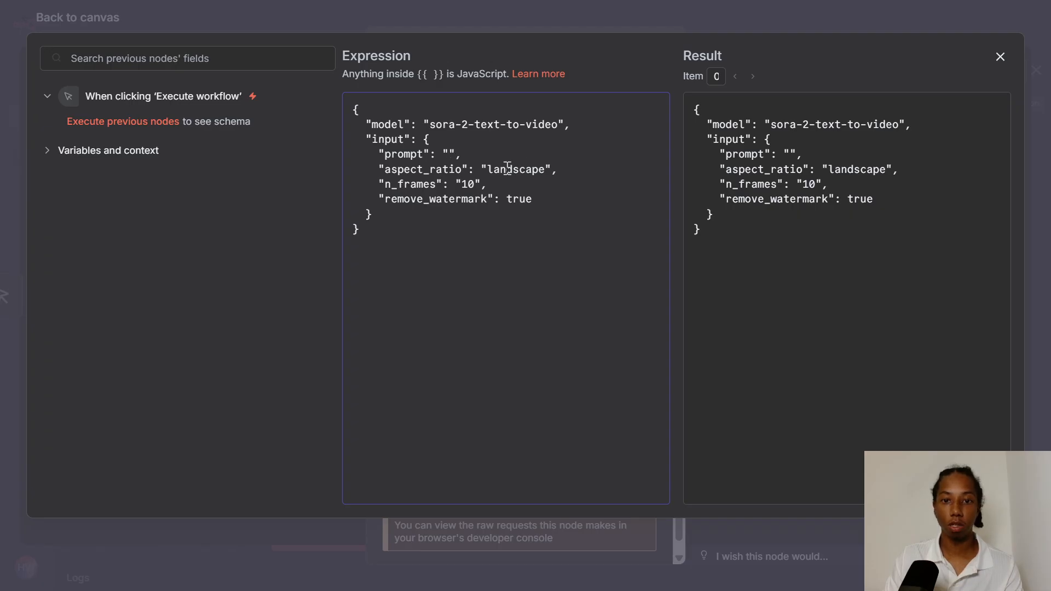
text(two chickens playing tennis)
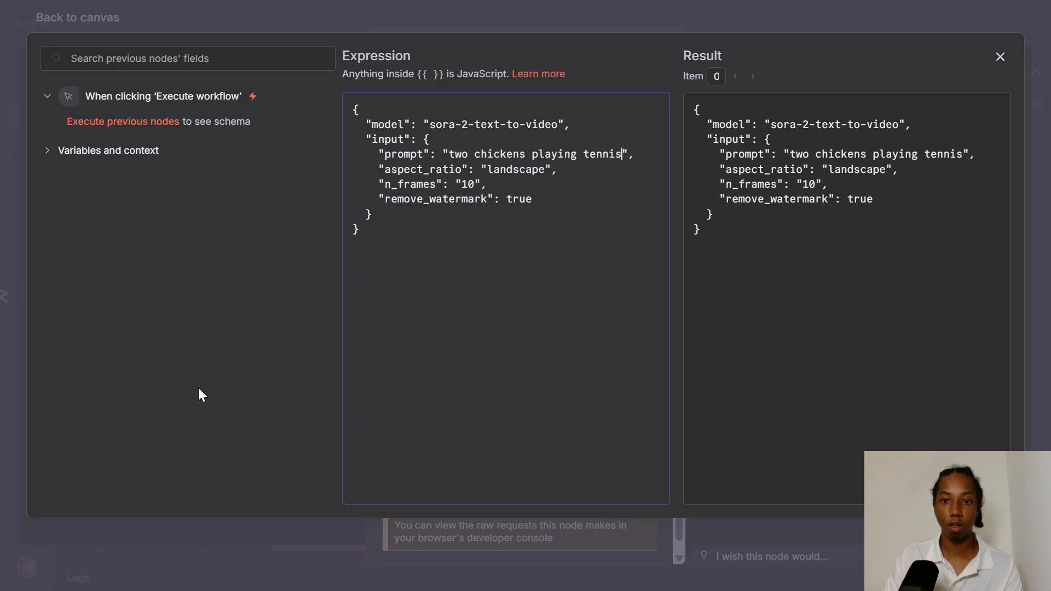
key(Escape)
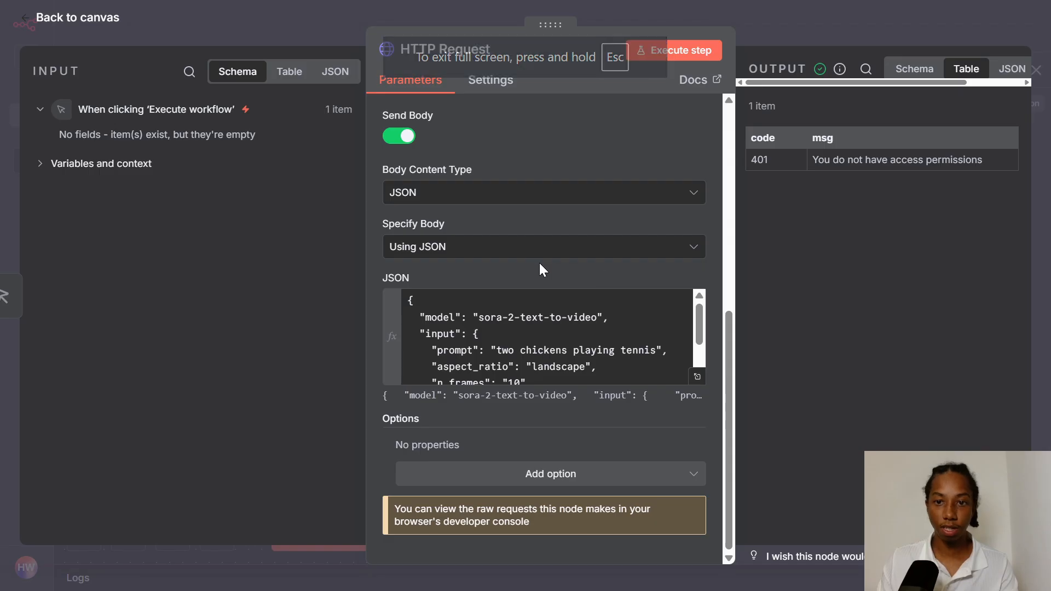
Run the HTTP Request step and select the taskId from its 200 success output.
click(689, 55)
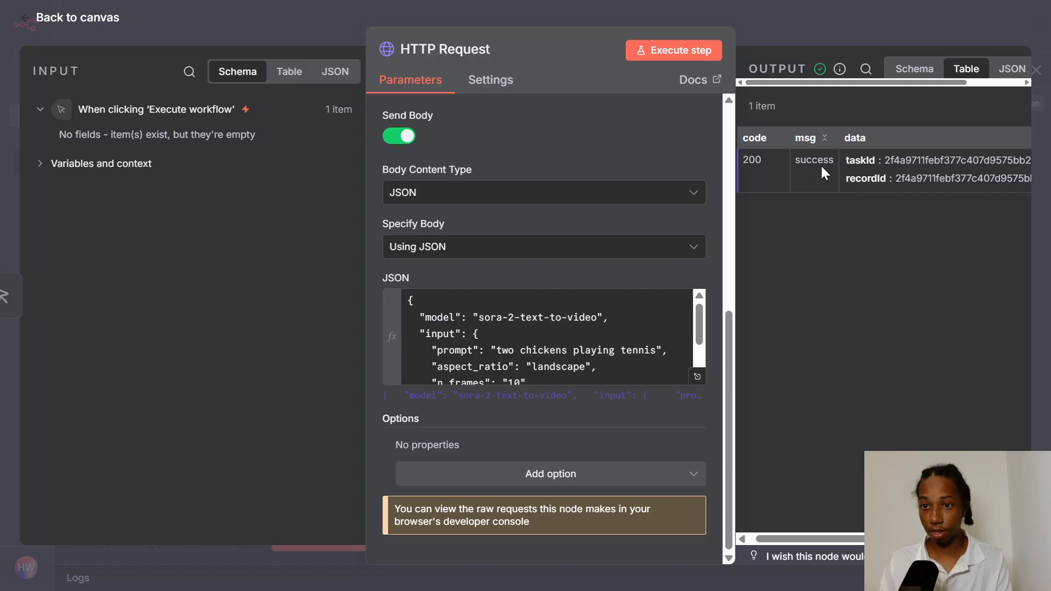
drag(792, 540, 850, 541)
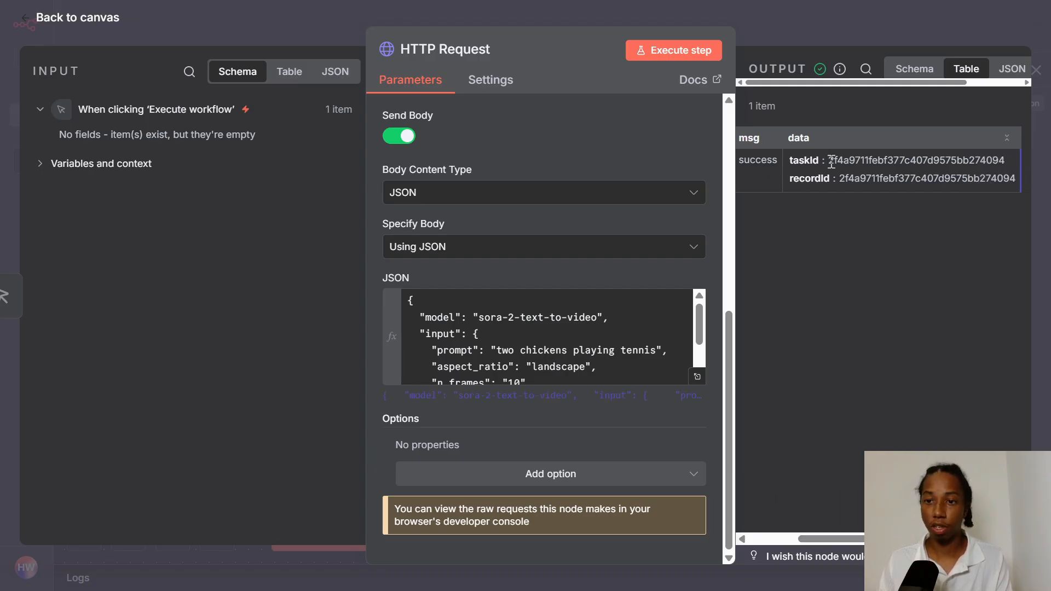
drag(830, 161, 1006, 160)
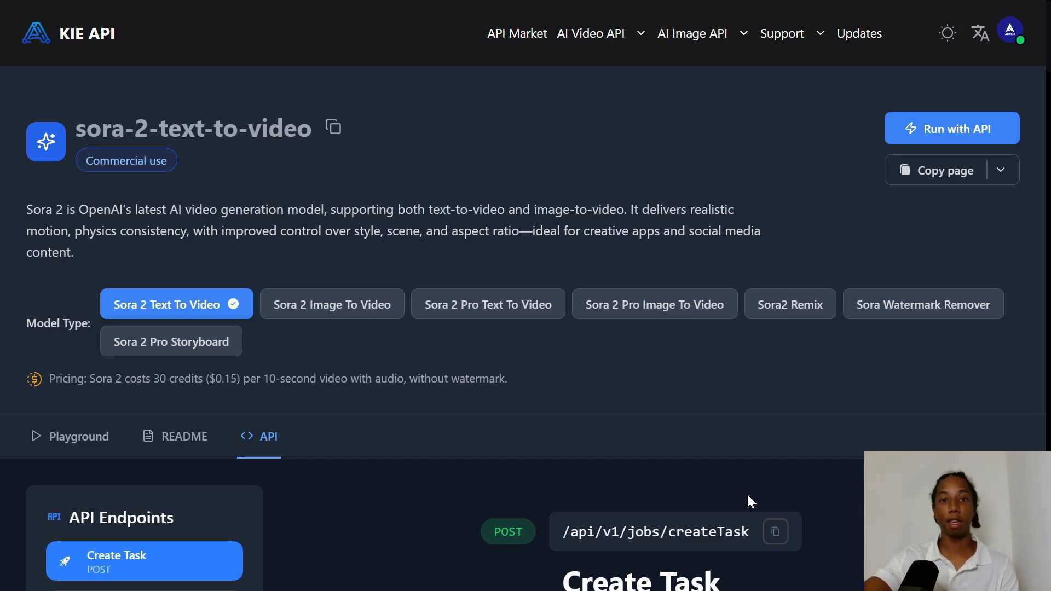
Copy the cURL request example from the Query Task endpoint documentation.
scroll(370, 359, down, 1)
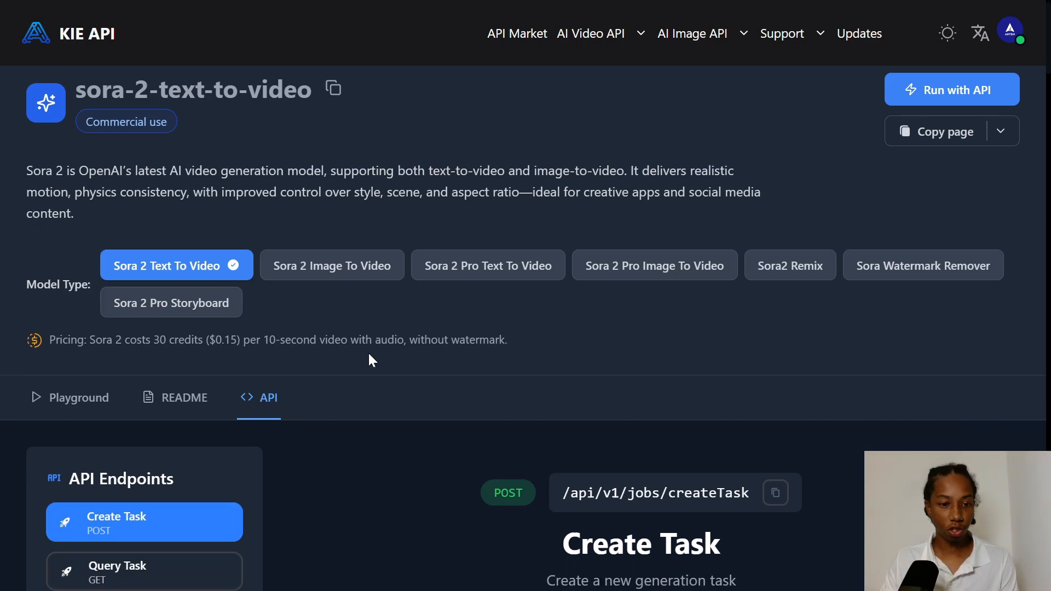
scroll(370, 360, down, 5)
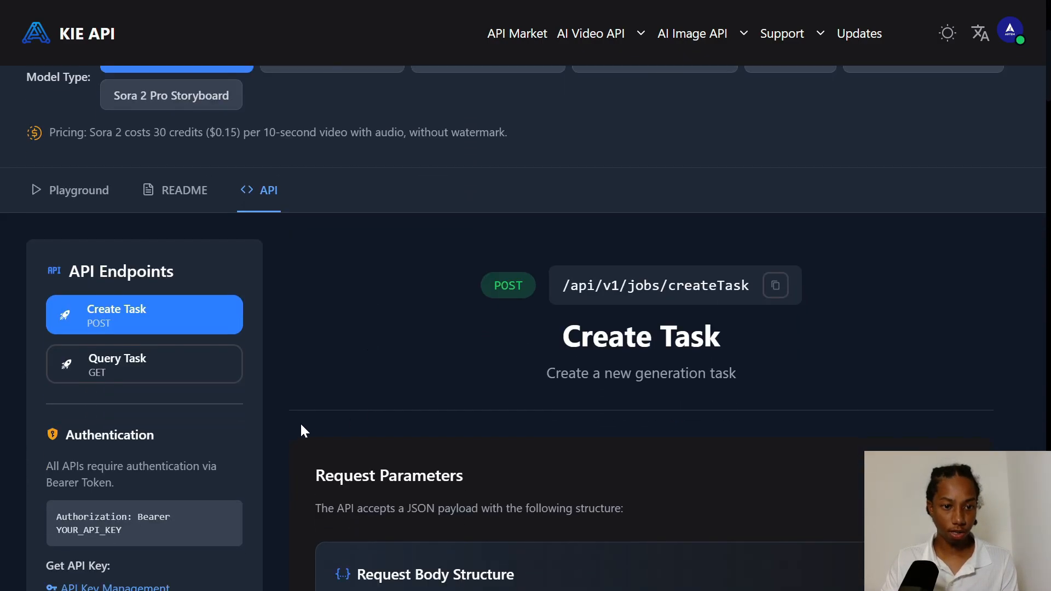
click(176, 368)
scroll(414, 204, down, 2)
scroll(415, 205, down, 2)
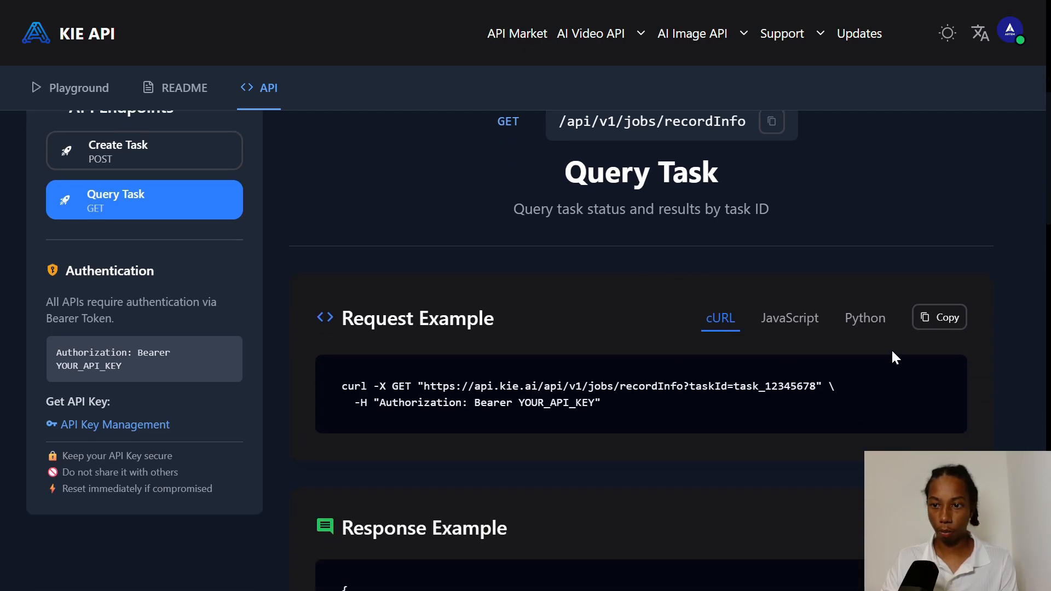
click(943, 323)
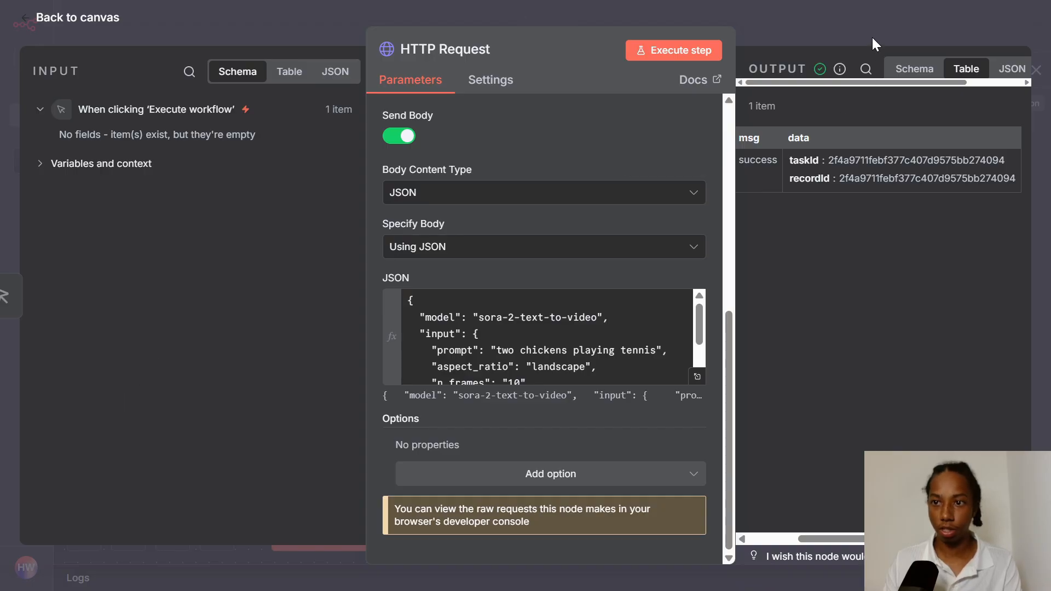
Add a second HTTP Request node importing the Query Task cURL (GET recordInfo with taskId).
key(Escape)
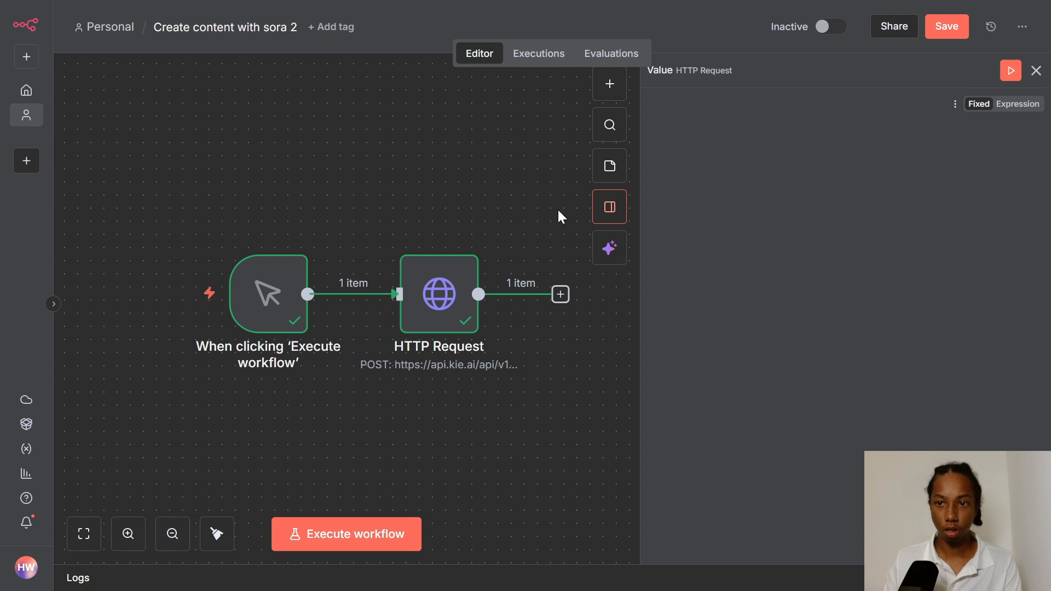
click(1037, 71)
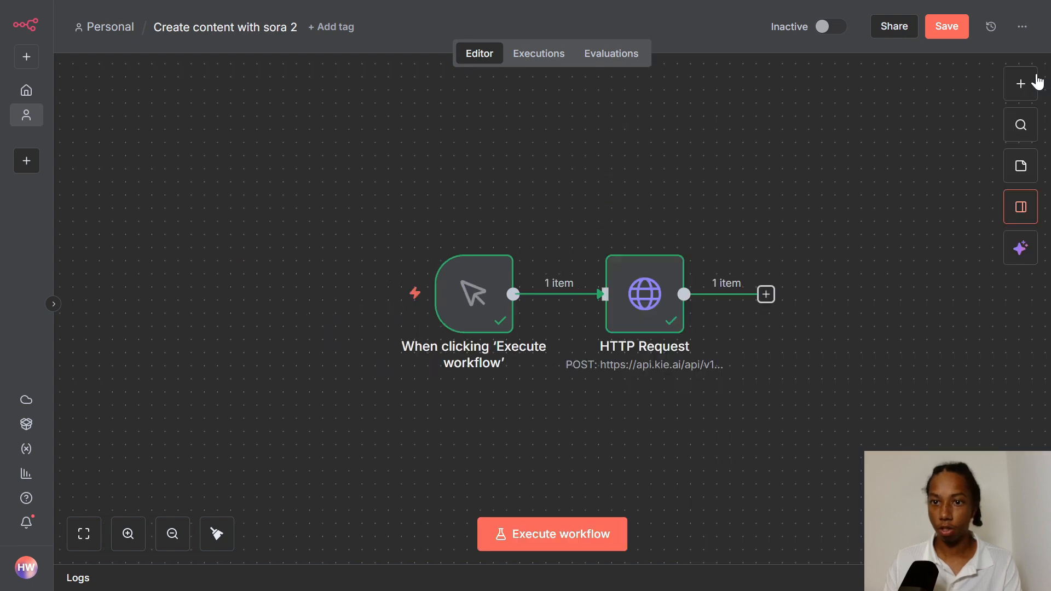
click(764, 294)
text(http)
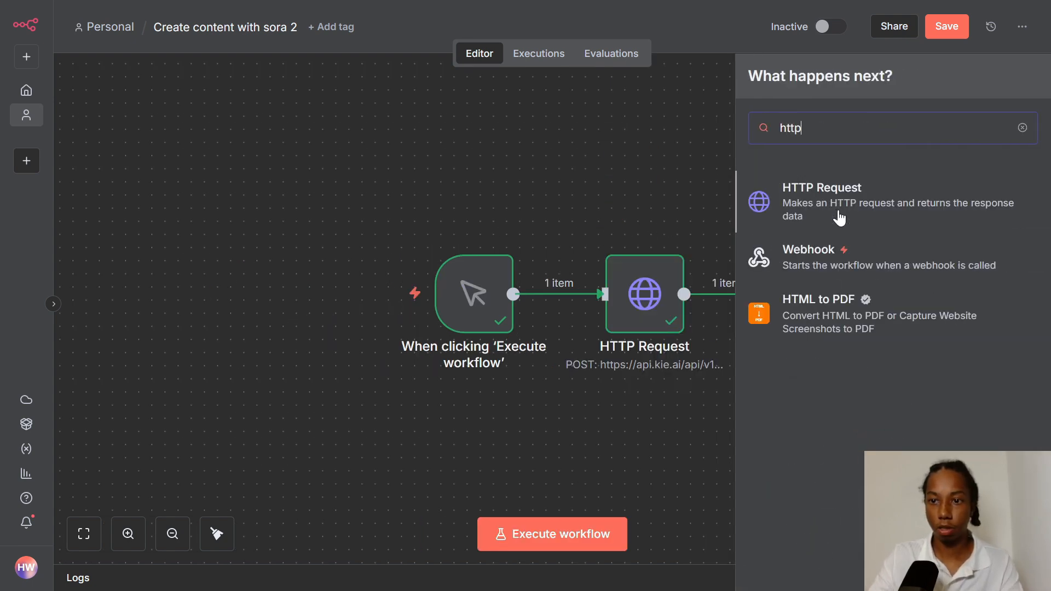
click(809, 217)
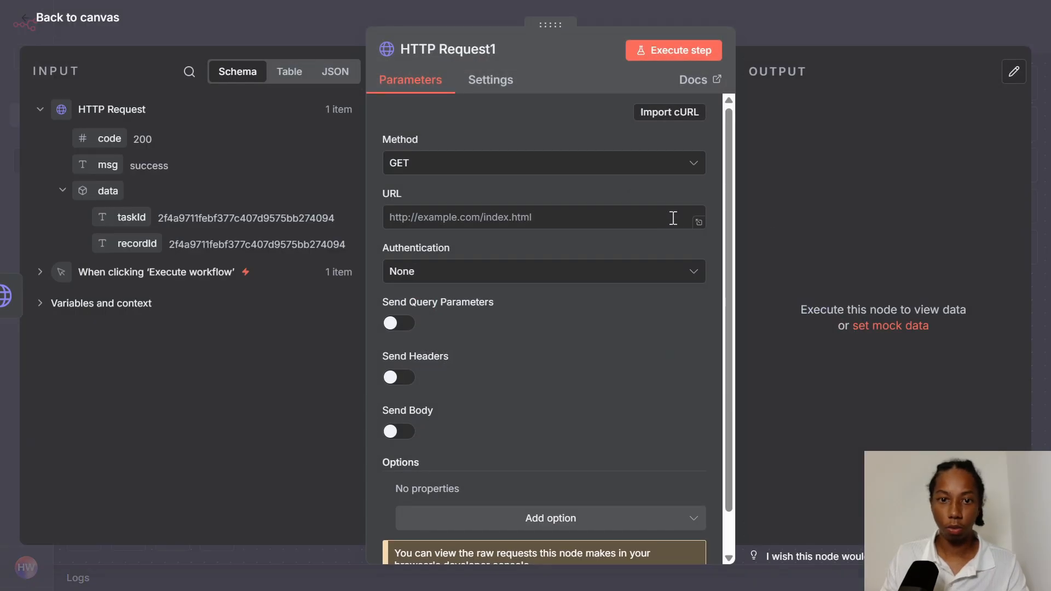
click(686, 113)
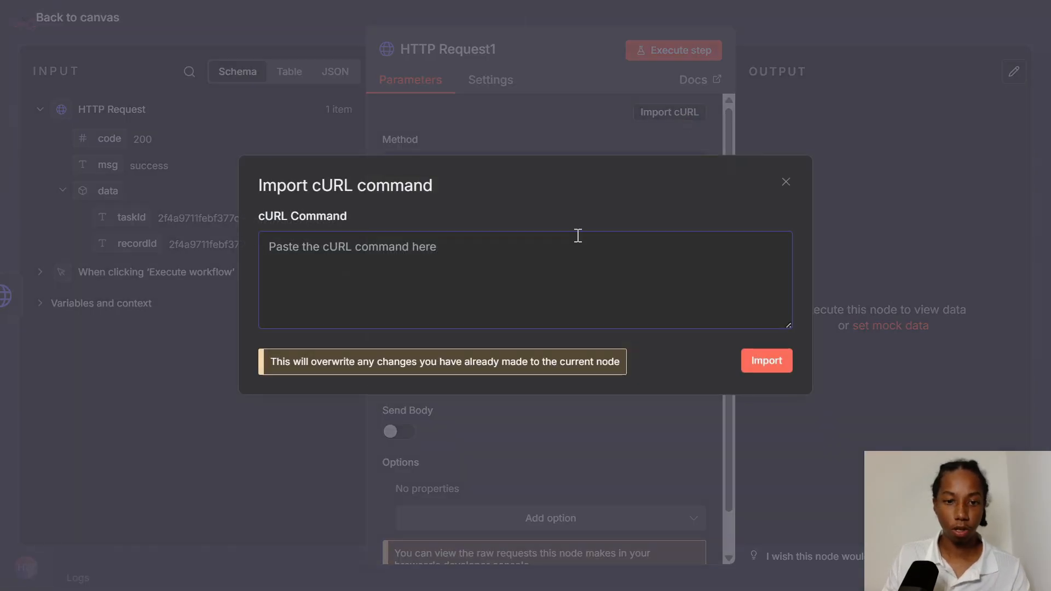
key(ctrl+v)
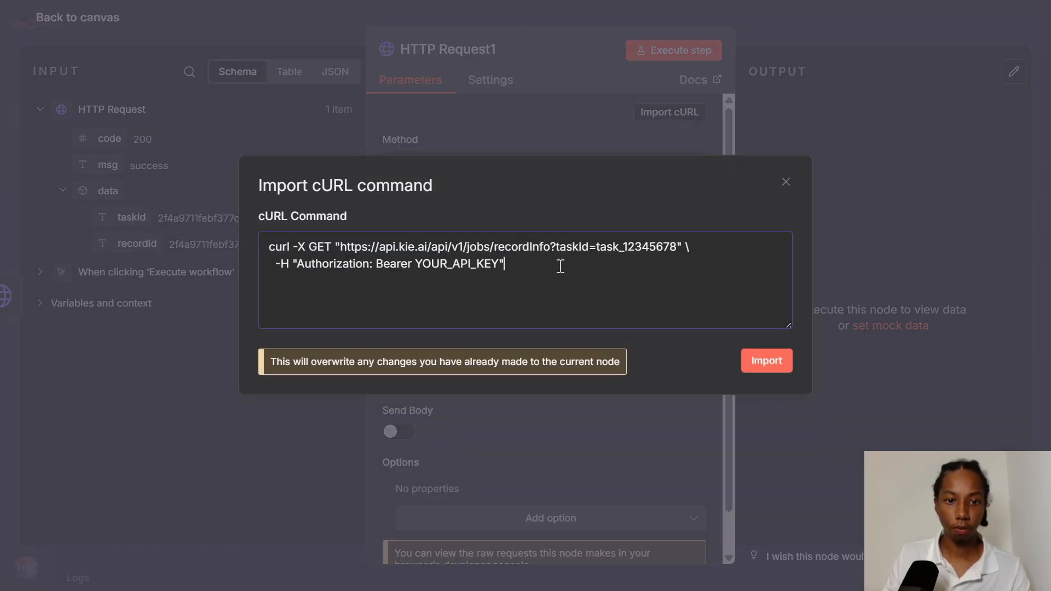
click(772, 361)
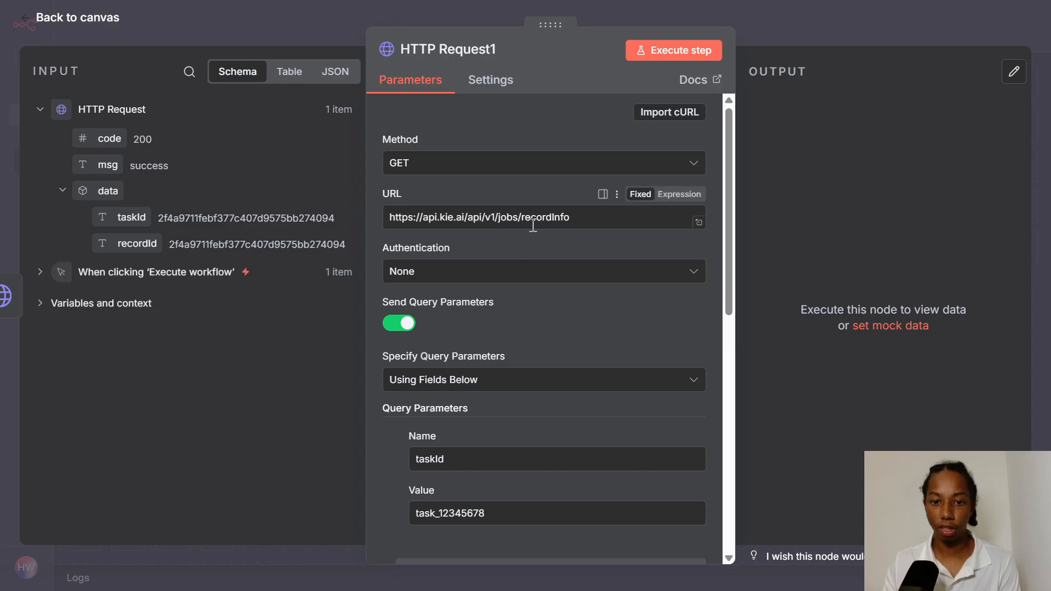
Replace the task_12345678 placeholder with the previous node's taskId field.
scroll(499, 259, down, 3)
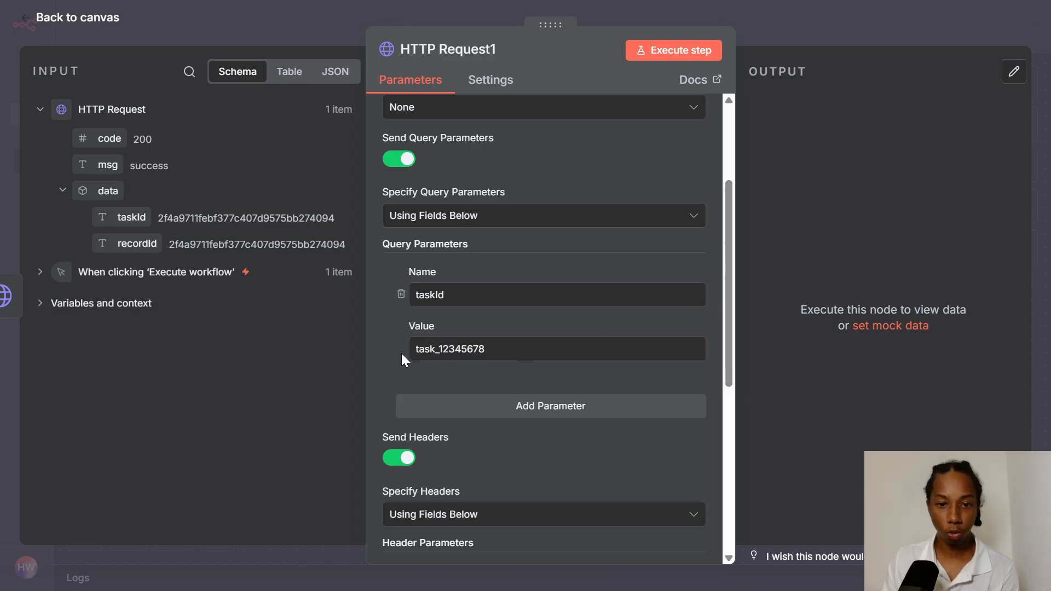
drag(537, 355, 416, 354)
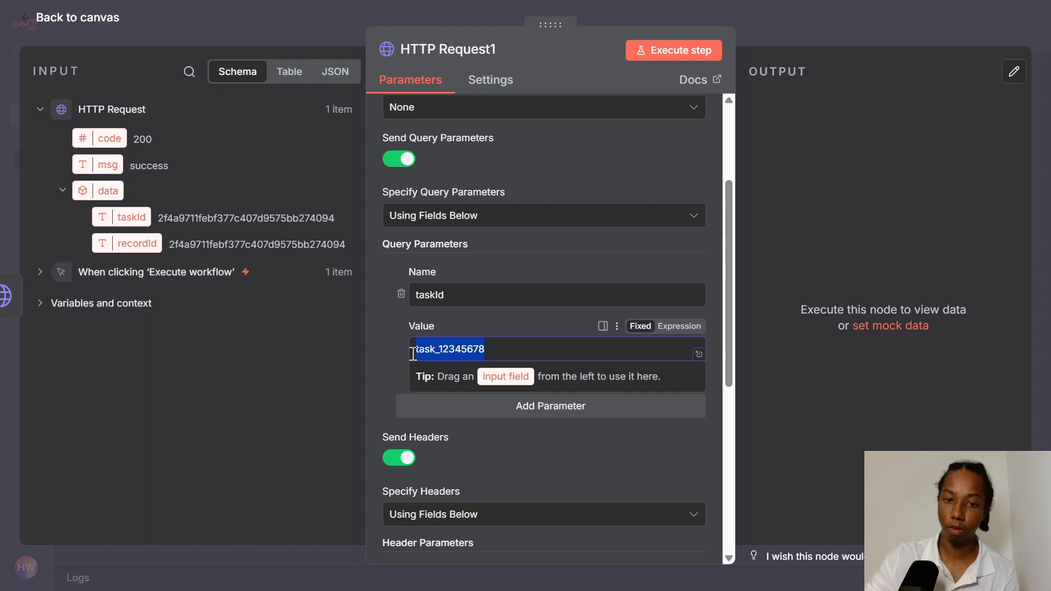
key(BackSpace)
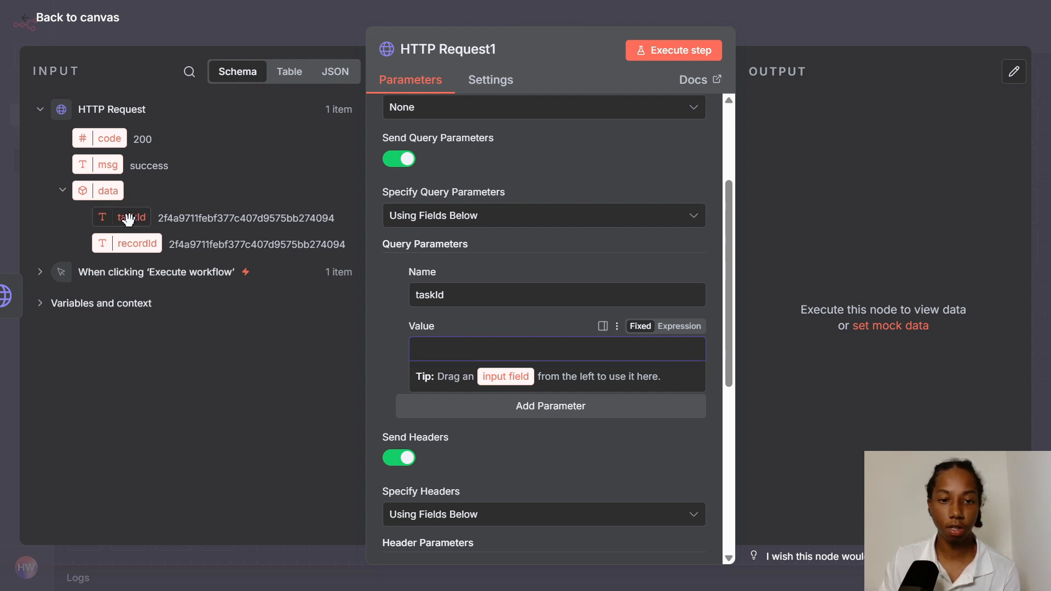
drag(128, 220, 493, 355)
click(392, 334)
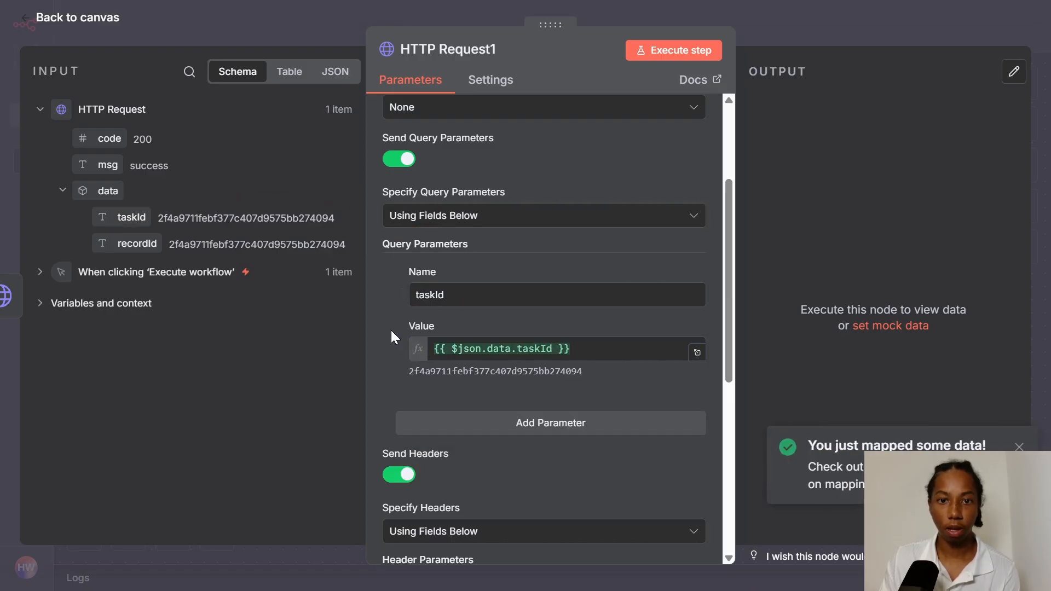
Switch off Send Headers on HTTP Request1.
scroll(390, 335, up, 3)
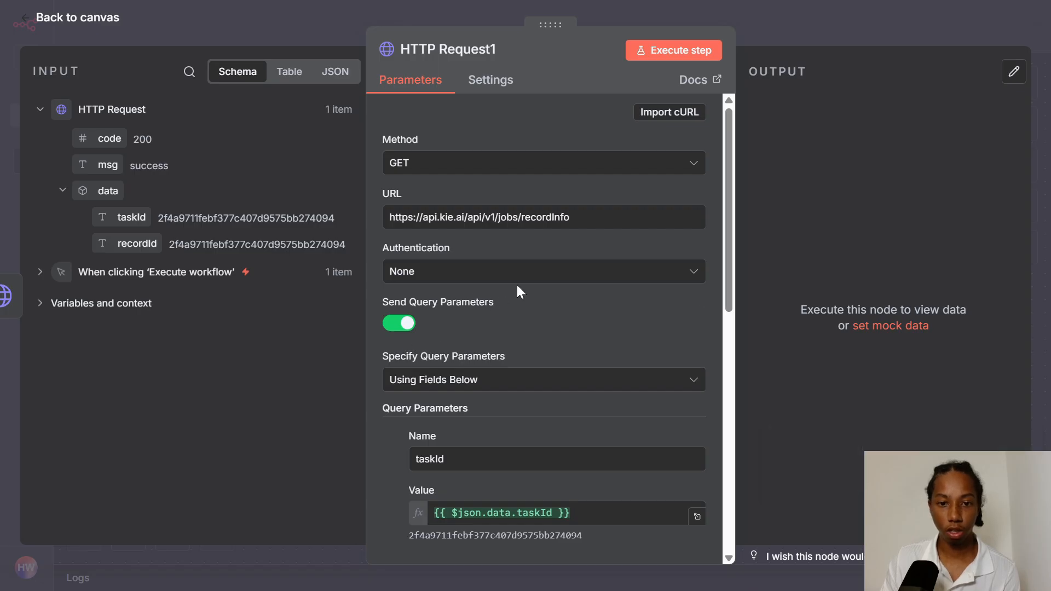
scroll(517, 285, down, 3)
scroll(394, 416, down, 2)
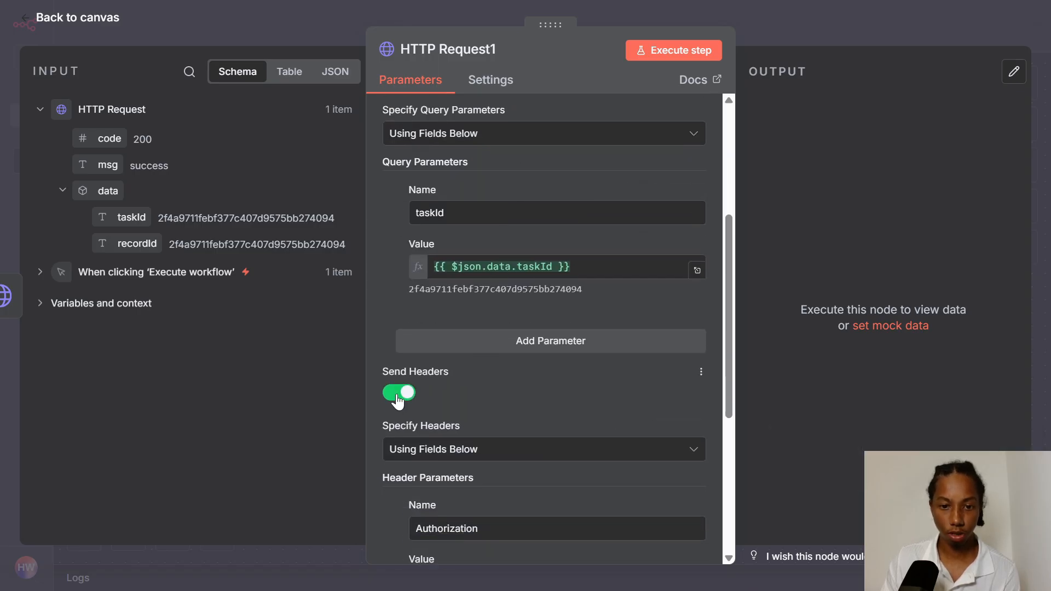
click(400, 393)
Authenticate via Generic Credential Type Header Auth (Kie AI) and run the status request.
scroll(400, 350, up, 3)
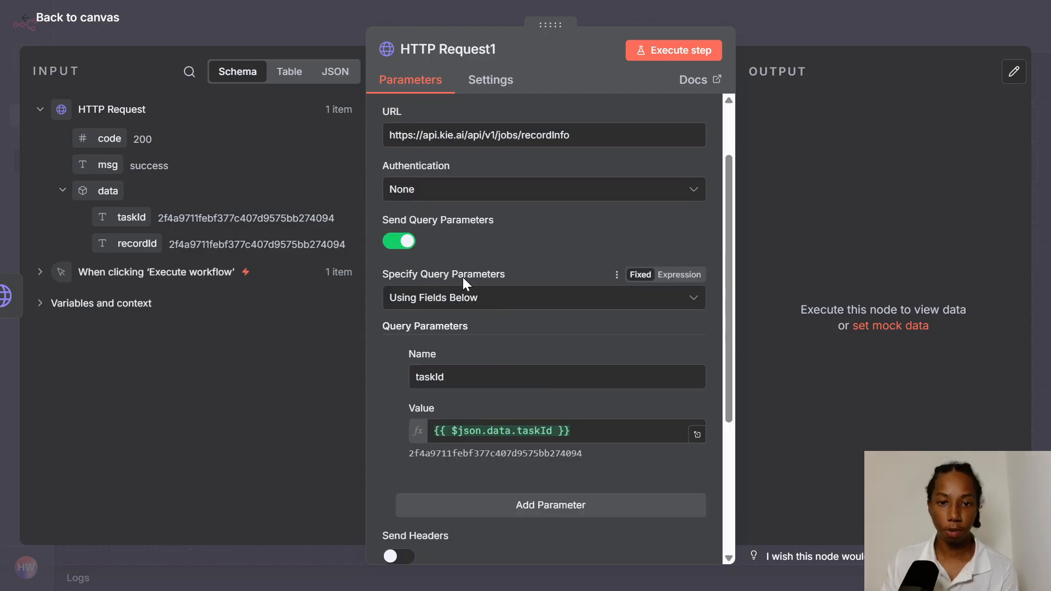
click(512, 191)
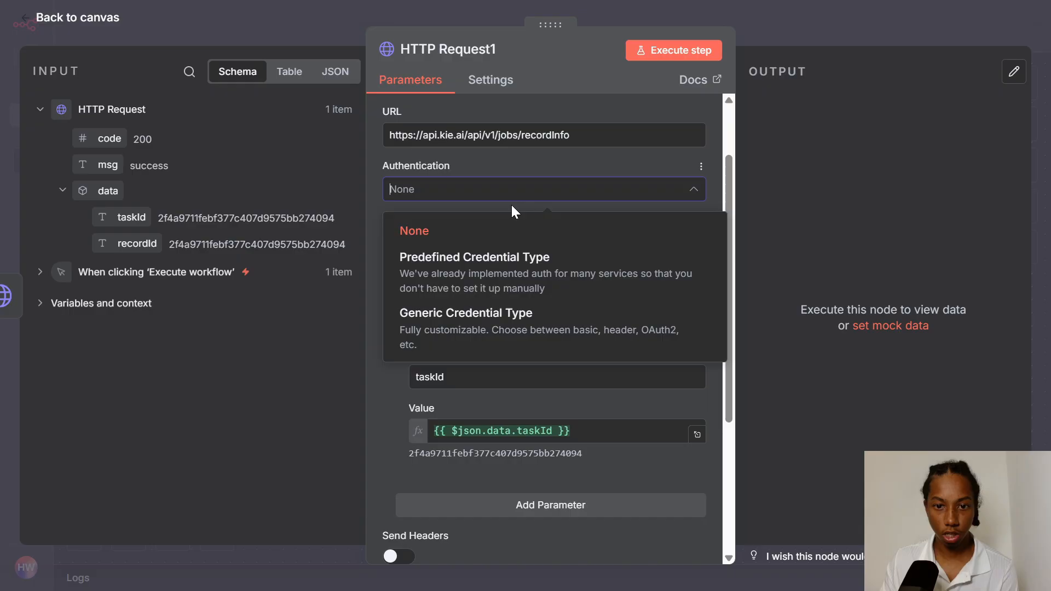
click(508, 317)
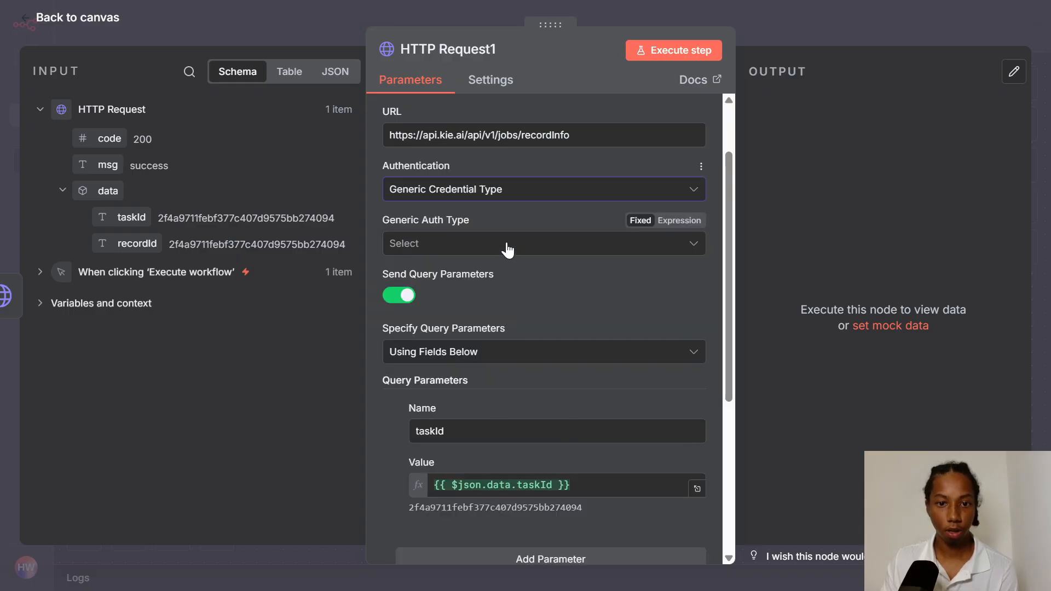
click(508, 248)
click(514, 397)
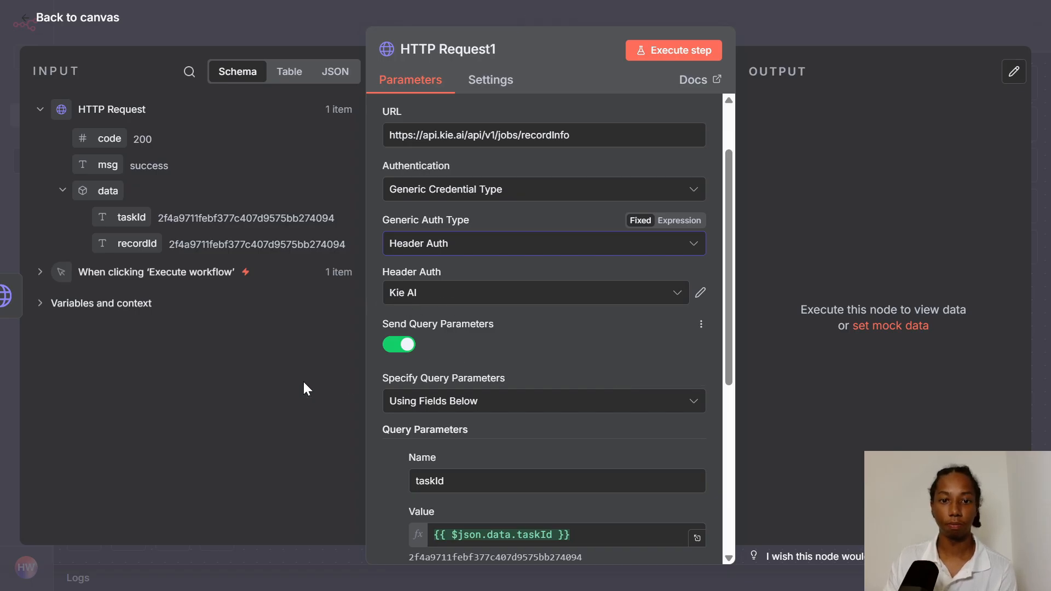
click(329, 403)
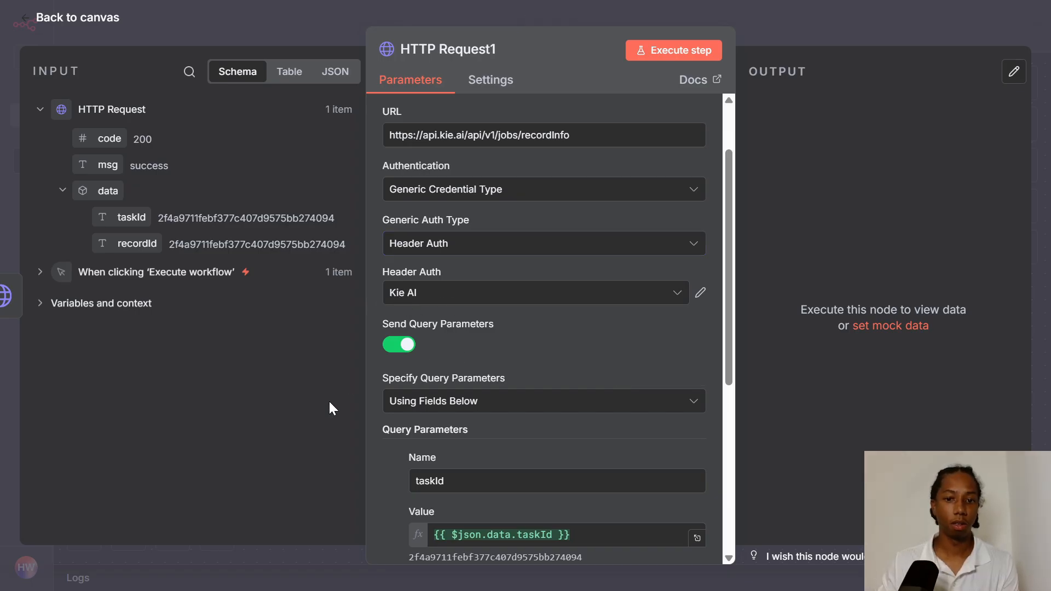
click(670, 51)
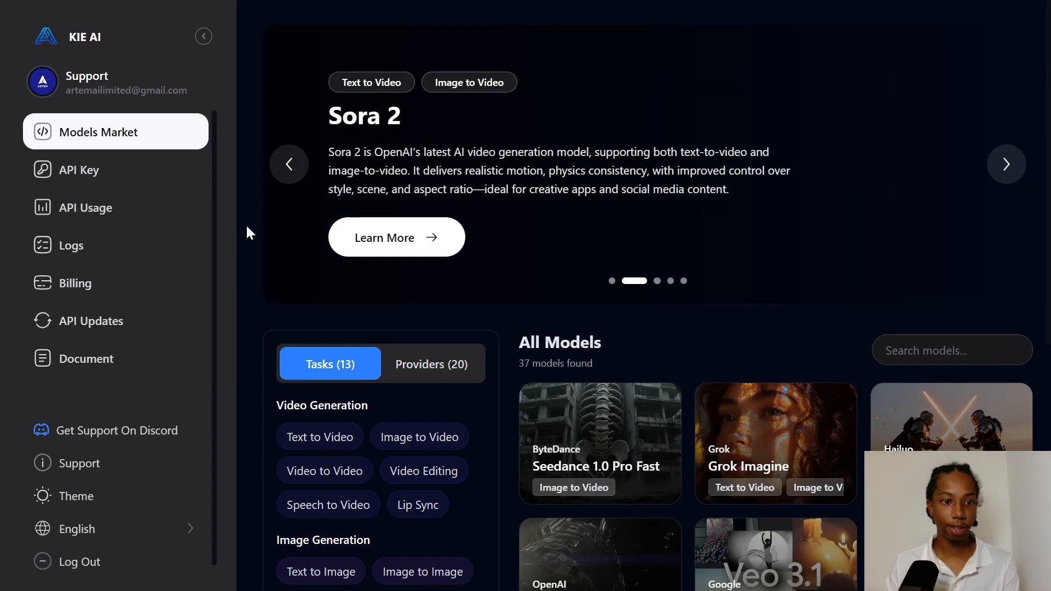
Check KIE AI Logs for the sora-2-text-to-video task: success, 30 credits.
click(136, 251)
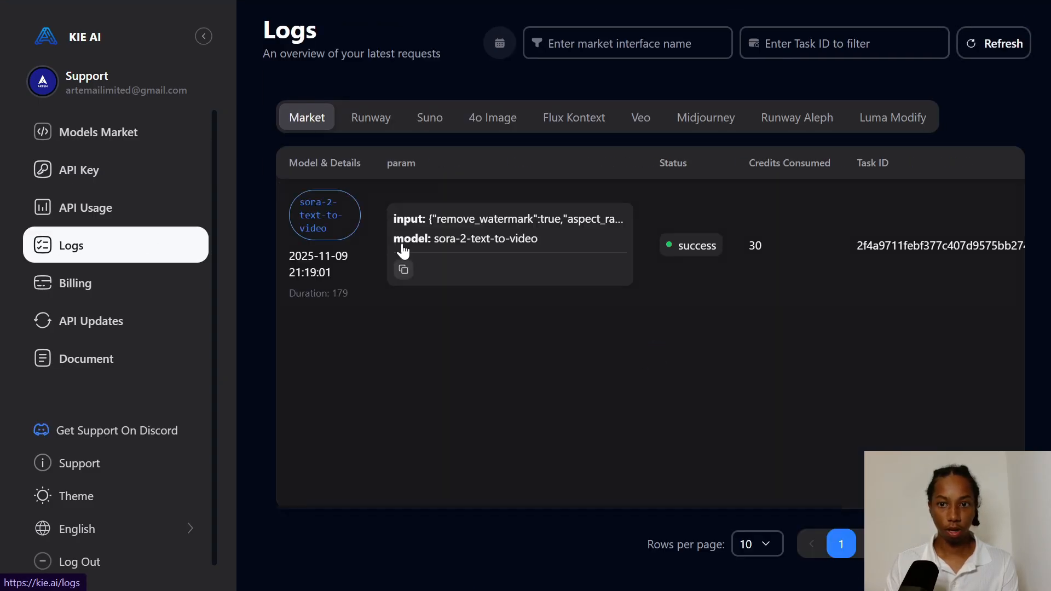
mouse_move(568, 274)
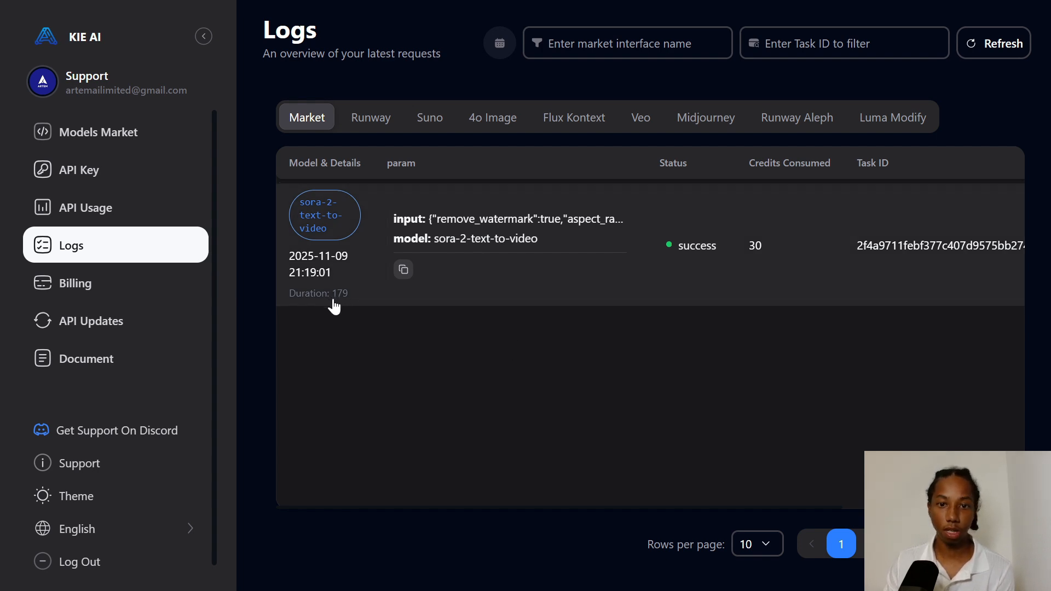
mouse_move(496, 244)
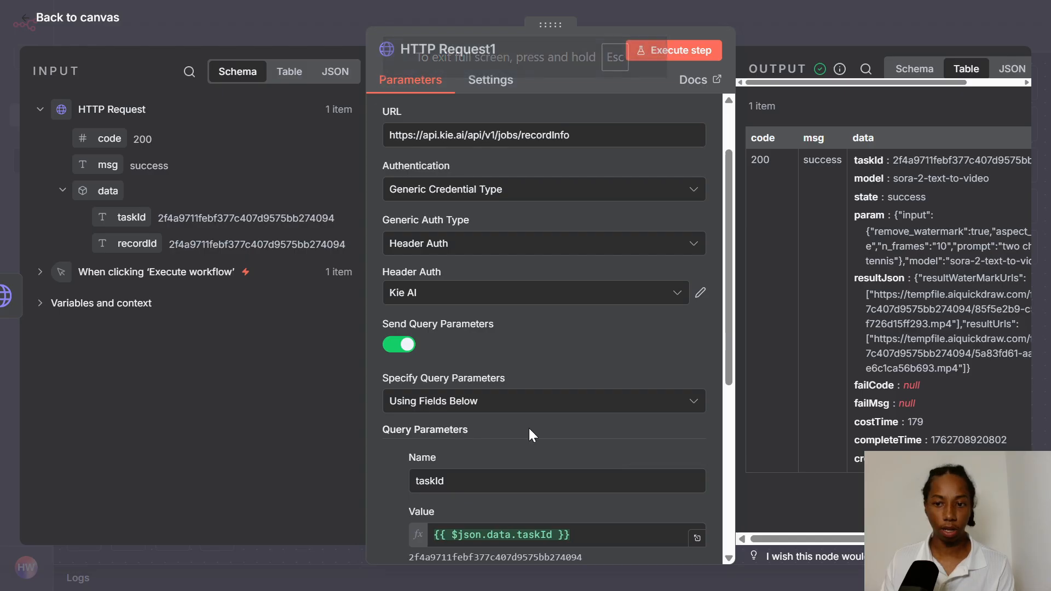
Open the resultUrls video link from the status request's output.
drag(781, 540, 848, 541)
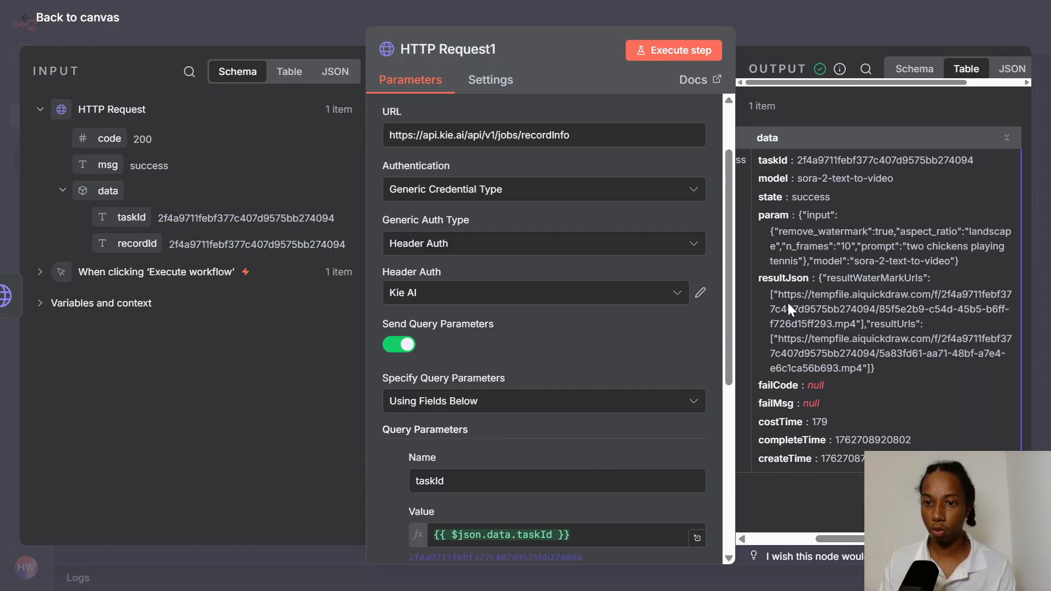
drag(778, 296, 858, 319)
drag(778, 340, 863, 372)
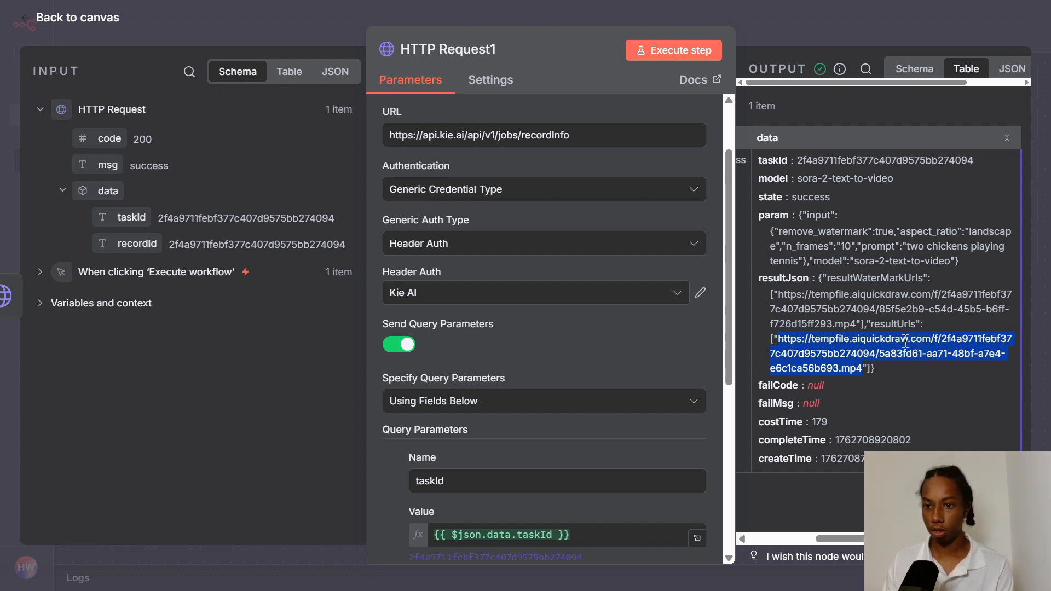
right_click(817, 341)
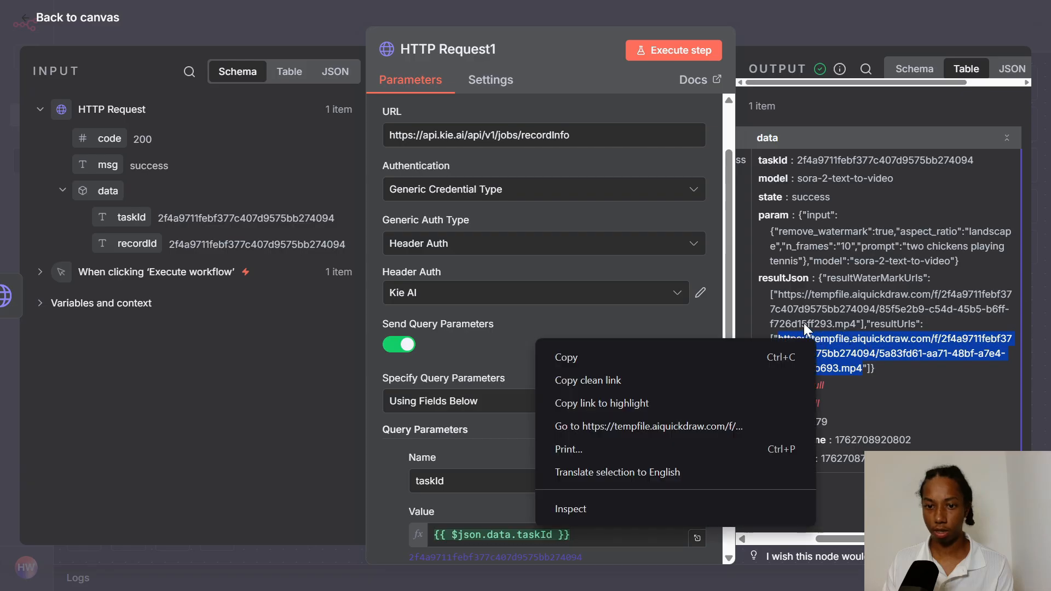
click(721, 429)
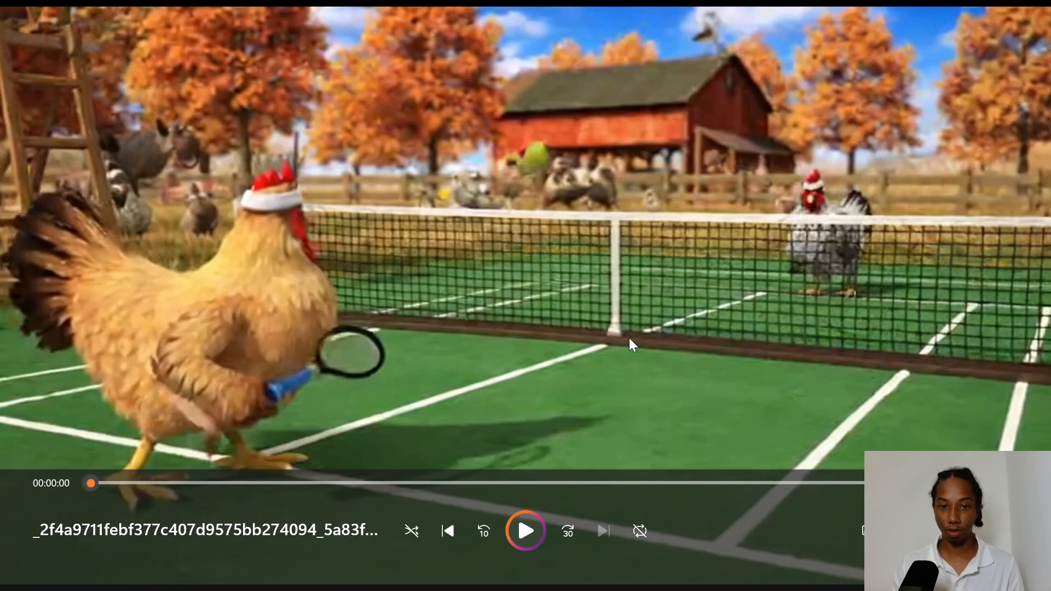
Play the chickens-playing-tennis video in Media Player.
click(523, 531)
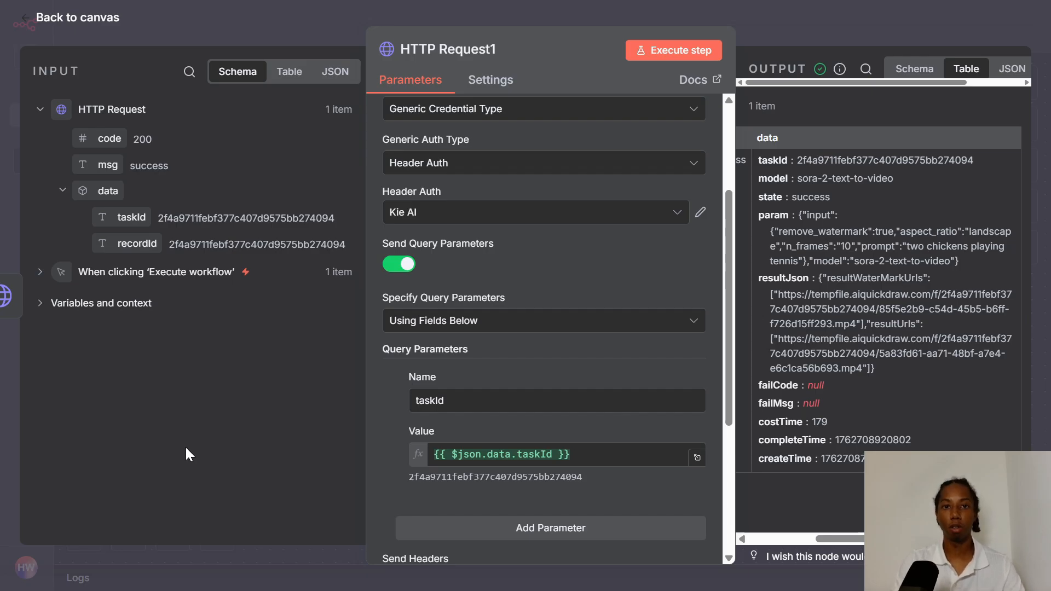
Back on the canvas, open the first HTTP Request node and expand its JSON body for review.
click(819, 22)
click(631, 297)
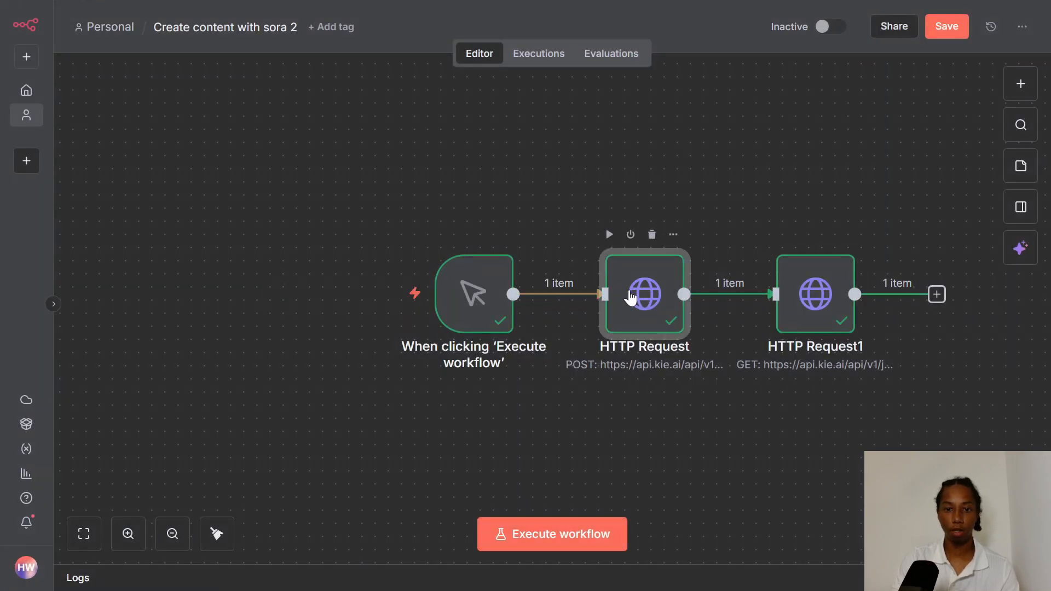
double_click(631, 297)
scroll(616, 306, down, 5)
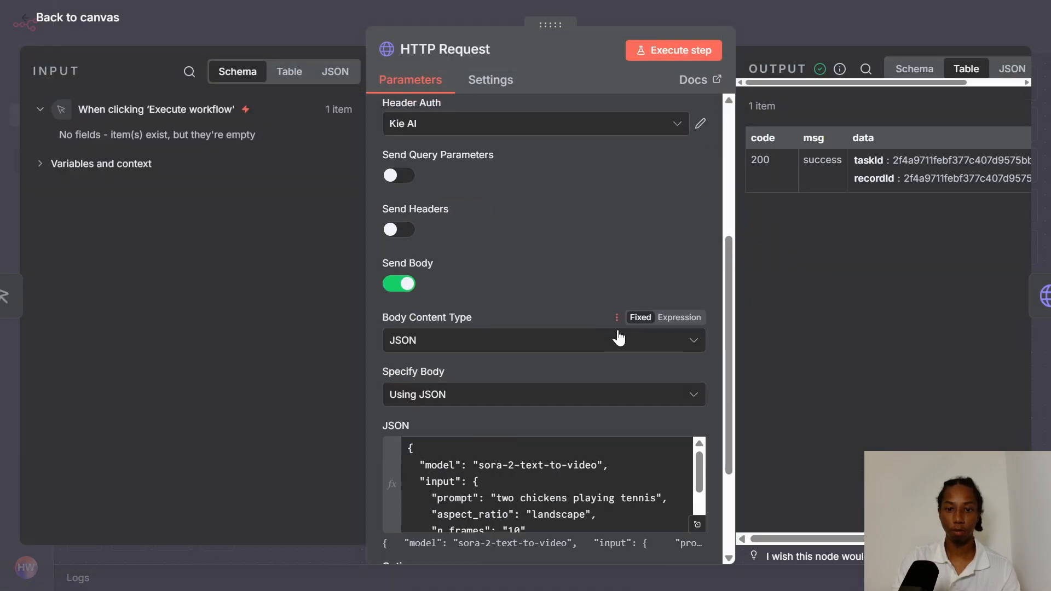
scroll(619, 338, down, 2)
click(695, 447)
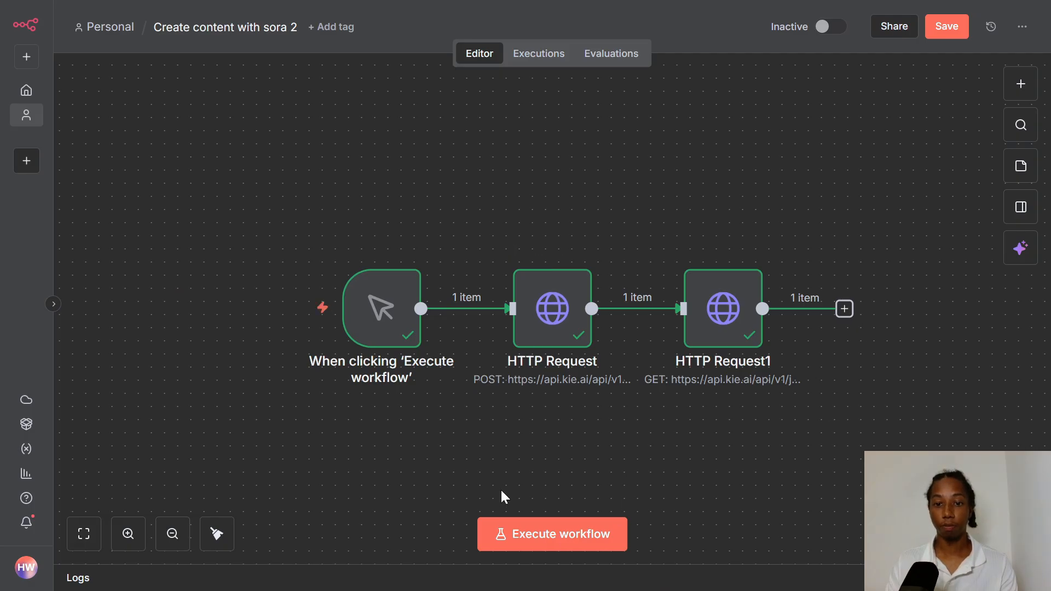
Add an Edit Fields node with a 'prompt' field describing a teacher telling students to subscribe.
click(1013, 86)
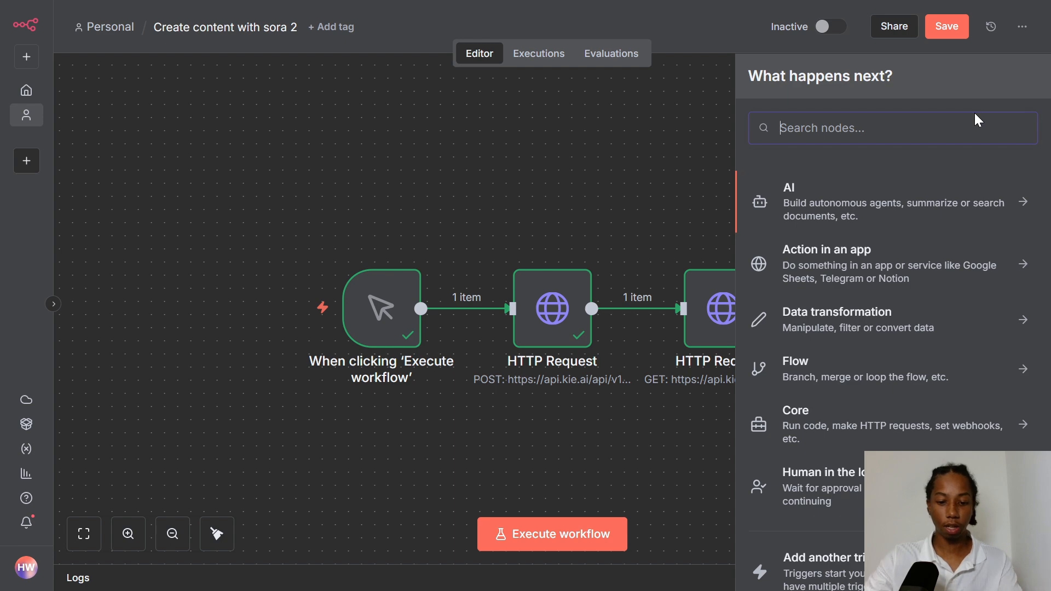
text(edit)
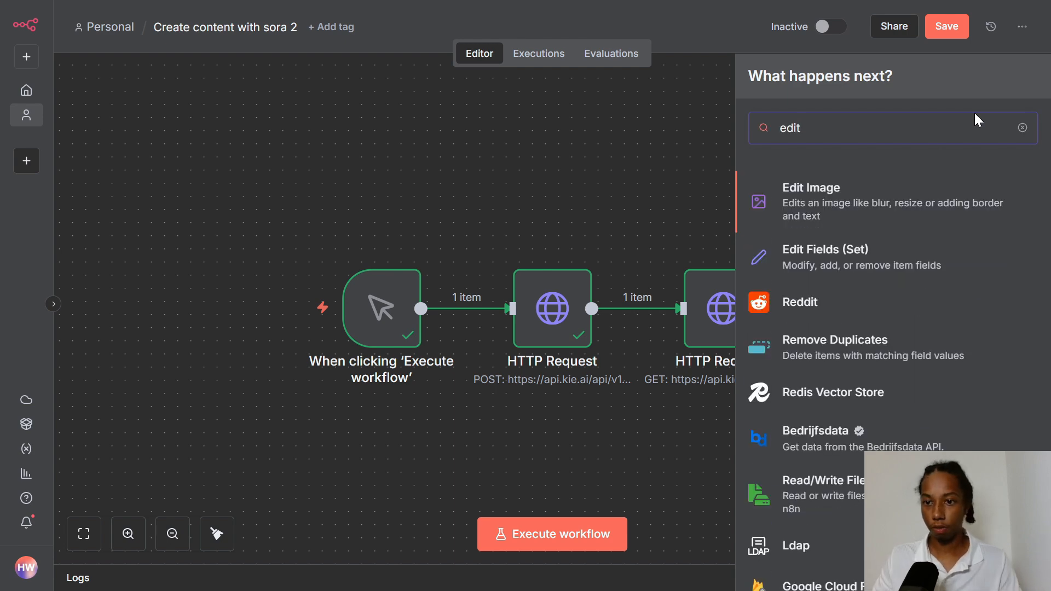
click(866, 257)
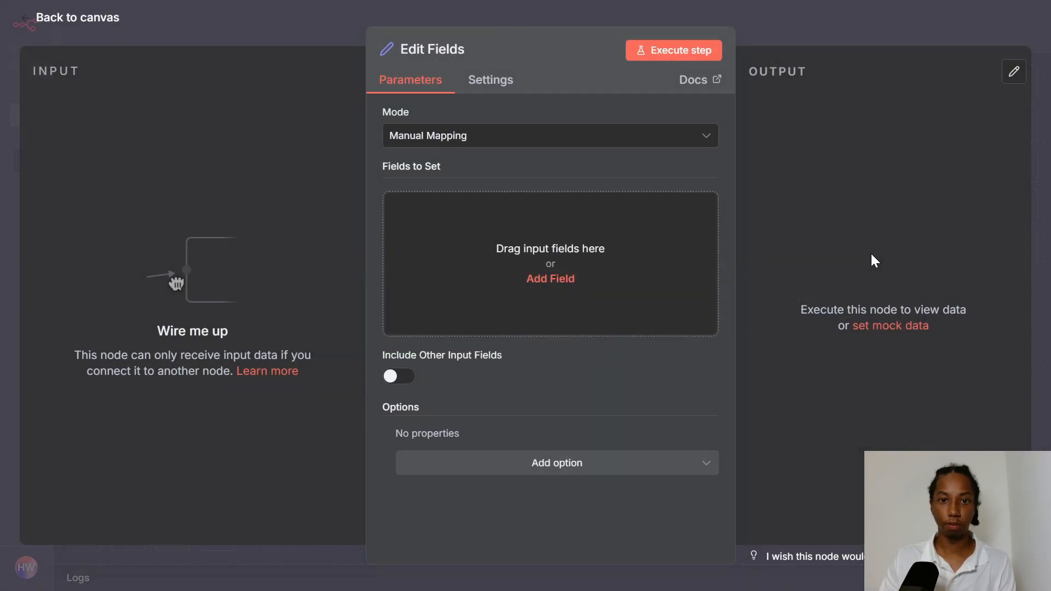
click(553, 281)
click(495, 210)
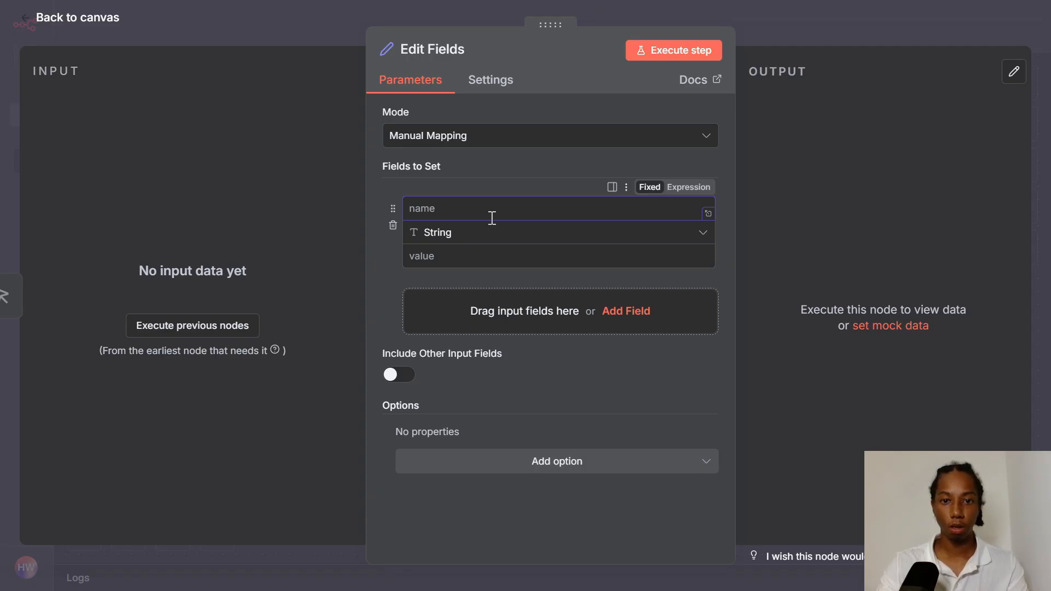
text(prompt)
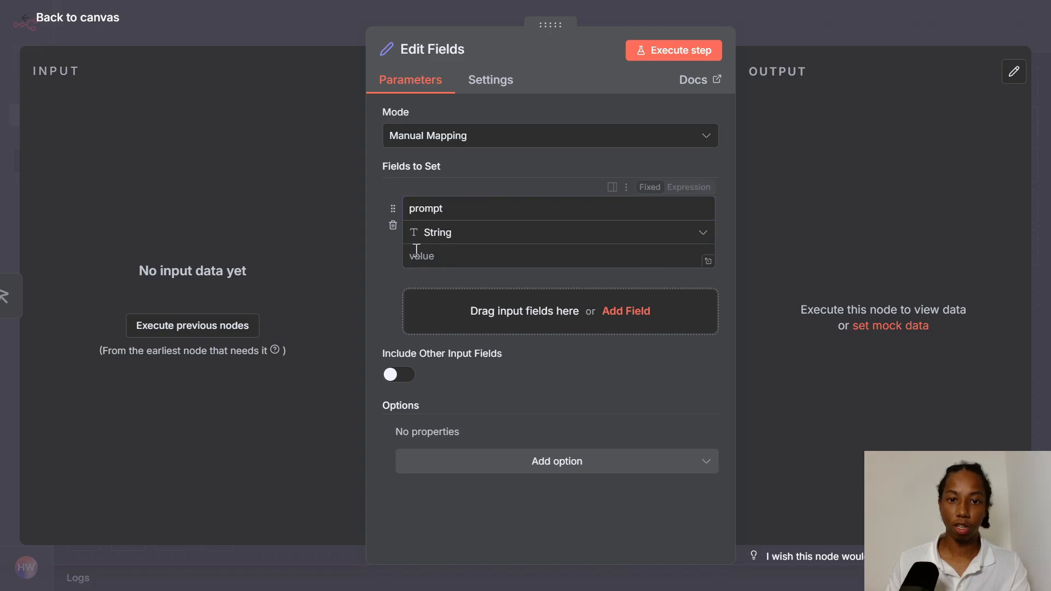
click(456, 252)
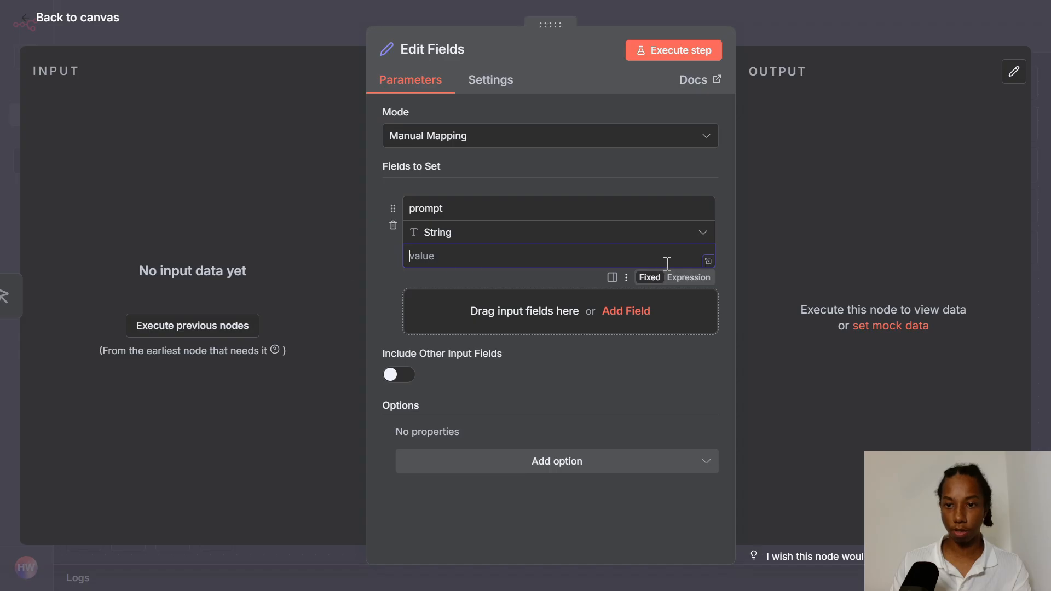
click(708, 262)
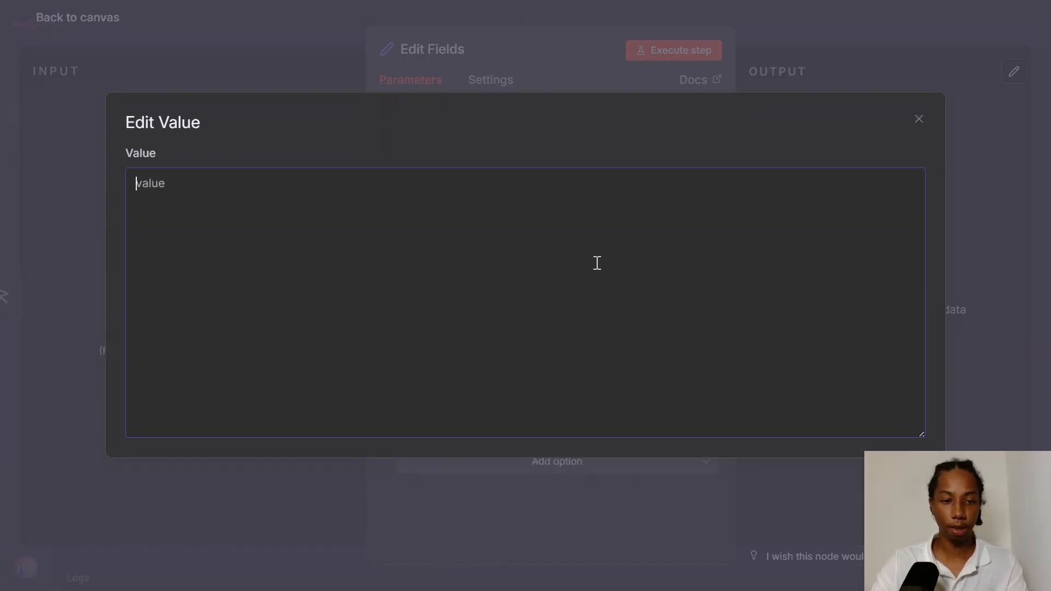
text(a teacher in a)
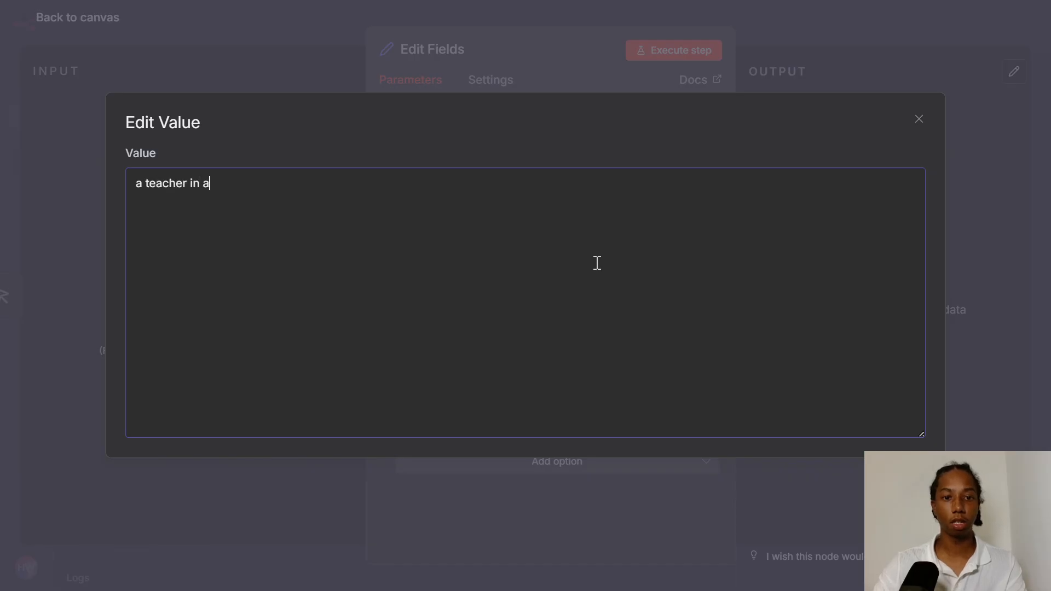
text( classroom )
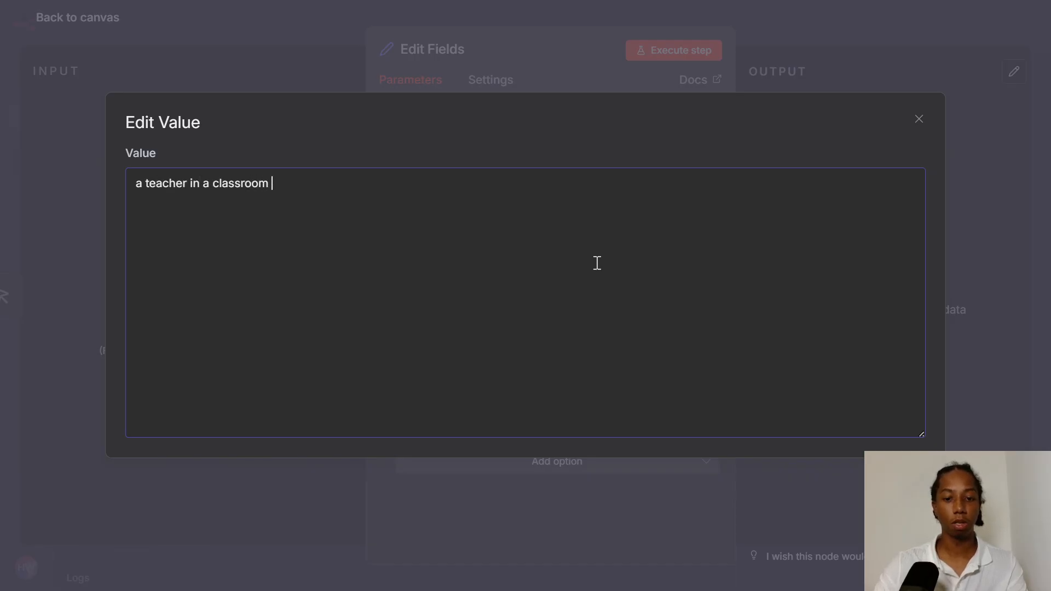
text(, telling )
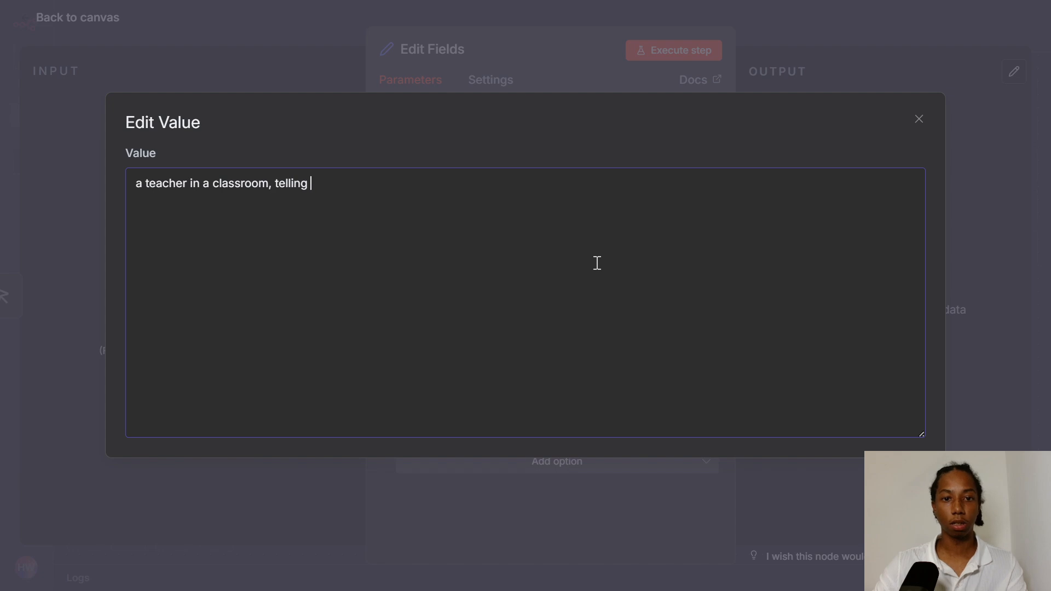
text(their student)
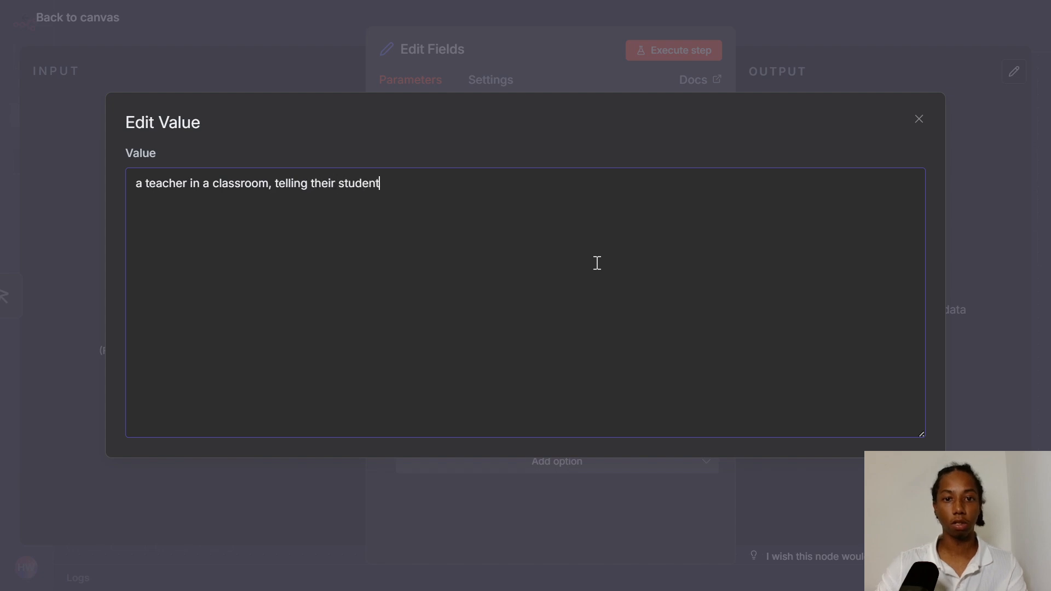
text(s to subs)
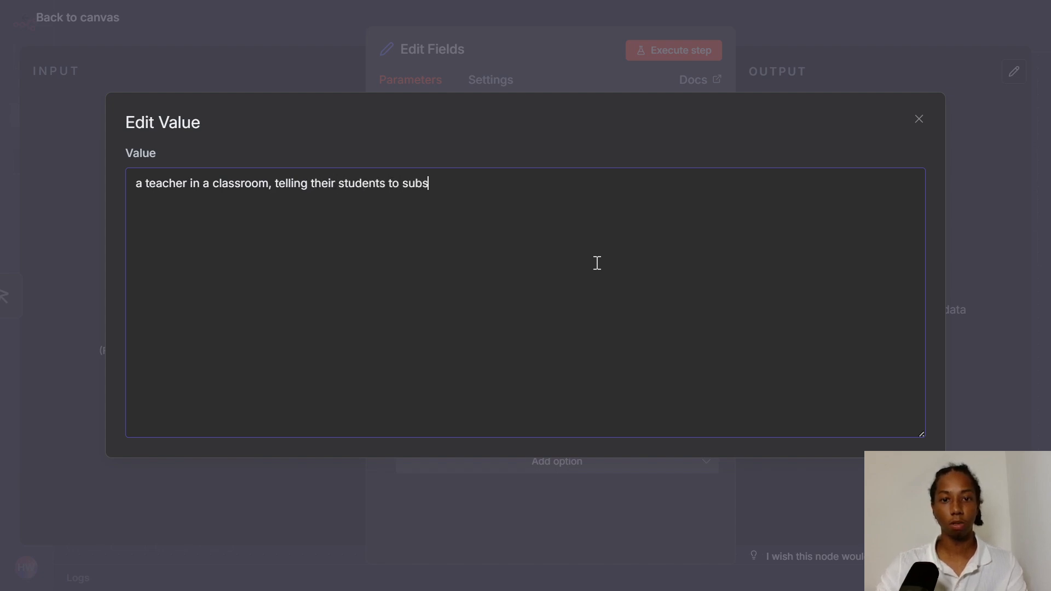
text(cribe to Har)
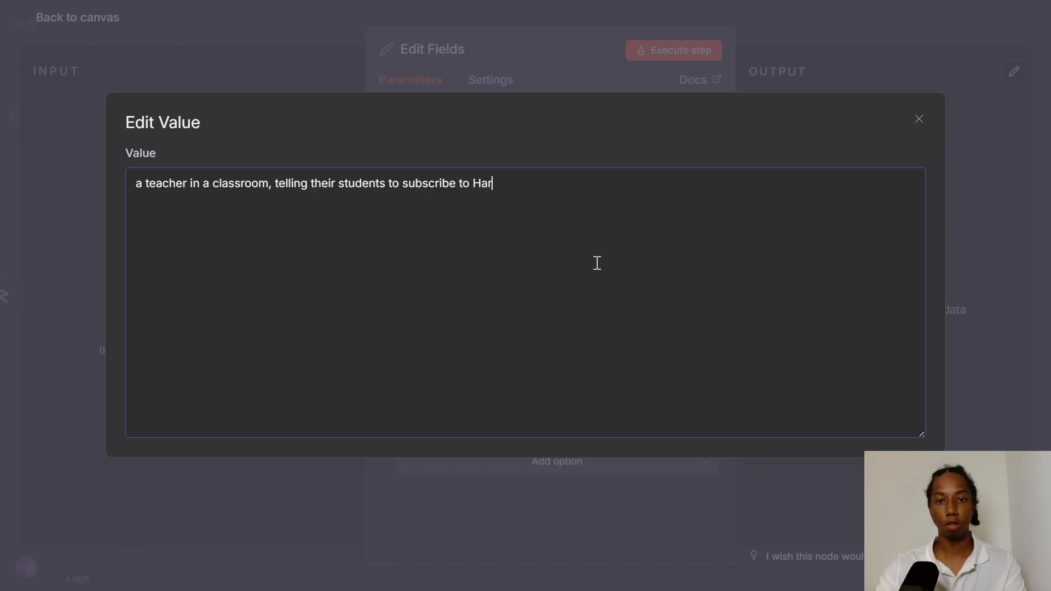
text(rys Waller o)
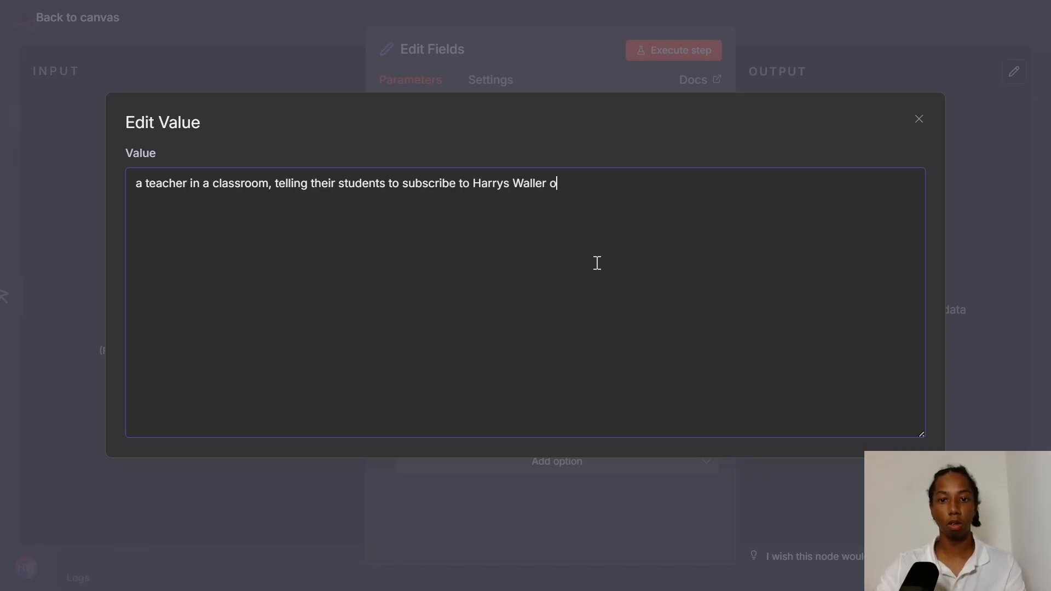
text(n youtube)
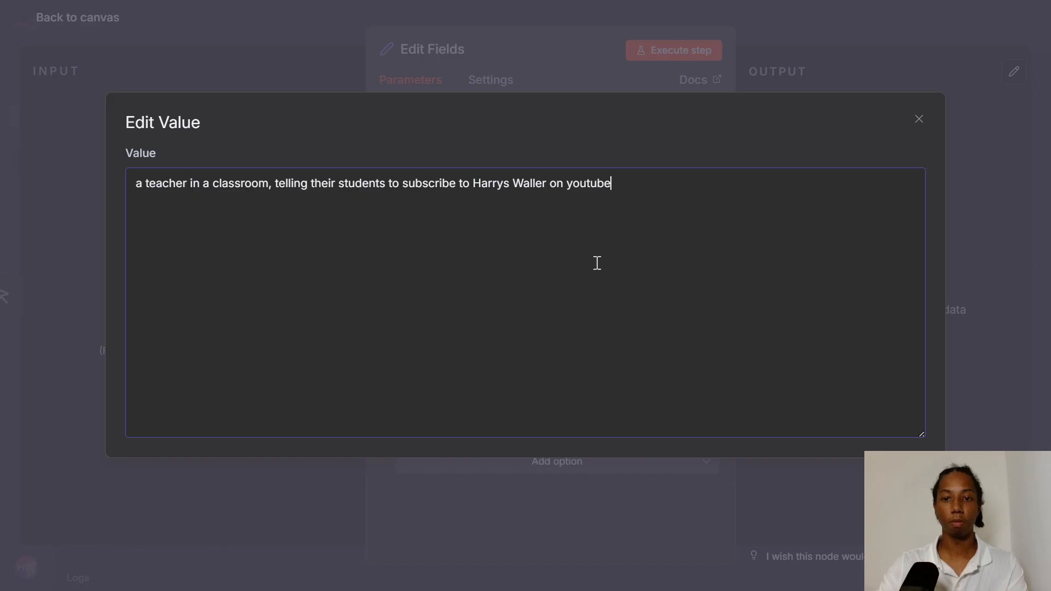
text(.)
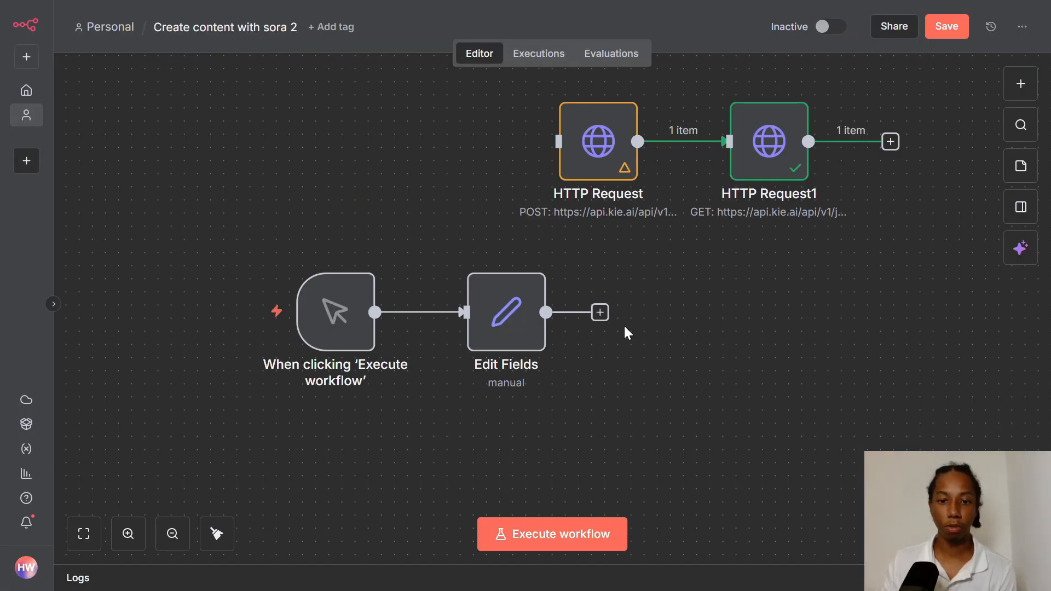
Rename the Edit Fields node to 'Enter Prompt' and return to the canvas.
double_click(507, 313)
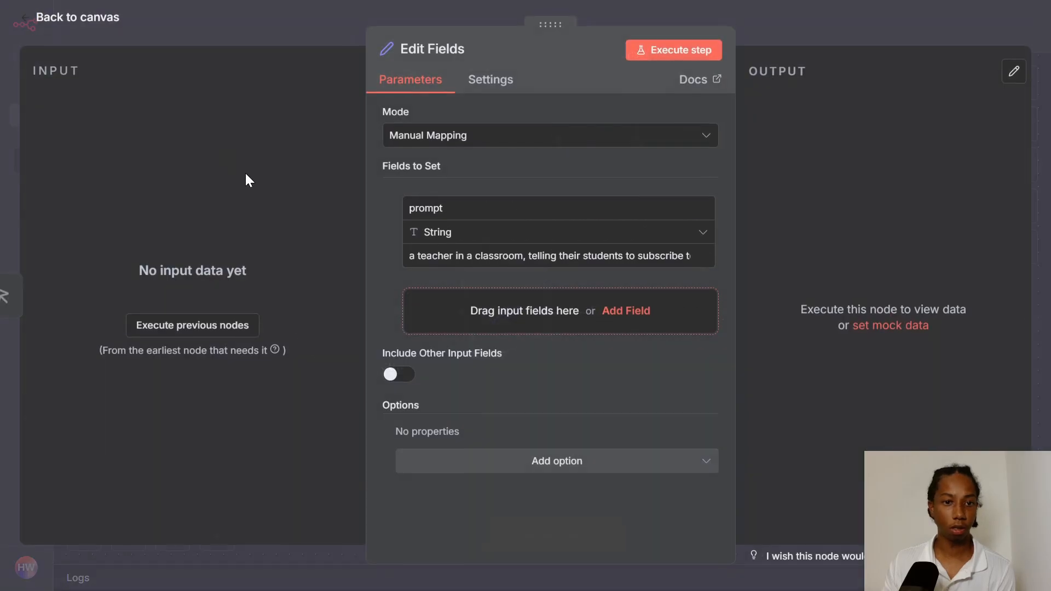
click(466, 50)
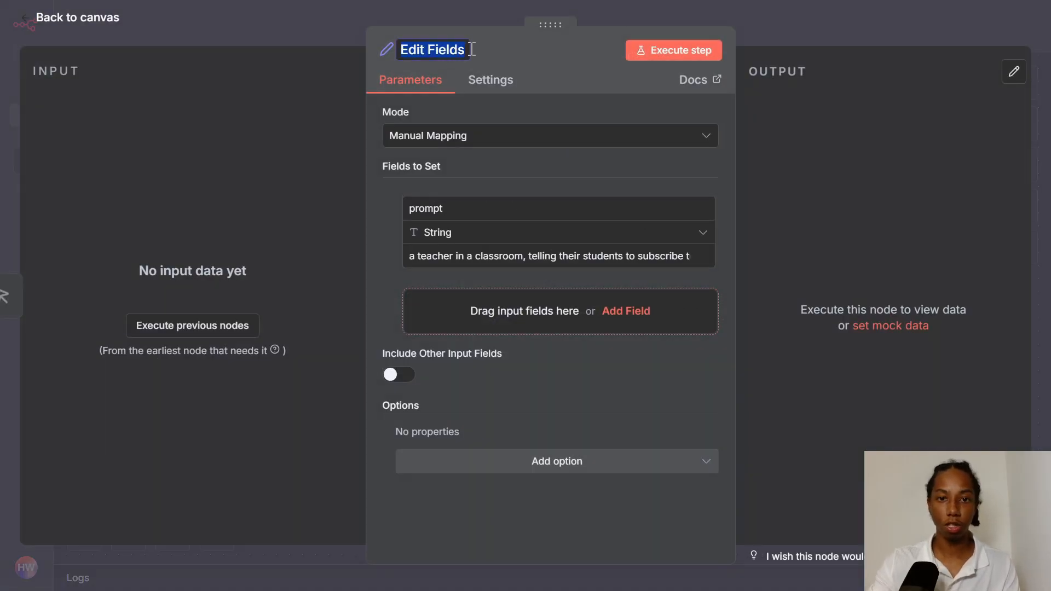
text(Enter Prompt)
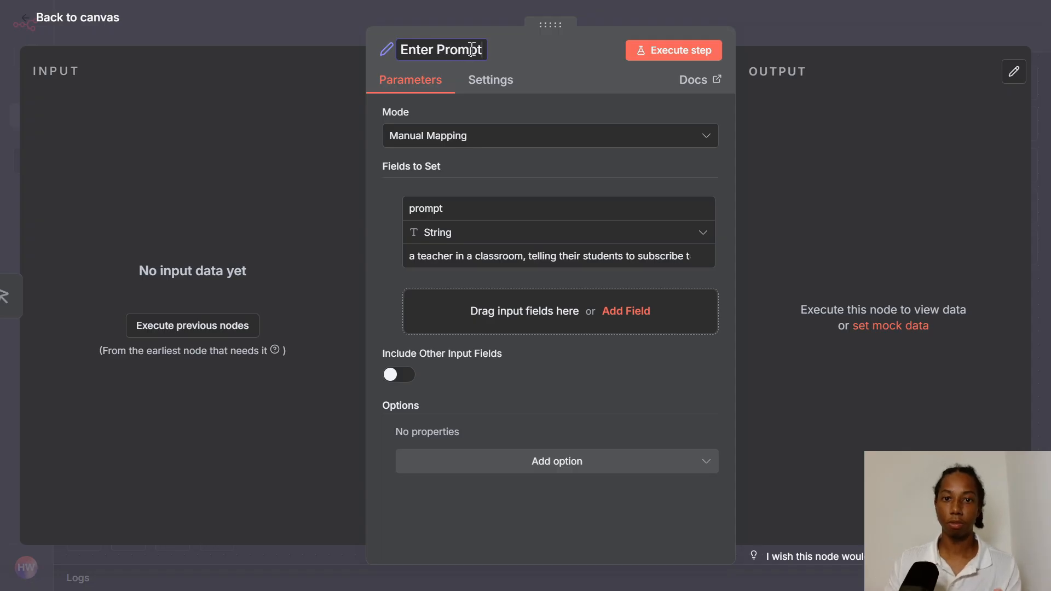
click(520, 48)
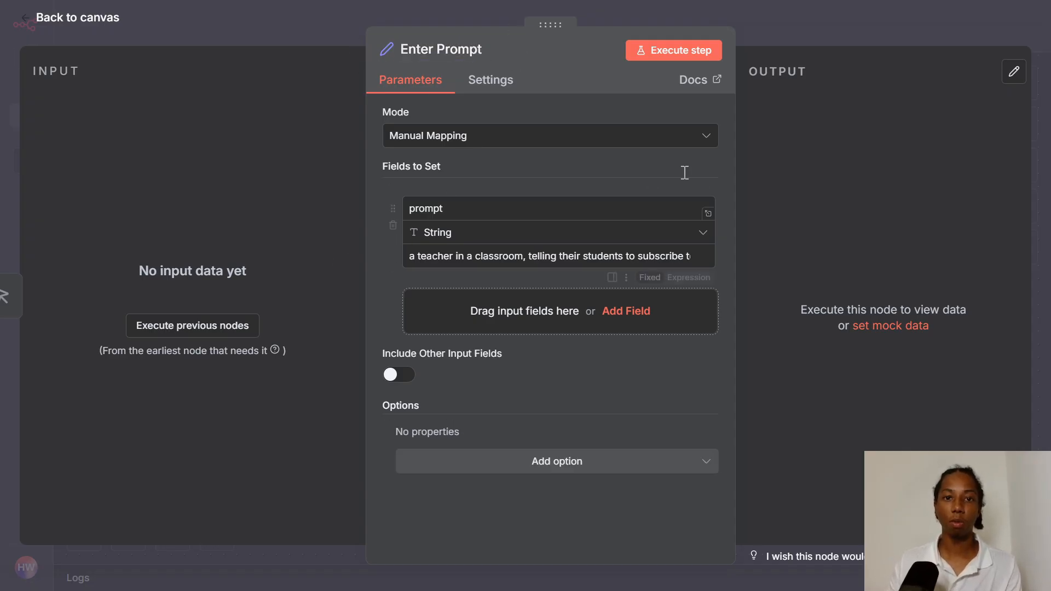
key(Escape)
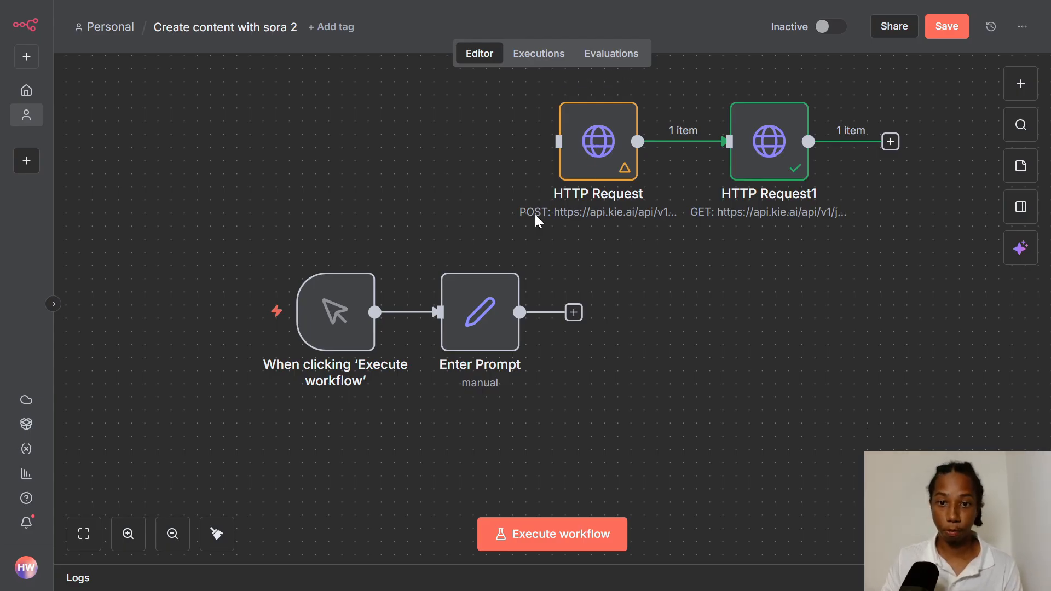
Duplicate the POST HTTP Request node as HTTP Request2 and connect it after Enter Prompt.
right_click(591, 151)
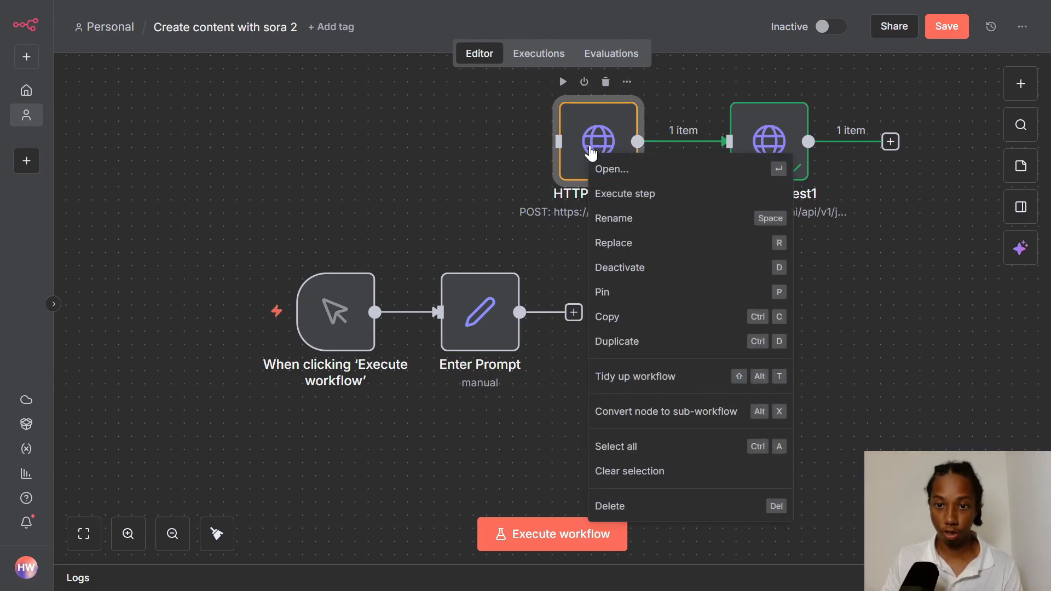
click(629, 317)
click(652, 300)
right_click(651, 317)
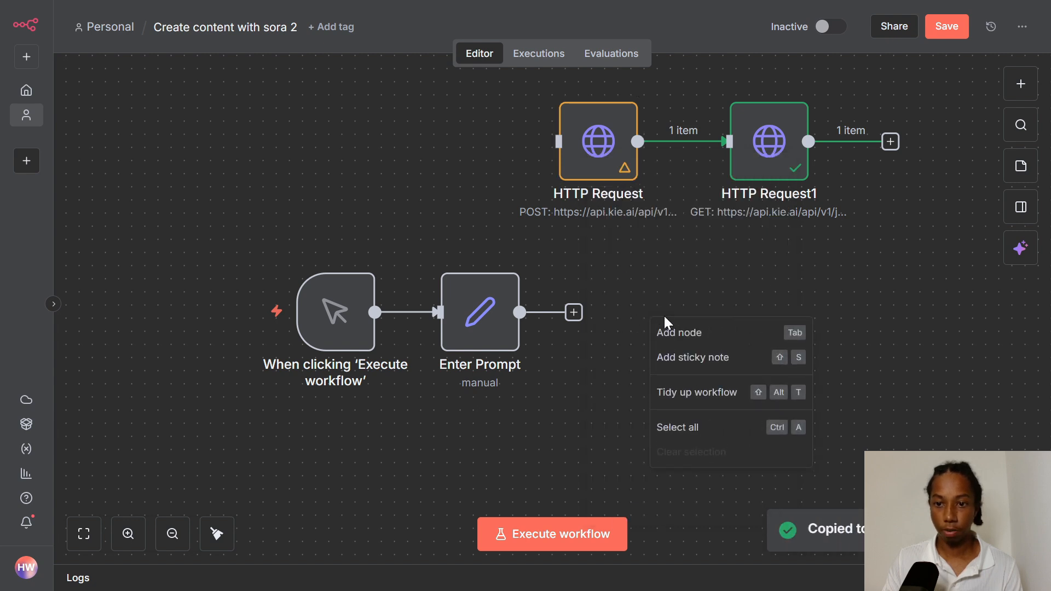
click(890, 293)
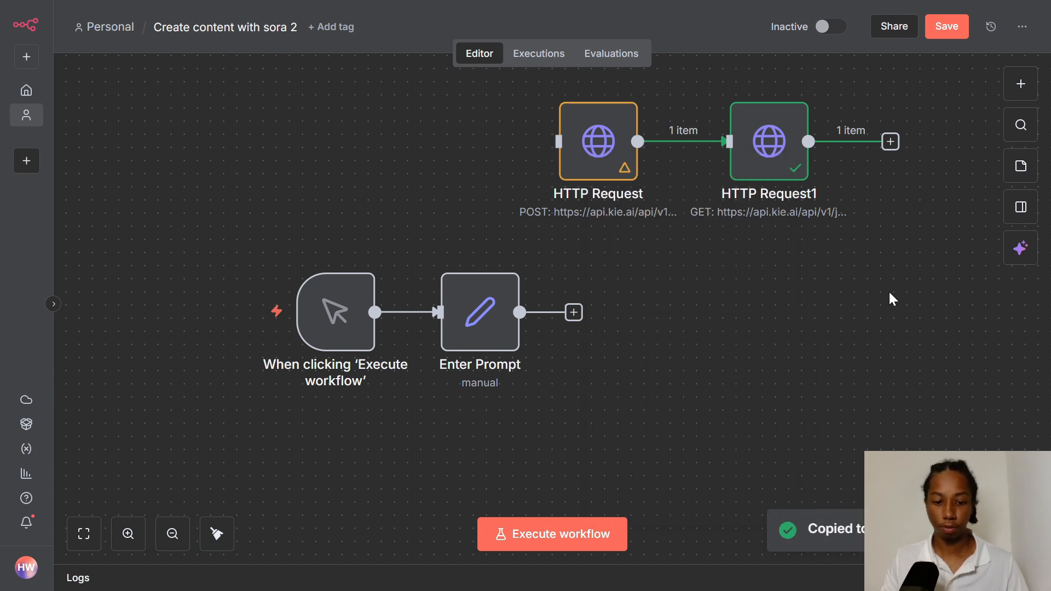
key(ctrl+v)
drag(920, 335, 656, 308)
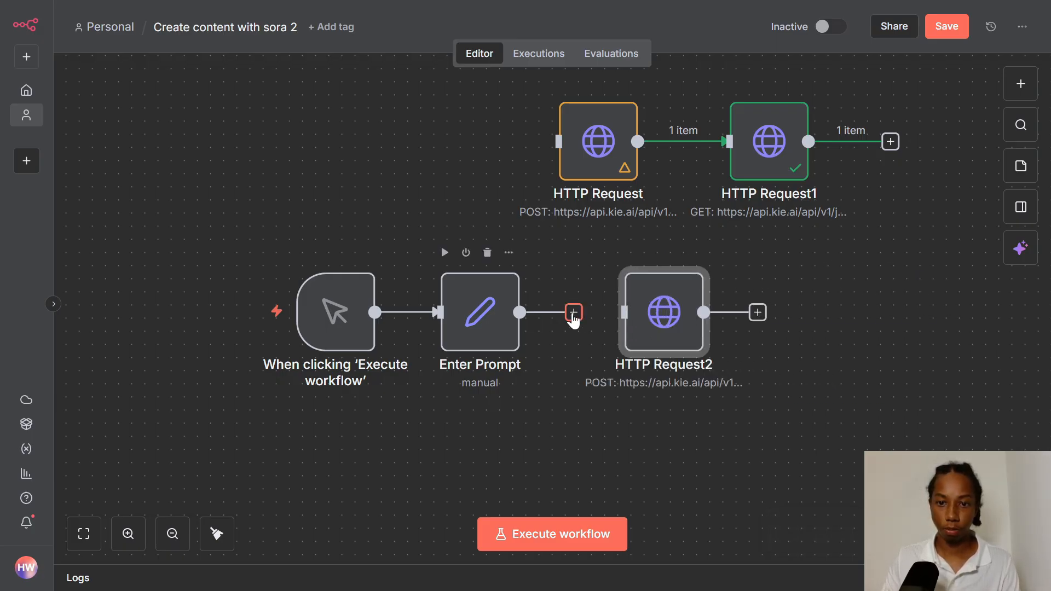
drag(574, 312, 625, 302)
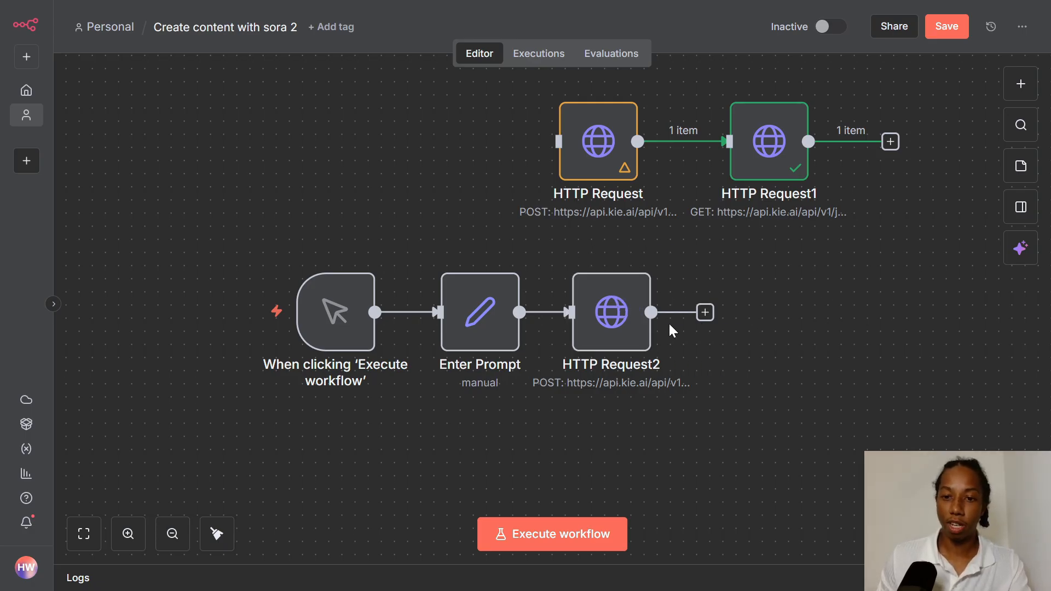
Open HTTP Request2 and scroll to its JSON body.
click(634, 325)
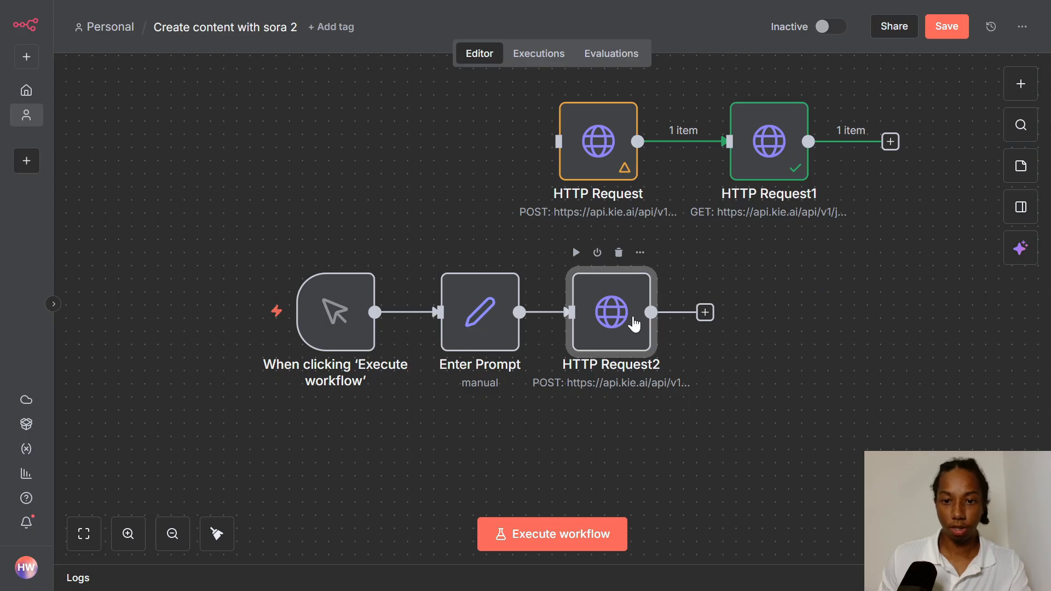
double_click(634, 324)
scroll(581, 364, down, 6)
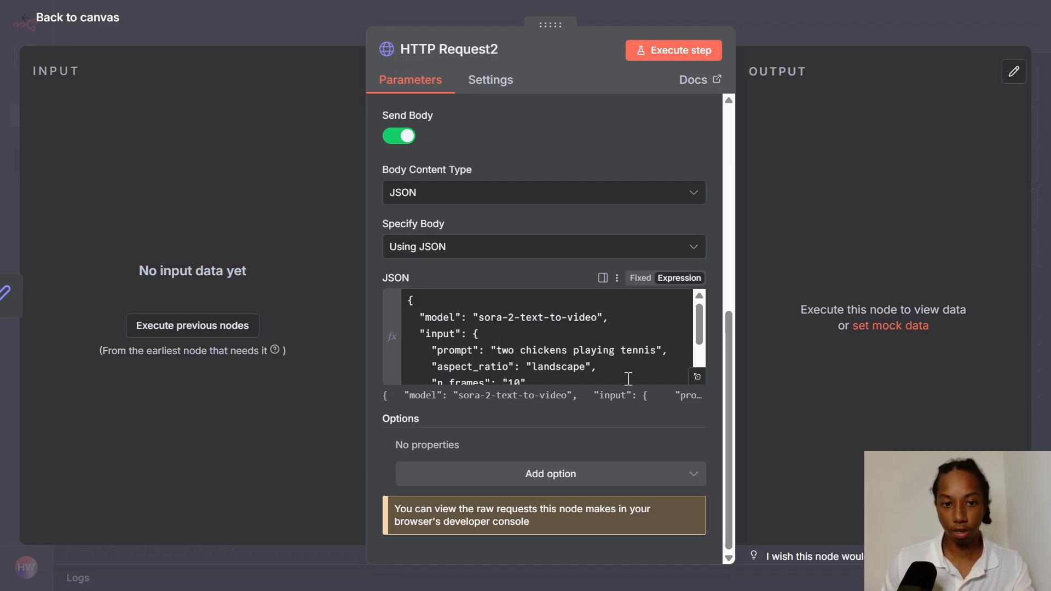
Run the earlier nodes, then replace the hard-coded prompt in HTTP Request2's body with {{ $json.prompt }}.
click(199, 327)
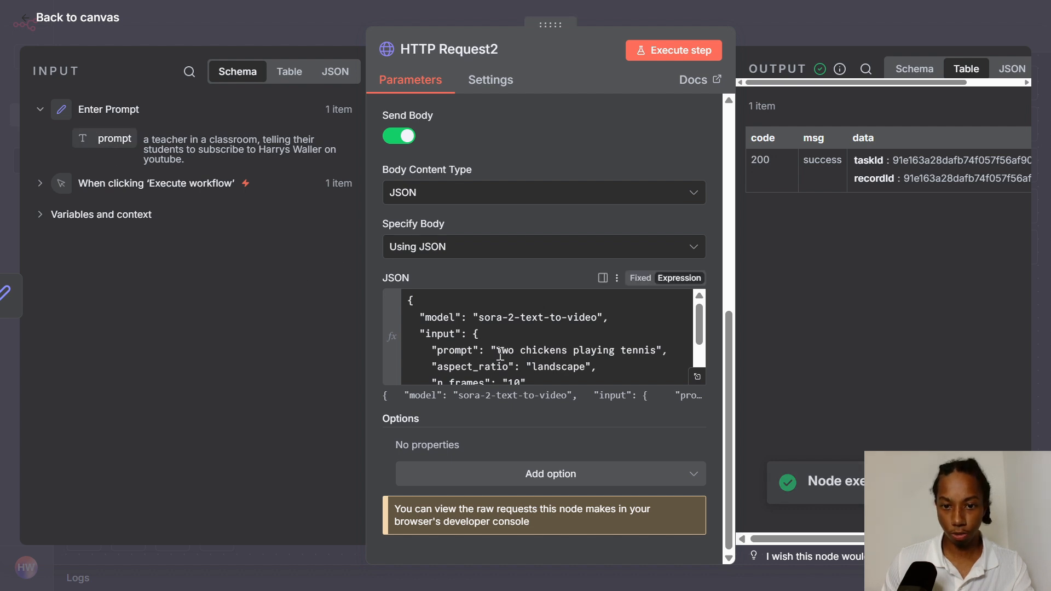
drag(497, 351, 654, 352)
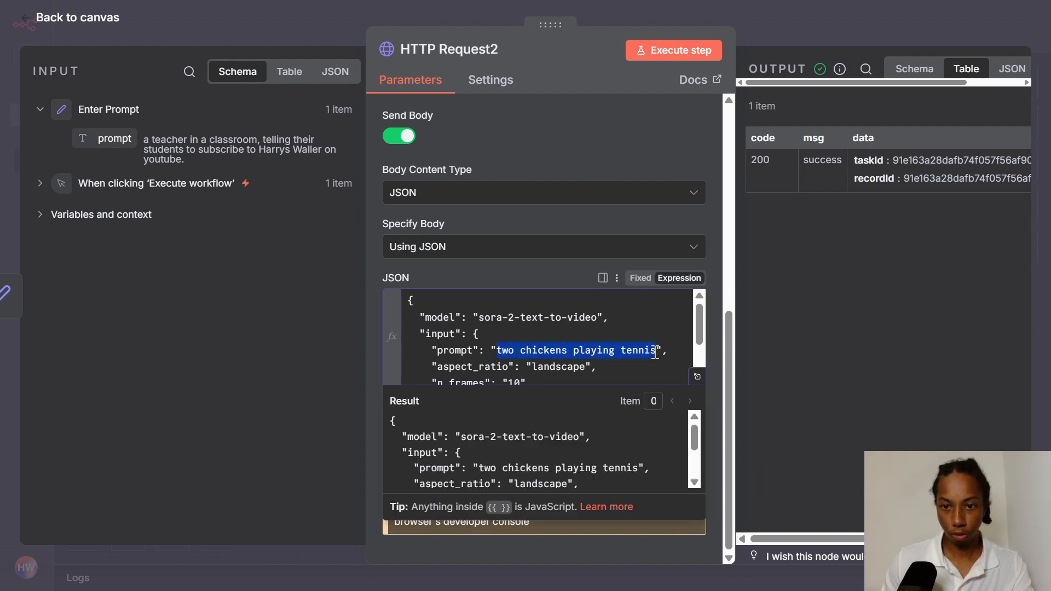
key(BackSpace)
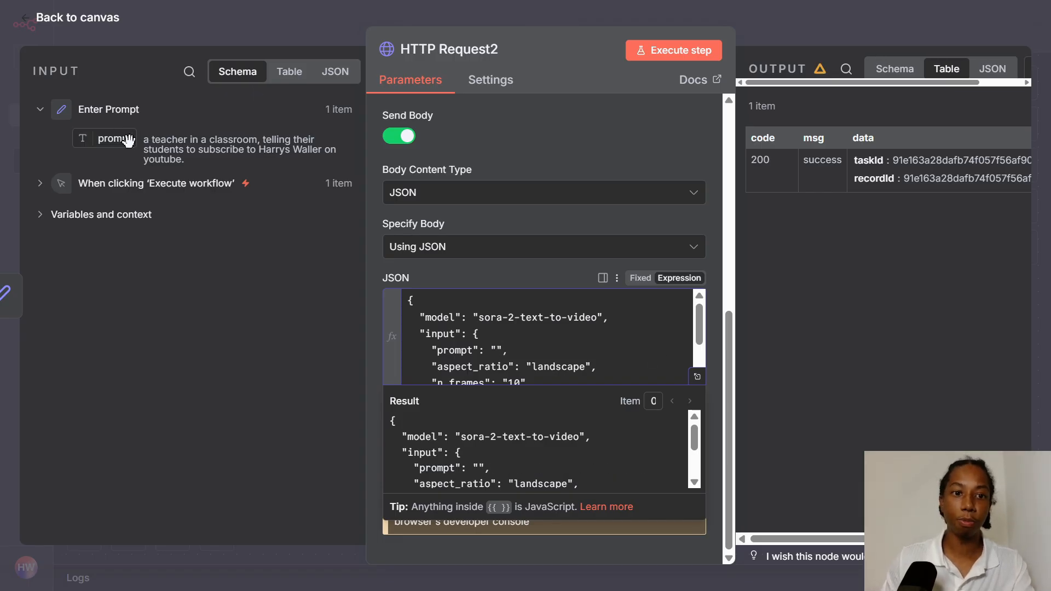
drag(123, 141, 497, 353)
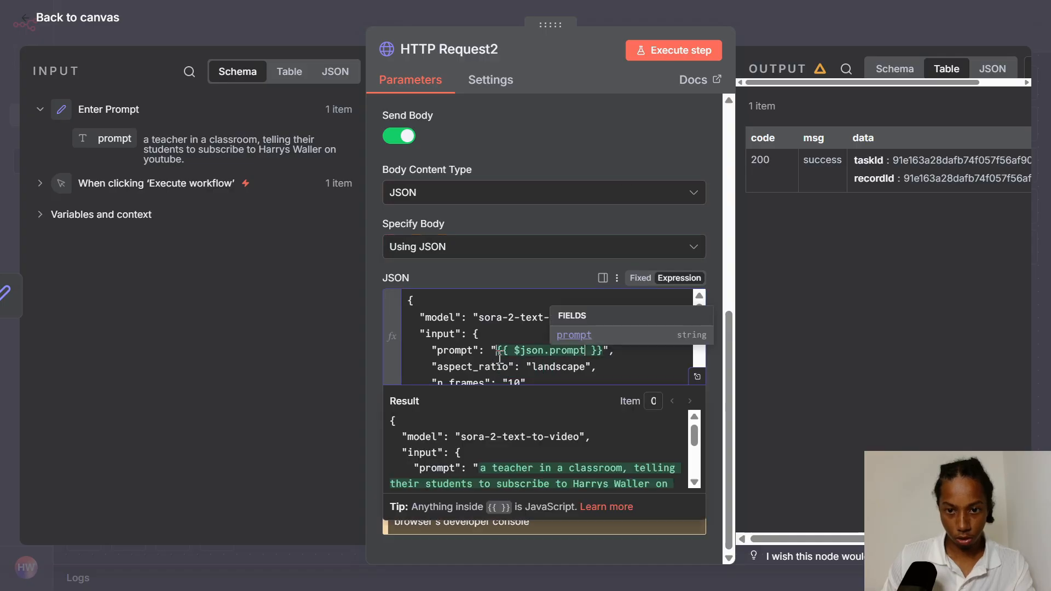
click(463, 270)
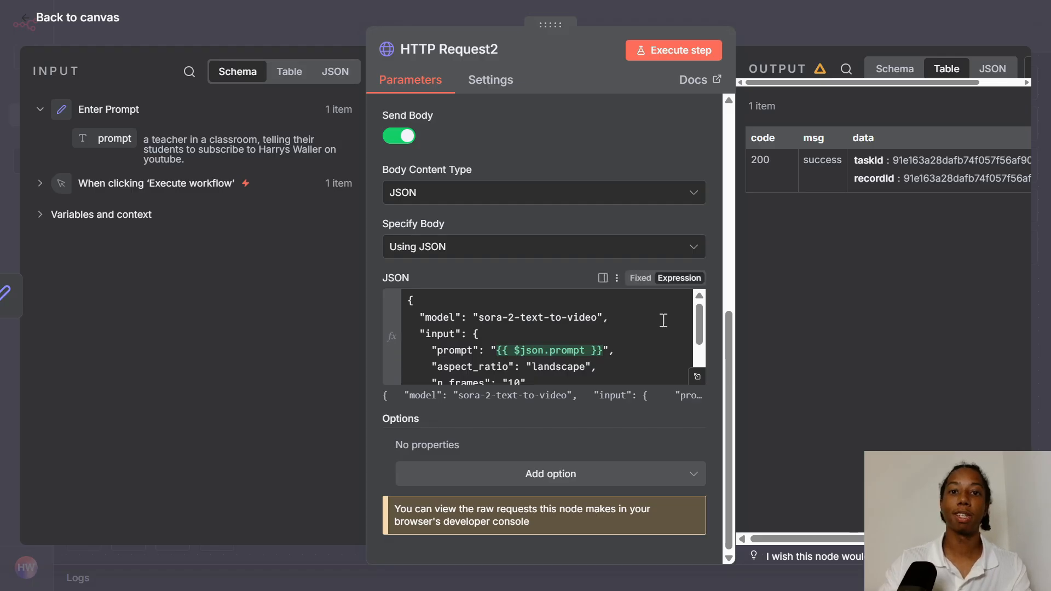
key(Escape)
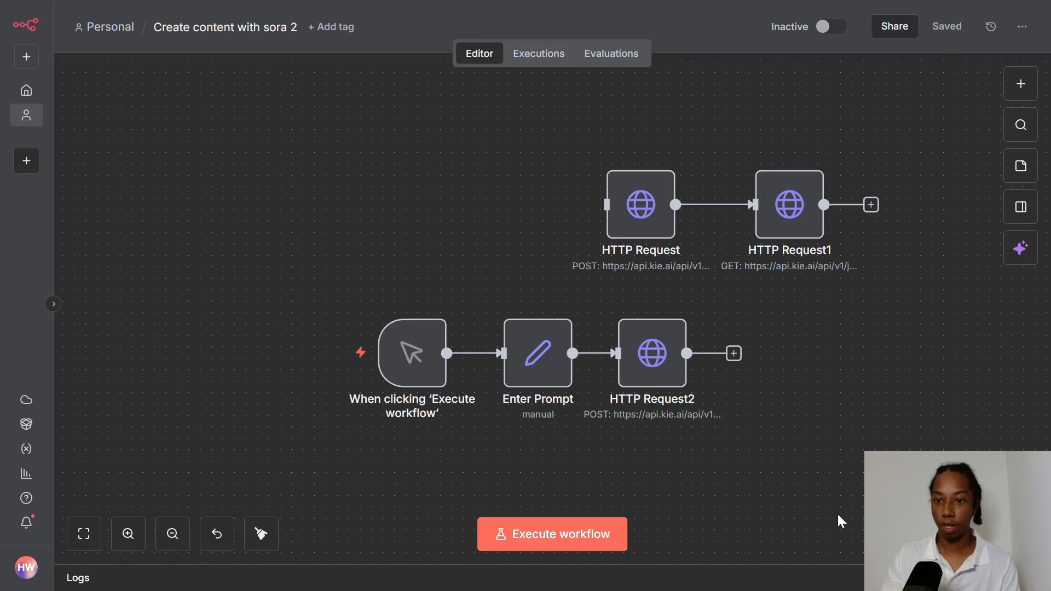
Copy the GET node HTTP Request1 as HTTP Request3, connect it after HTTP Request2, and tidy with Shift+Alt+T.
right_click(788, 206)
click(830, 368)
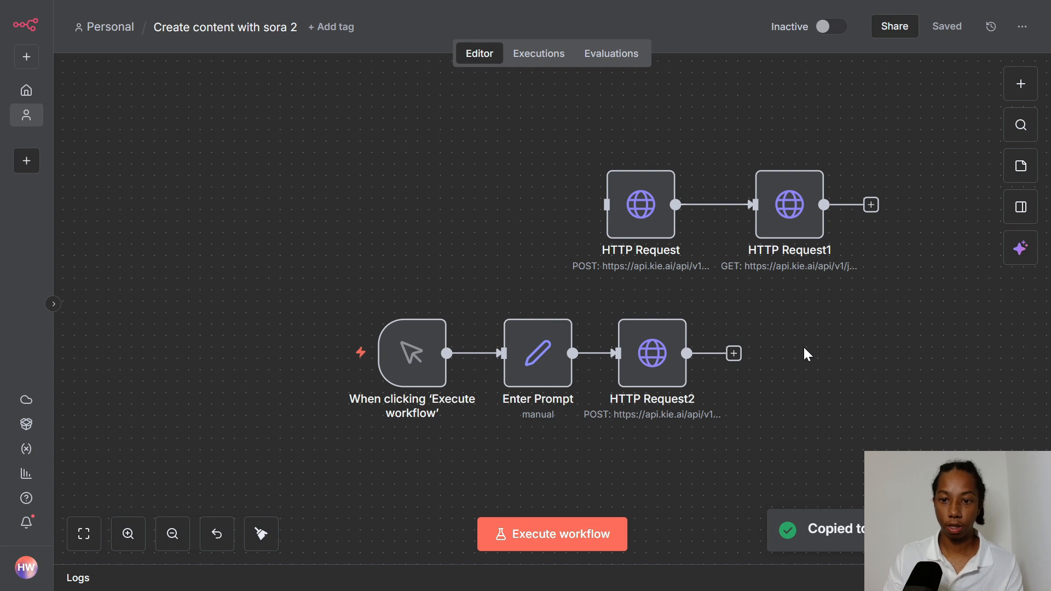
key(ctrl+v)
drag(833, 379, 814, 351)
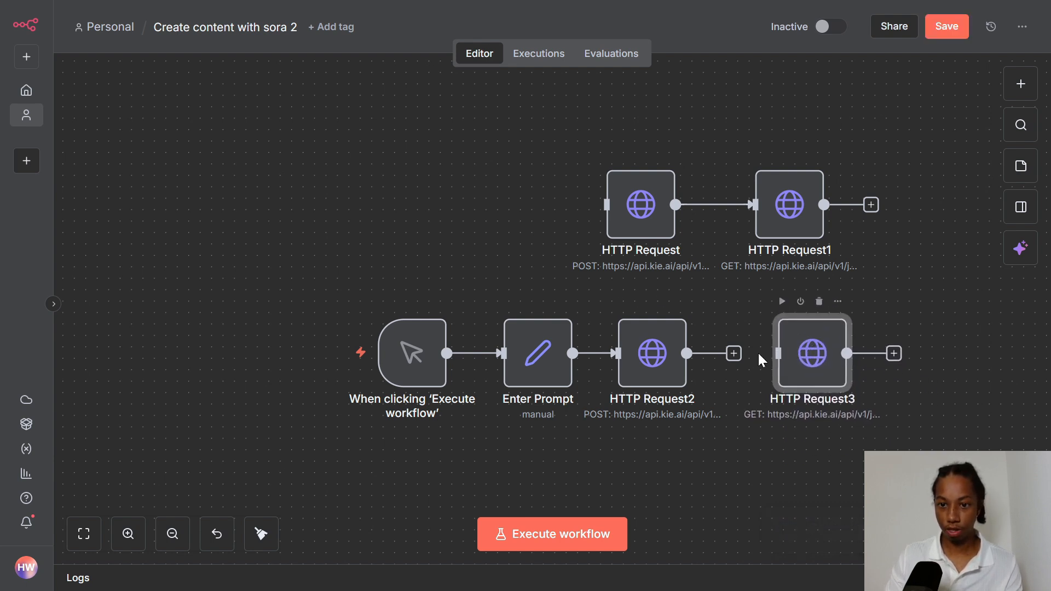
drag(734, 356, 784, 353)
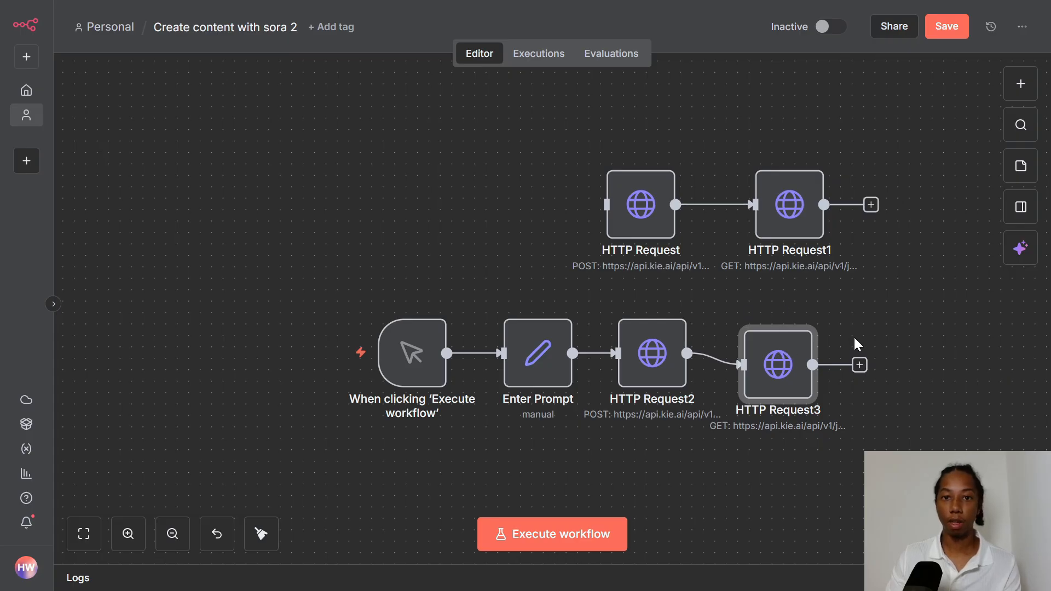
key(shift+alt+t)
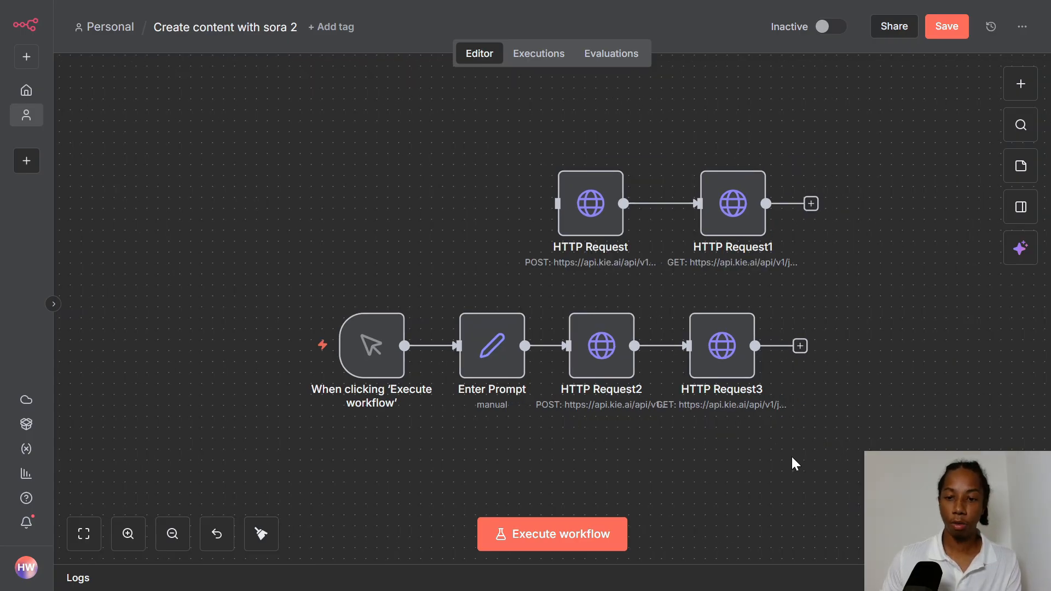
Add an If node after HTTP Request3 checking {{ $json.data.state }} equals 'success'.
click(803, 350)
text(if)
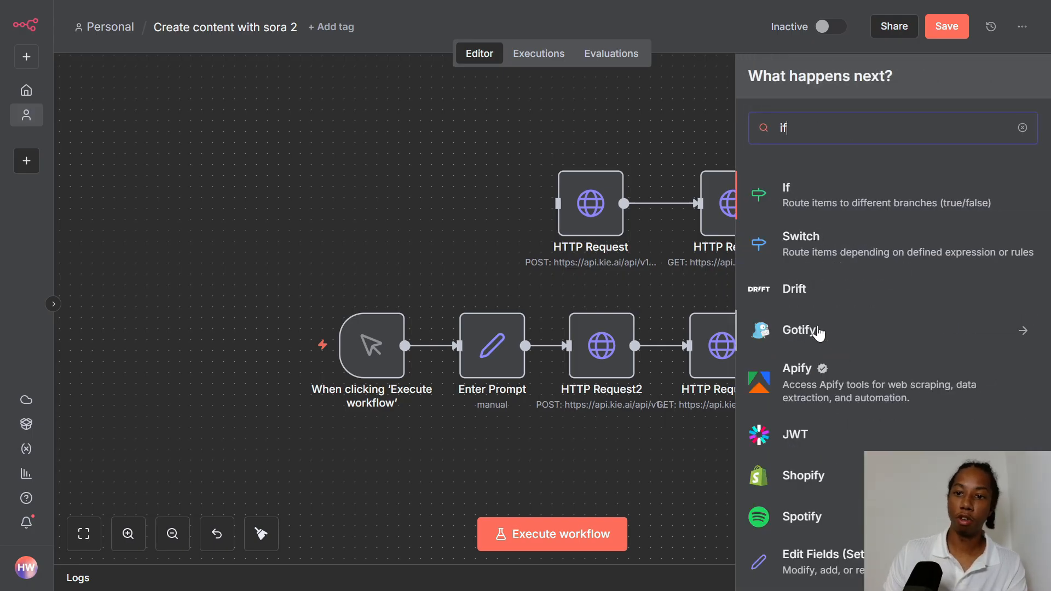
click(800, 195)
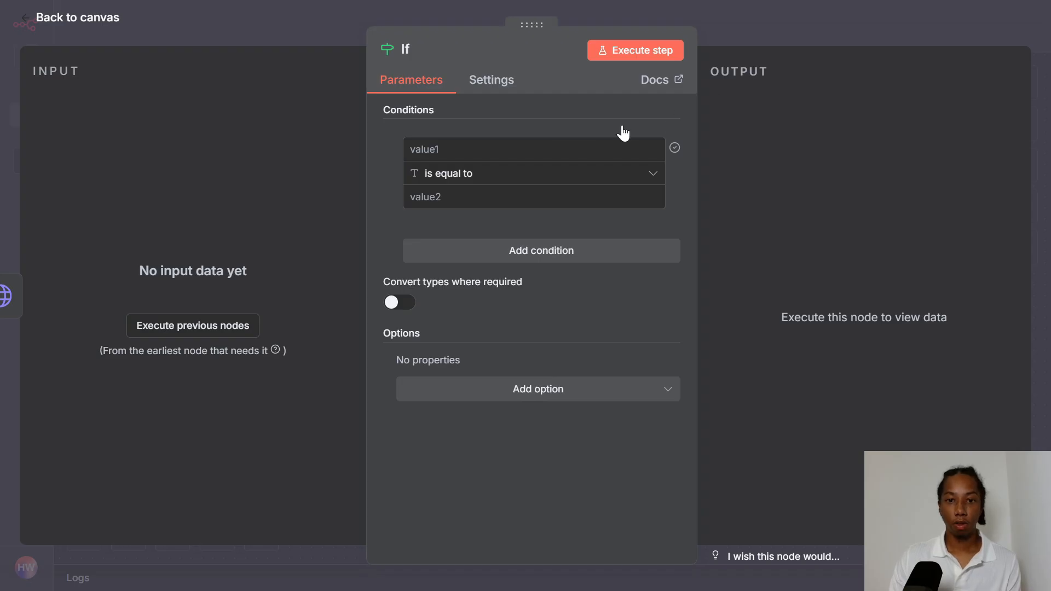
click(176, 327)
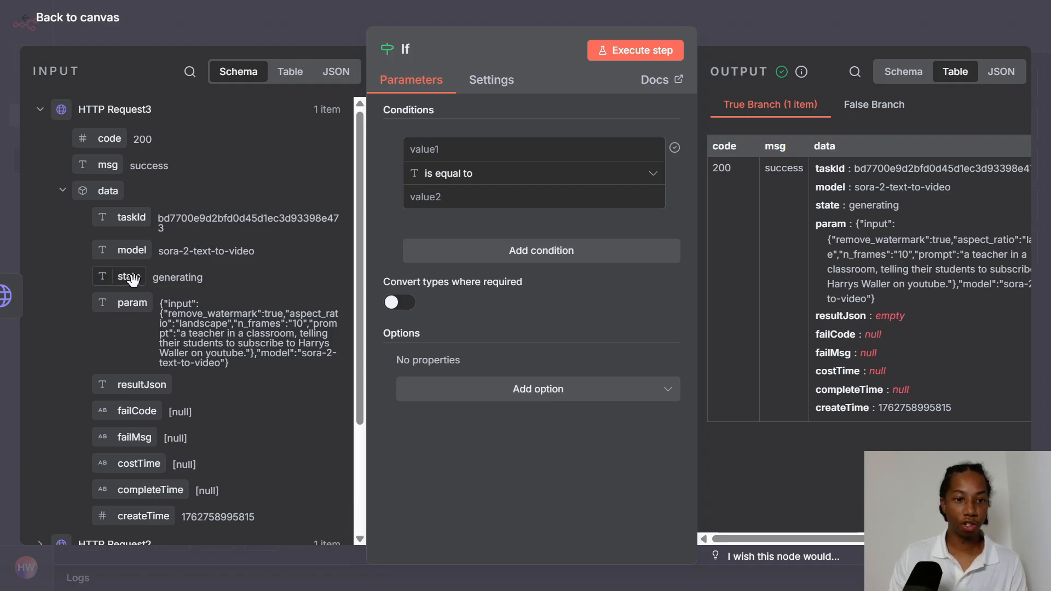
drag(132, 279, 441, 156)
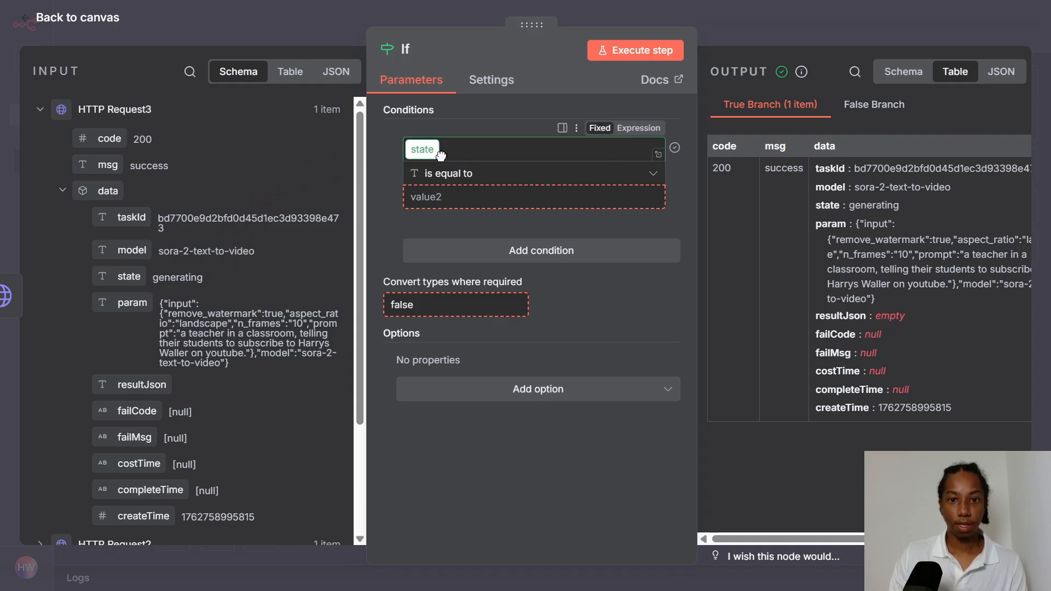
click(378, 179)
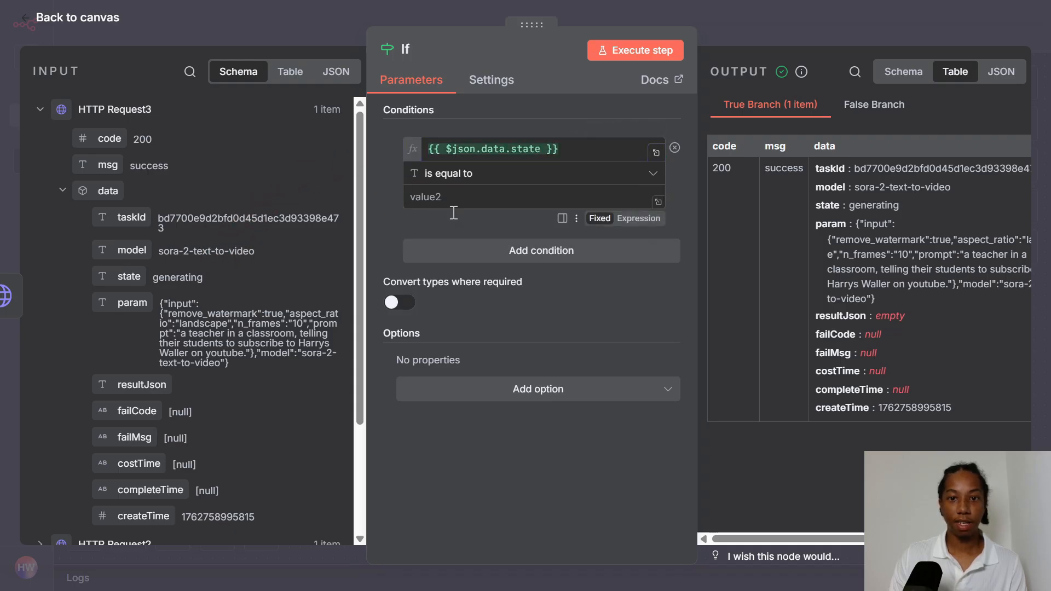
click(458, 197)
text(suc)
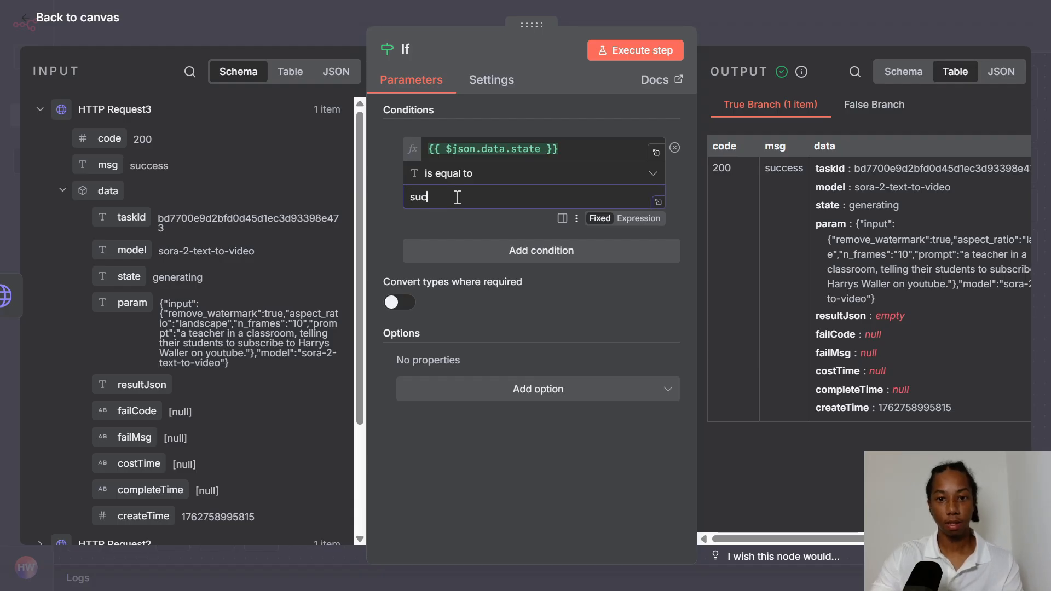
text(cess)
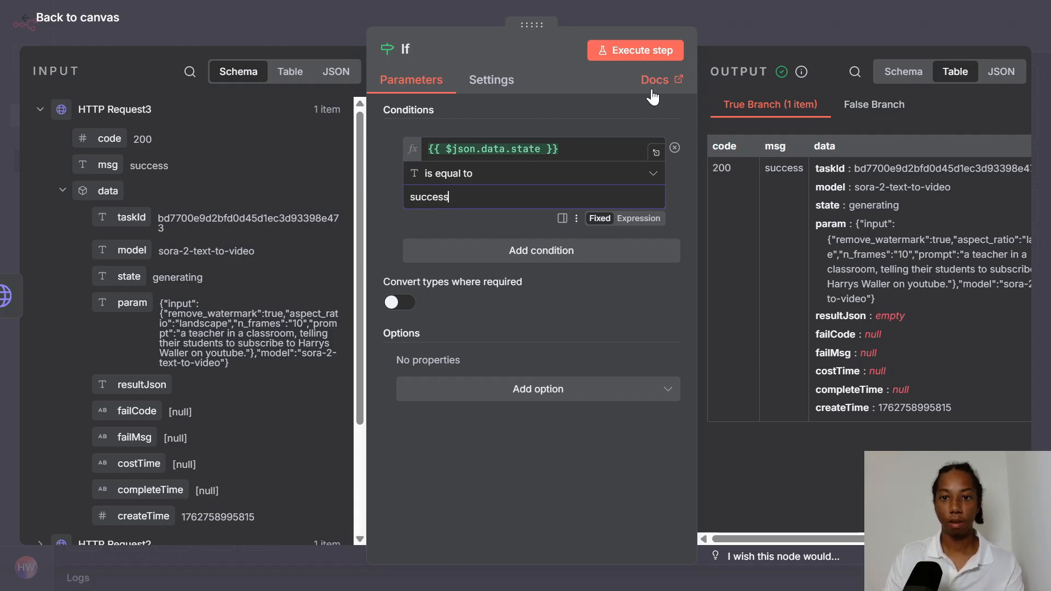
Back on the canvas, search 'edit' for a node on the If true branch.
click(788, 31)
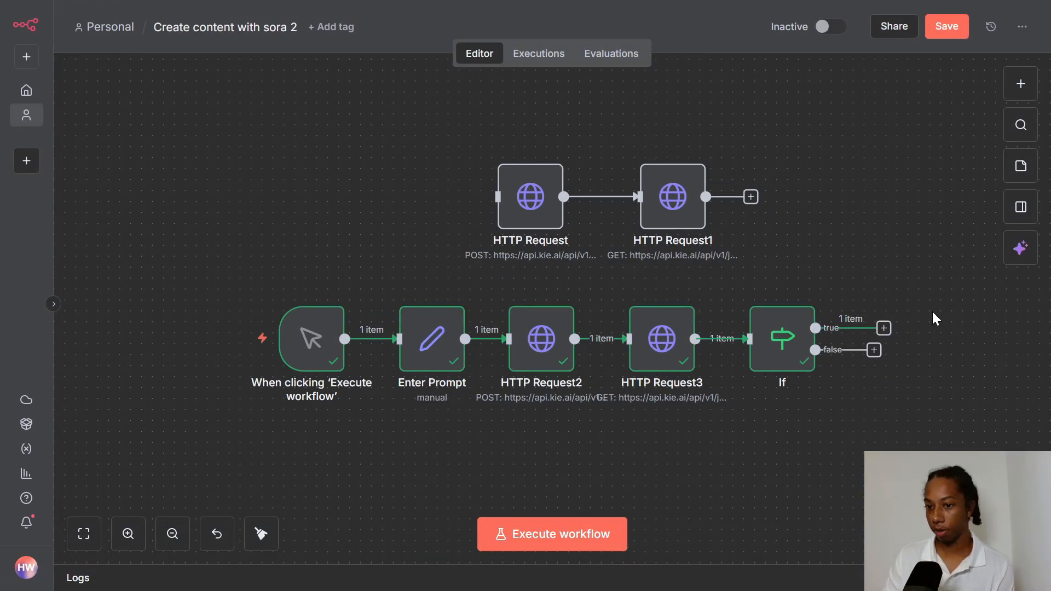
click(883, 328)
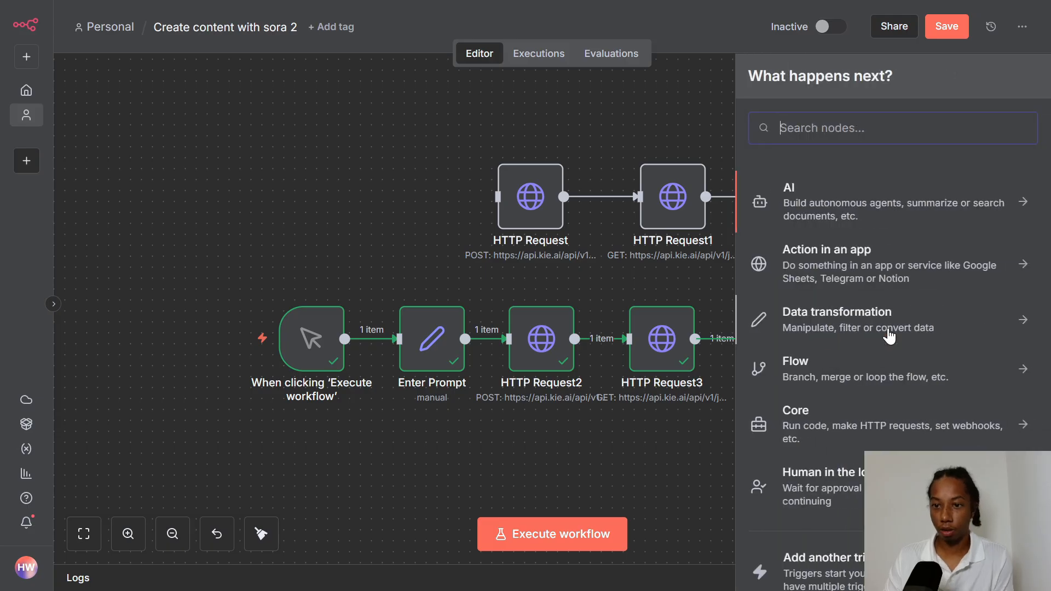
text(edit)
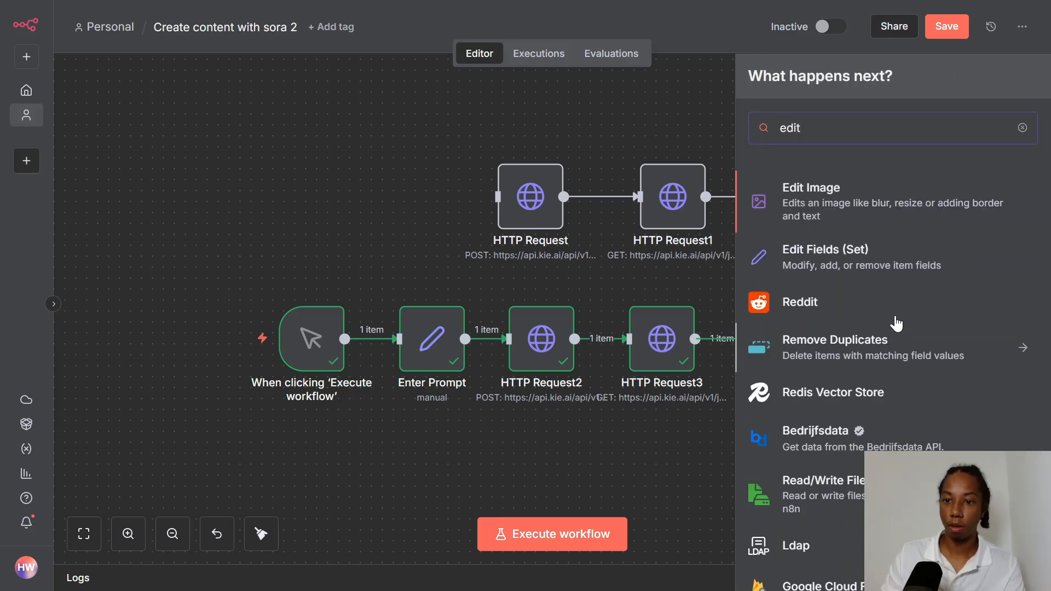
Add an Edit Fields node setting a video URL field to {{ $json.data.resultJson }}.
click(876, 260)
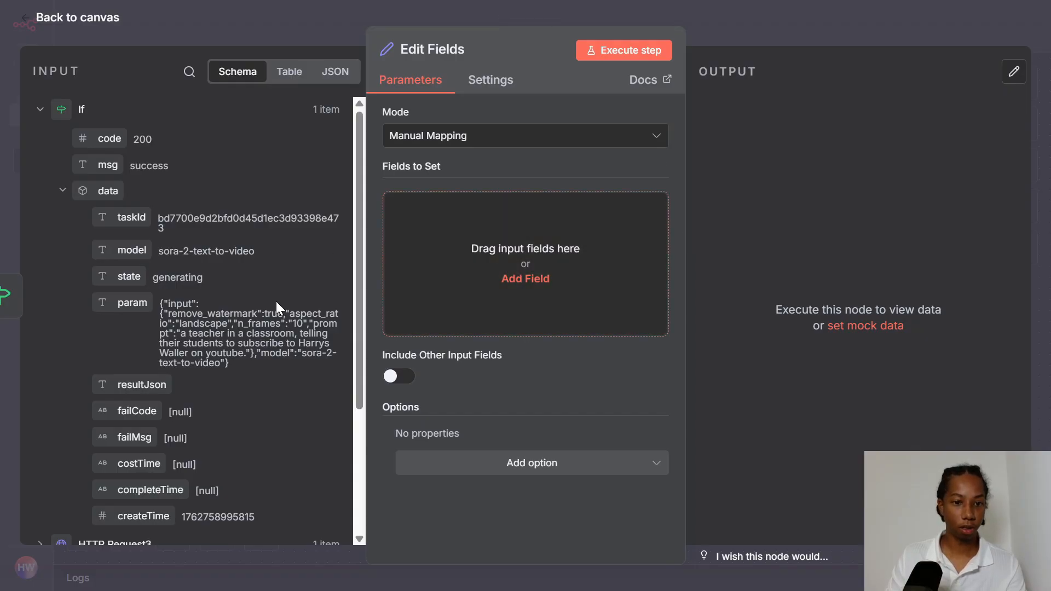
scroll(298, 332, down, 2)
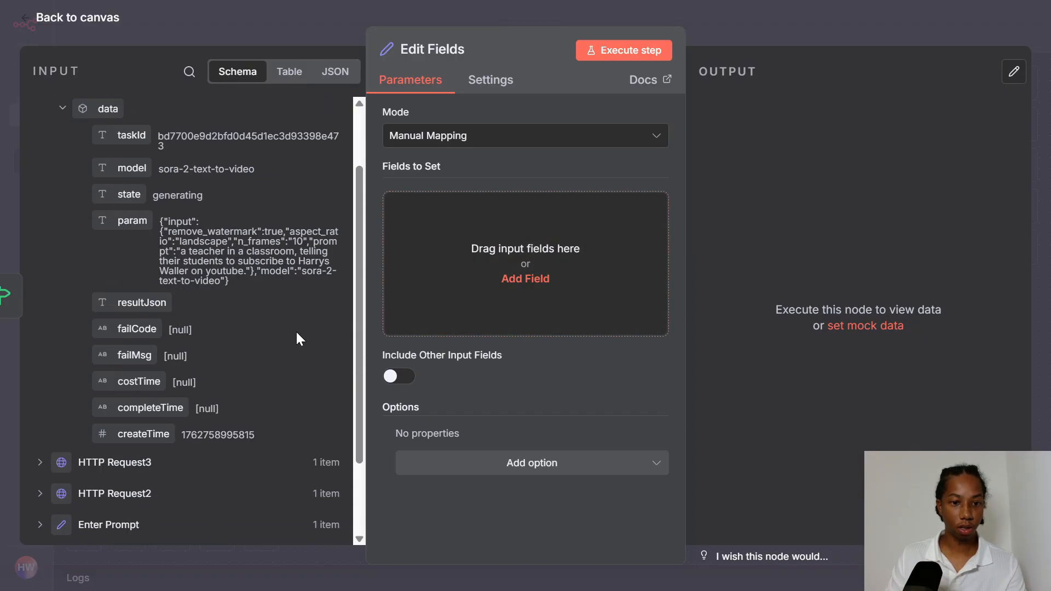
drag(141, 303, 510, 274)
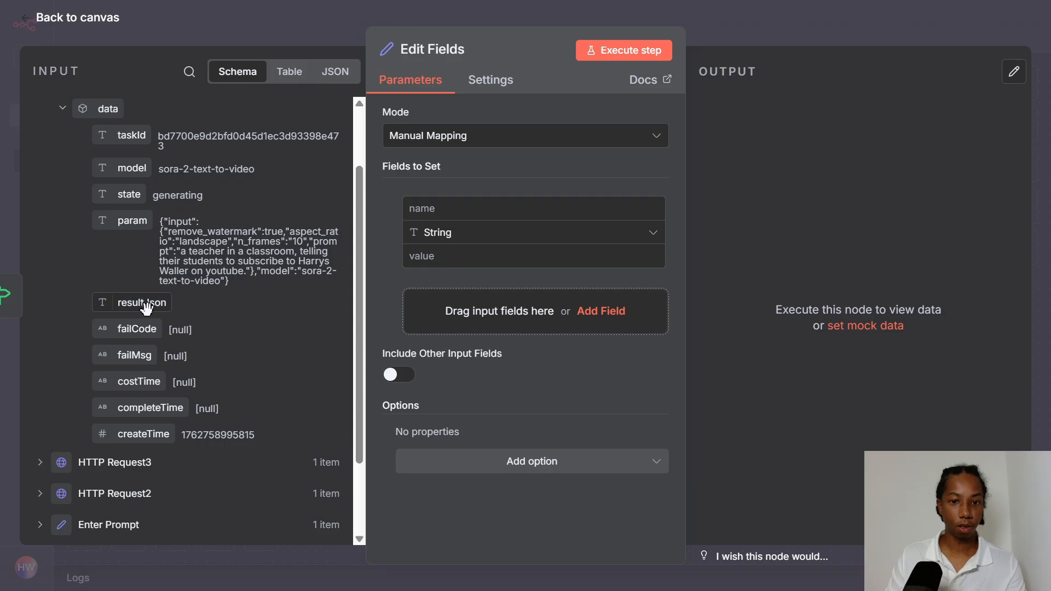
drag(145, 307, 456, 215)
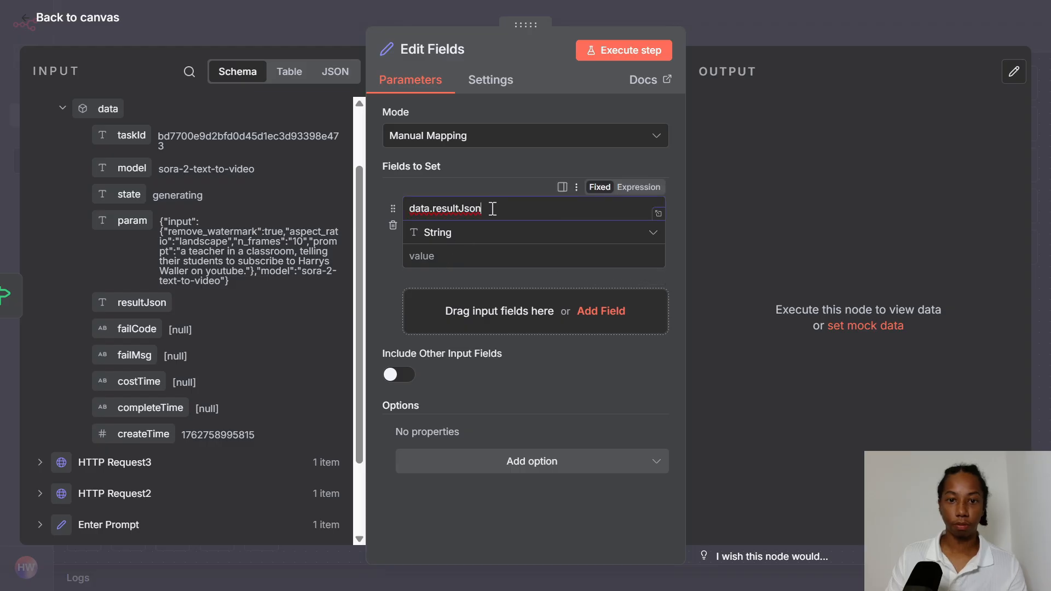
key(ctrl+a)
key(BackSpace)
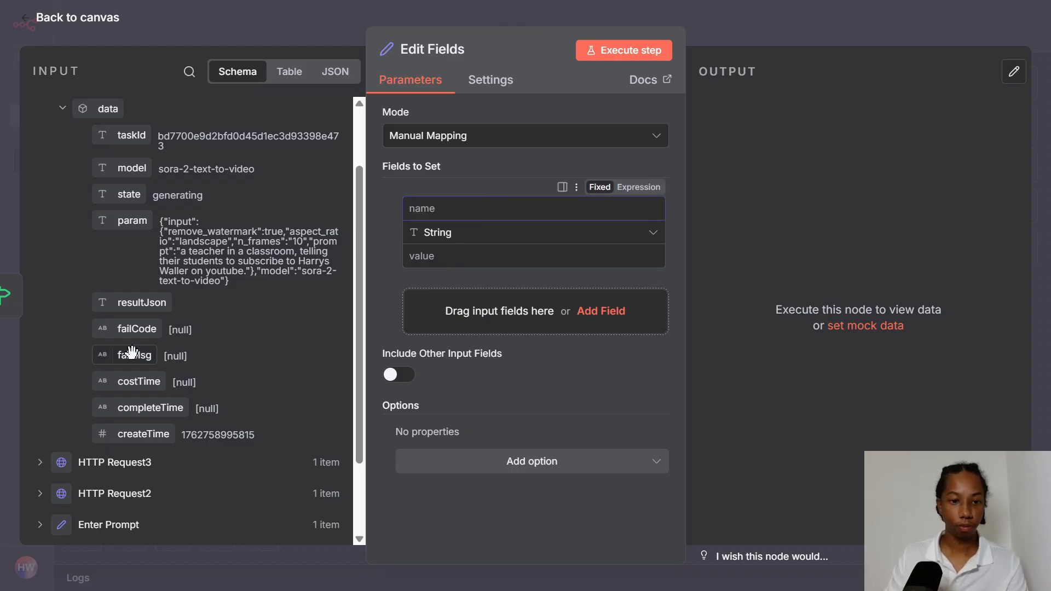
drag(139, 302, 439, 255)
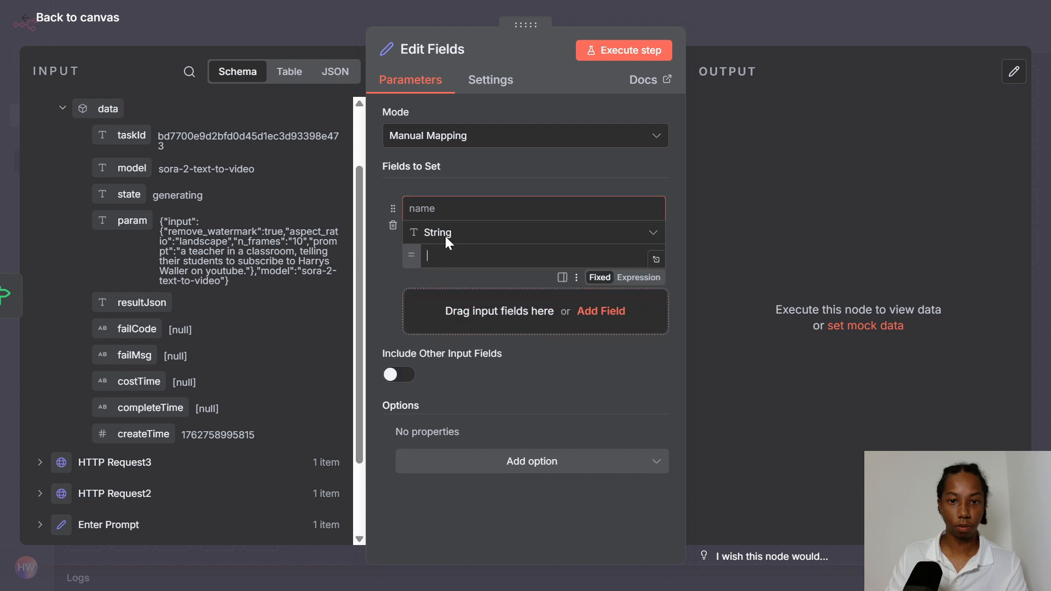
click(457, 209)
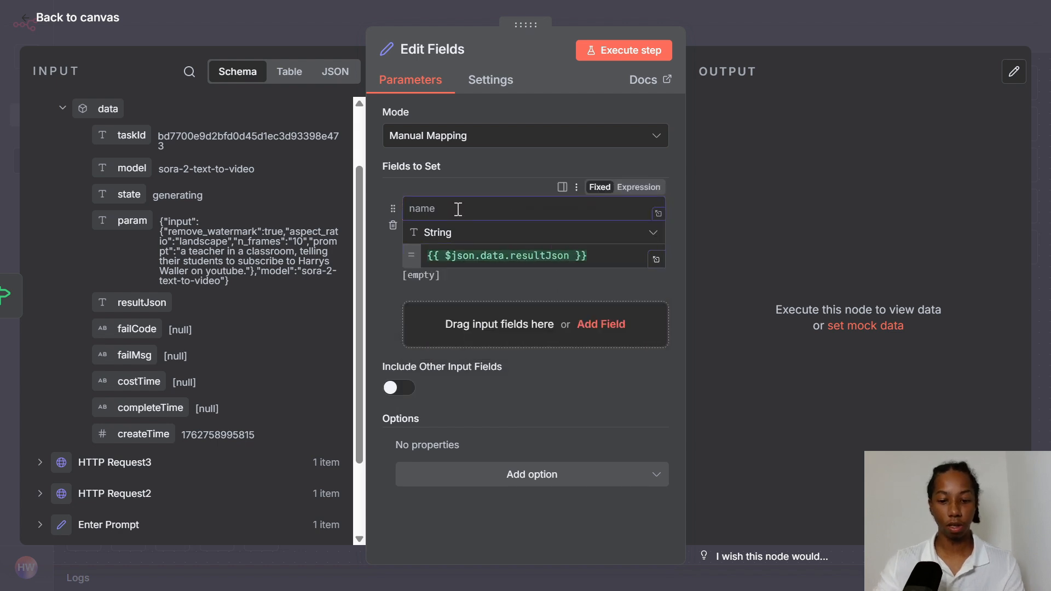
text(video_url)
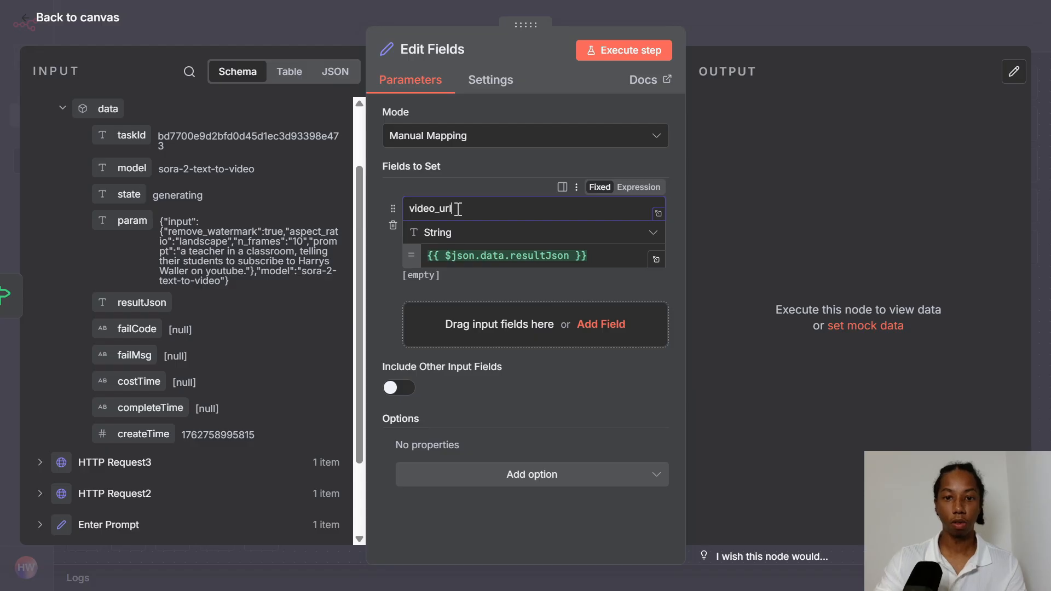
Rename the node 'Video Url' and place it beside the If node's true output.
click(457, 51)
text(Vi)
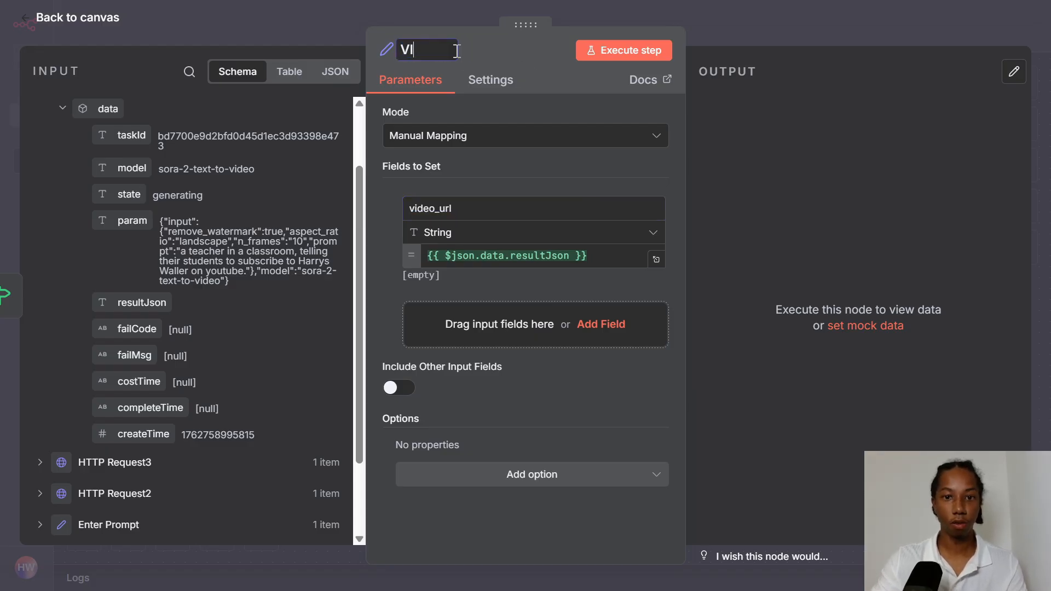
text(deo U)
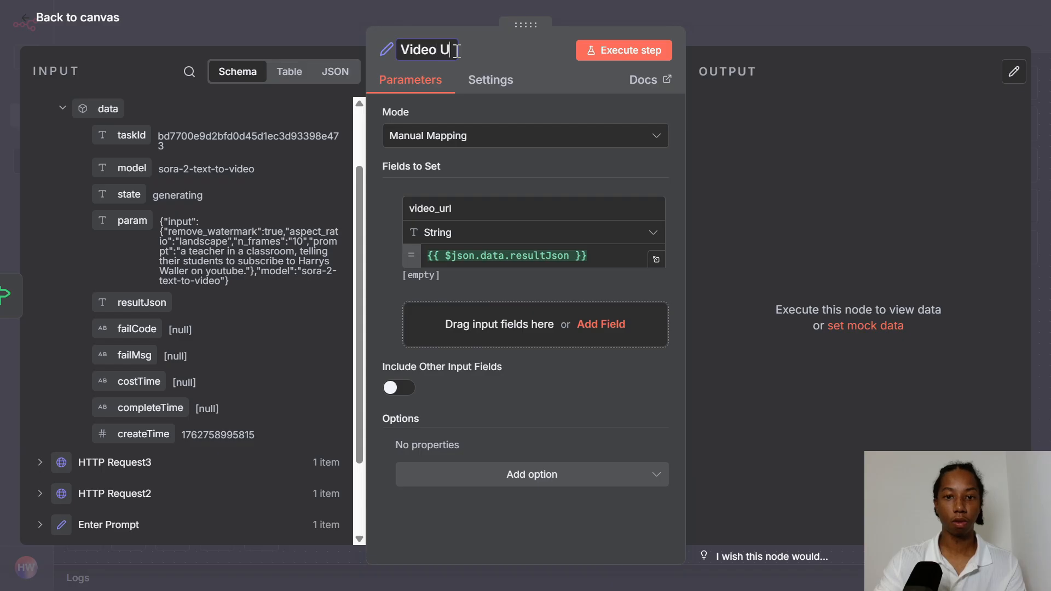
text(rl)
key(Return)
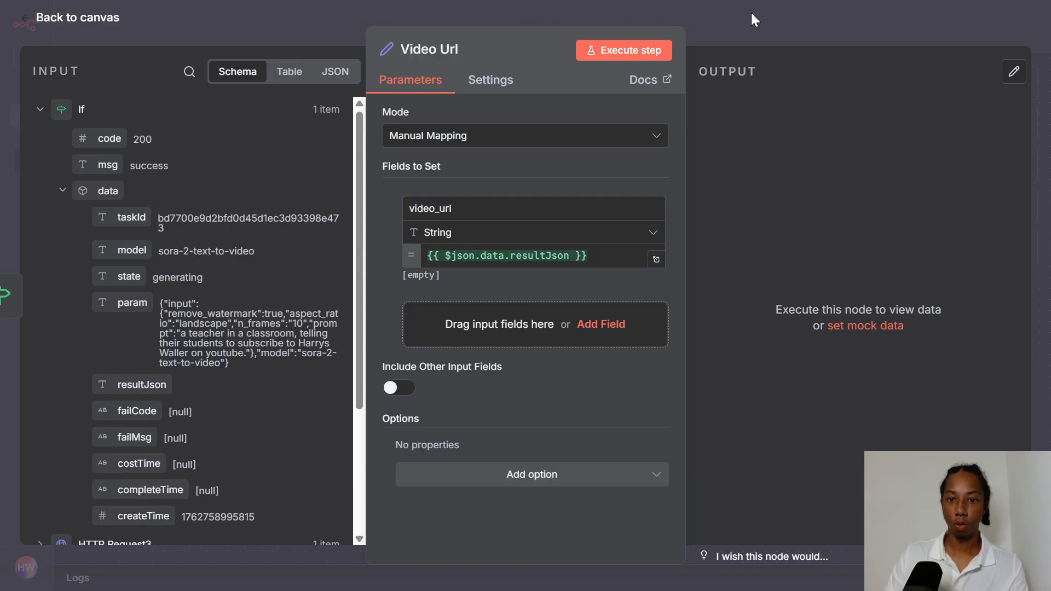
click(773, 12)
drag(950, 286, 950, 345)
click(816, 473)
scroll(817, 473, up, 1)
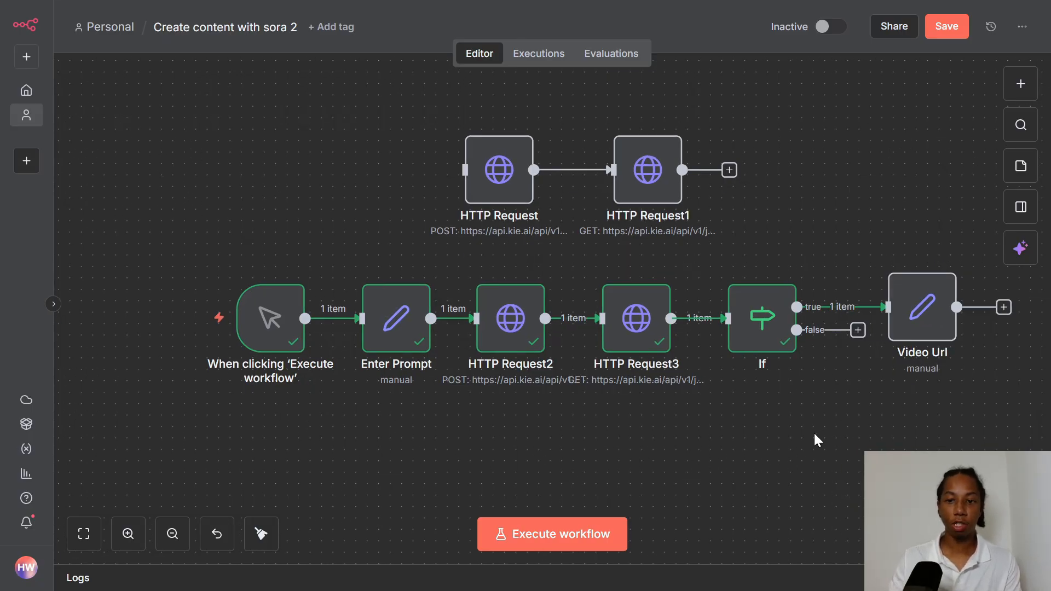
Inspect HTTP Request3's output, noting the generating status.
double_click(637, 316)
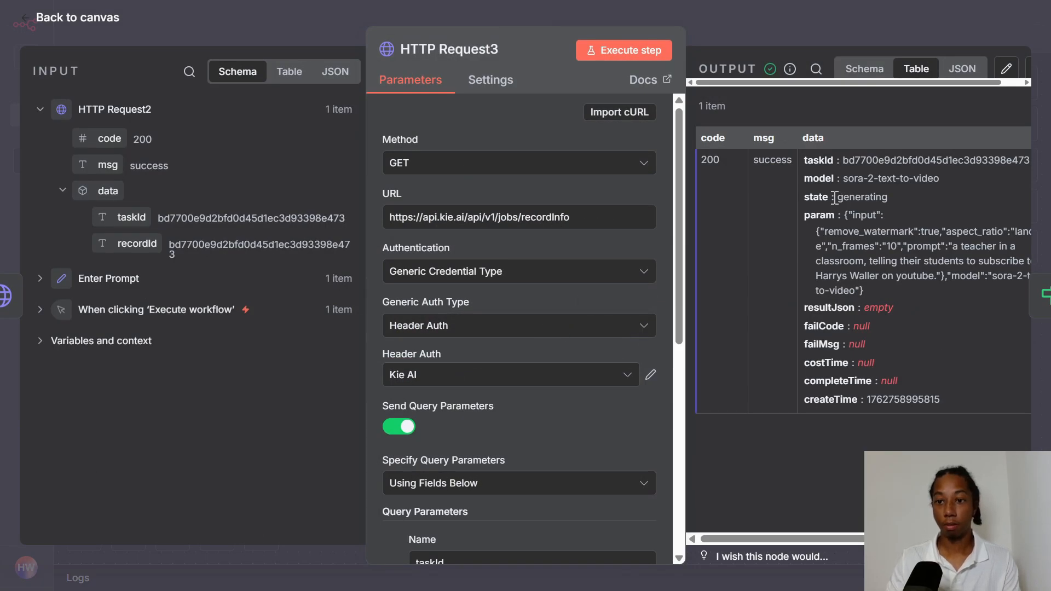
drag(840, 197, 890, 201)
click(872, 27)
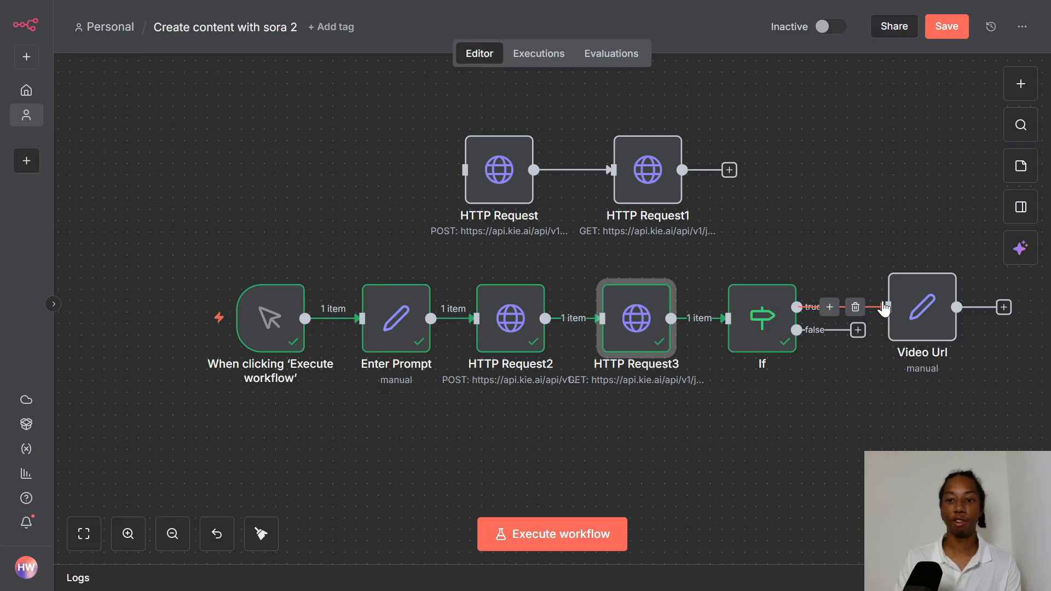
Shift the If node and HTTP Request3 right to make room after HTTP Request2.
click(839, 457)
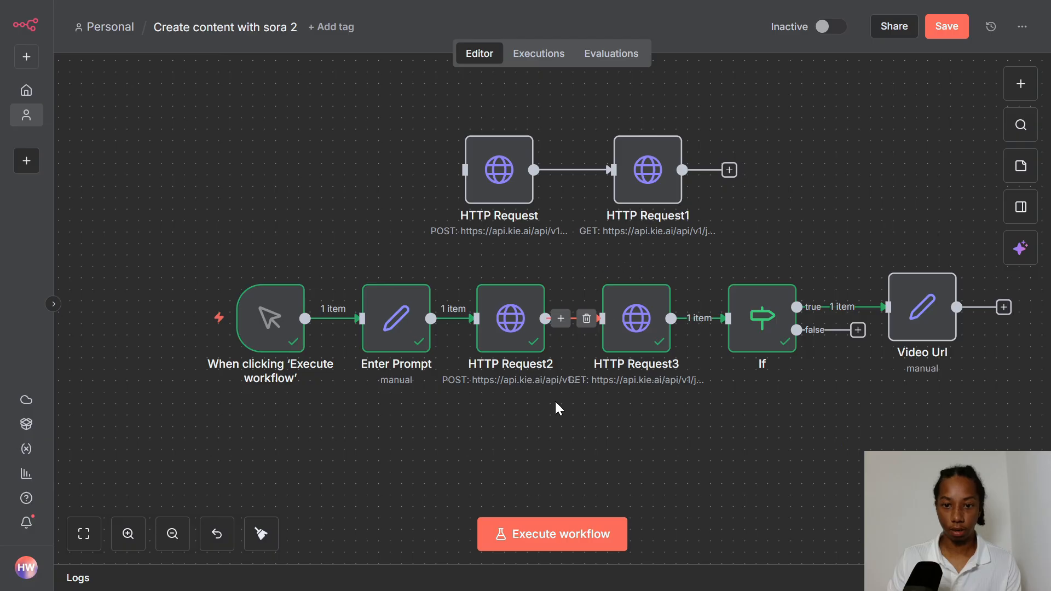
drag(764, 328, 799, 328)
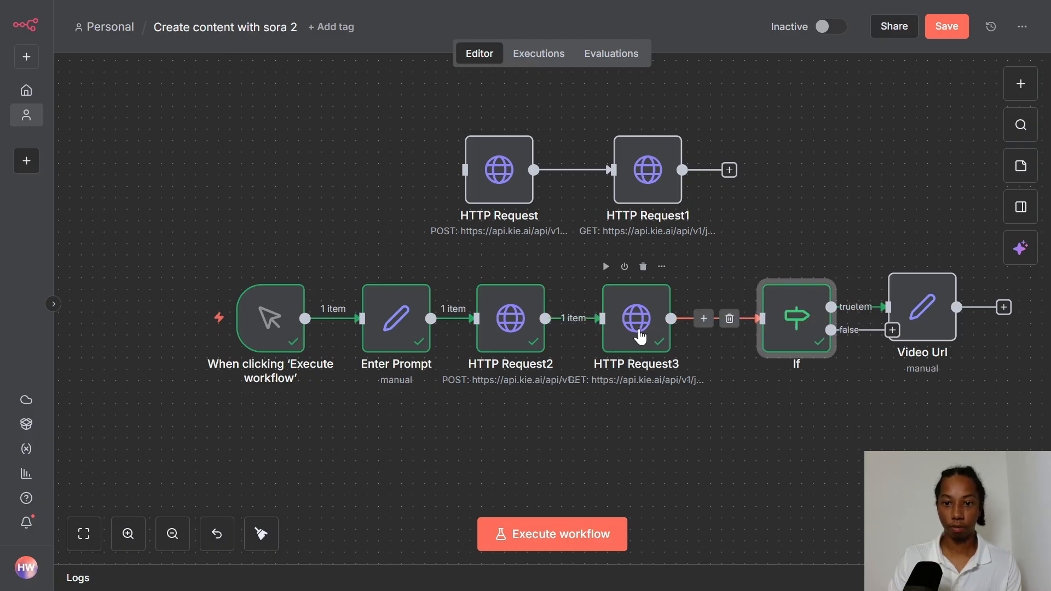
drag(637, 335, 659, 335)
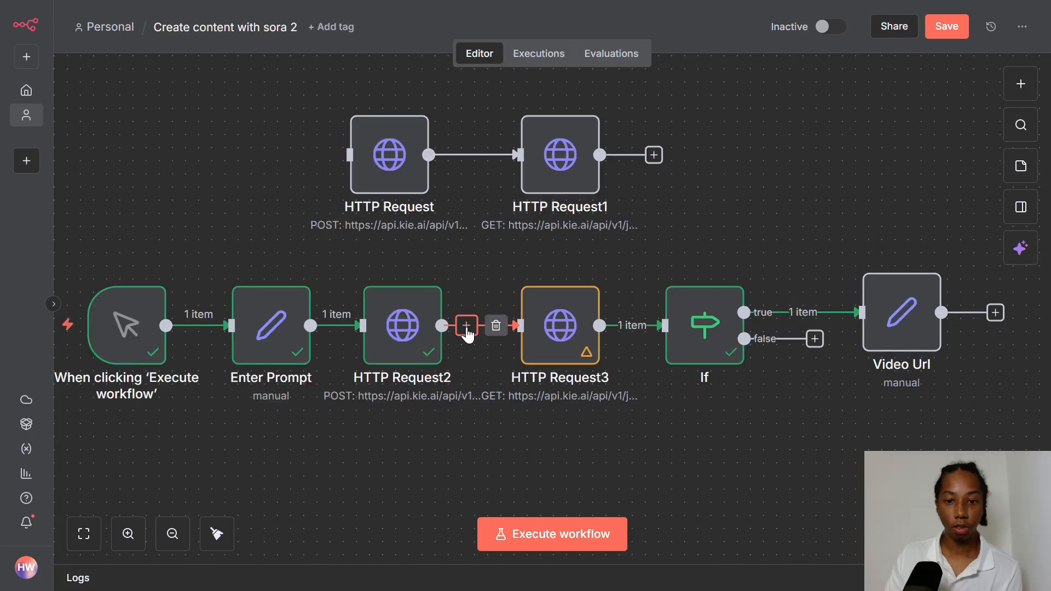
Insert a Wait node after HTTP Request2 with a 10-second wait amount.
click(467, 328)
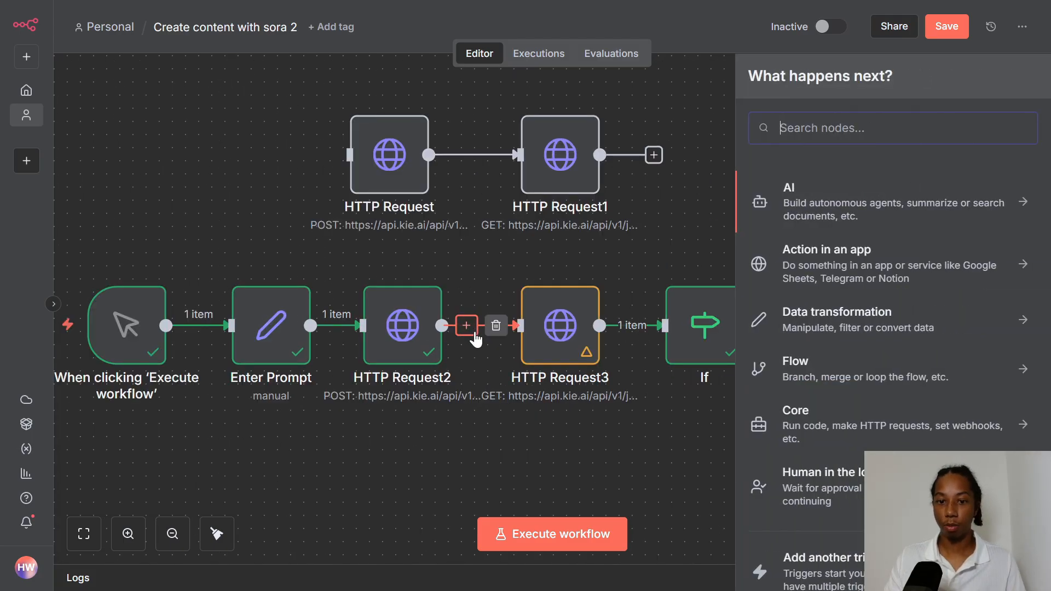
text(wait)
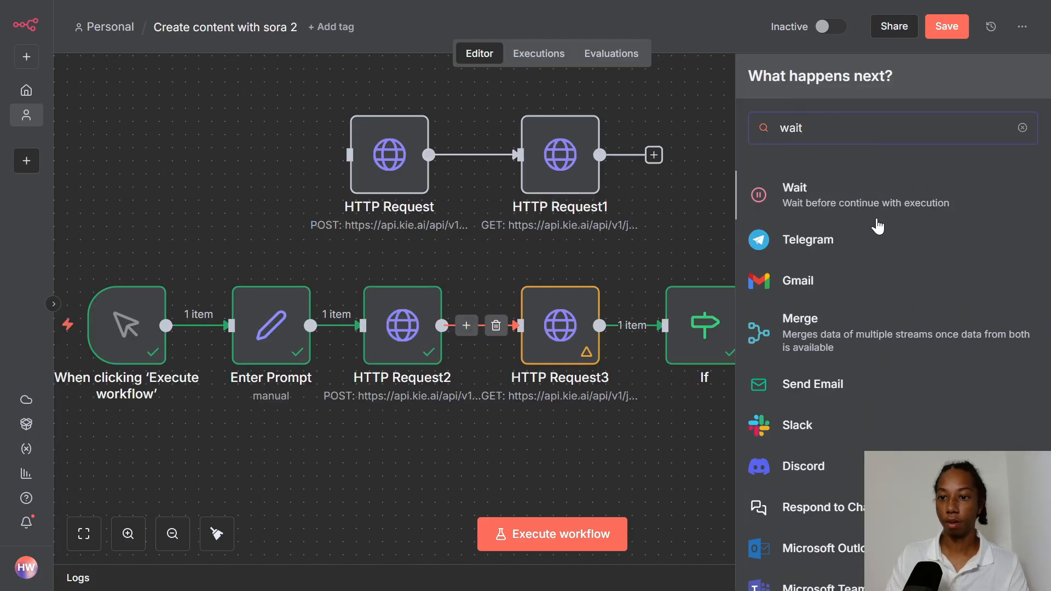
click(878, 203)
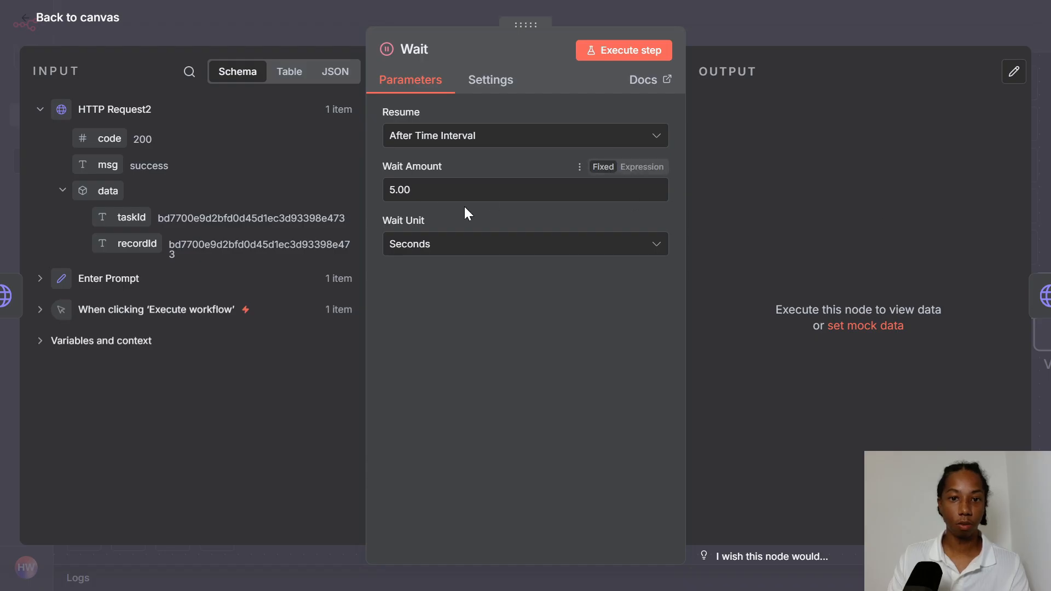
drag(396, 191, 375, 188)
text(10)
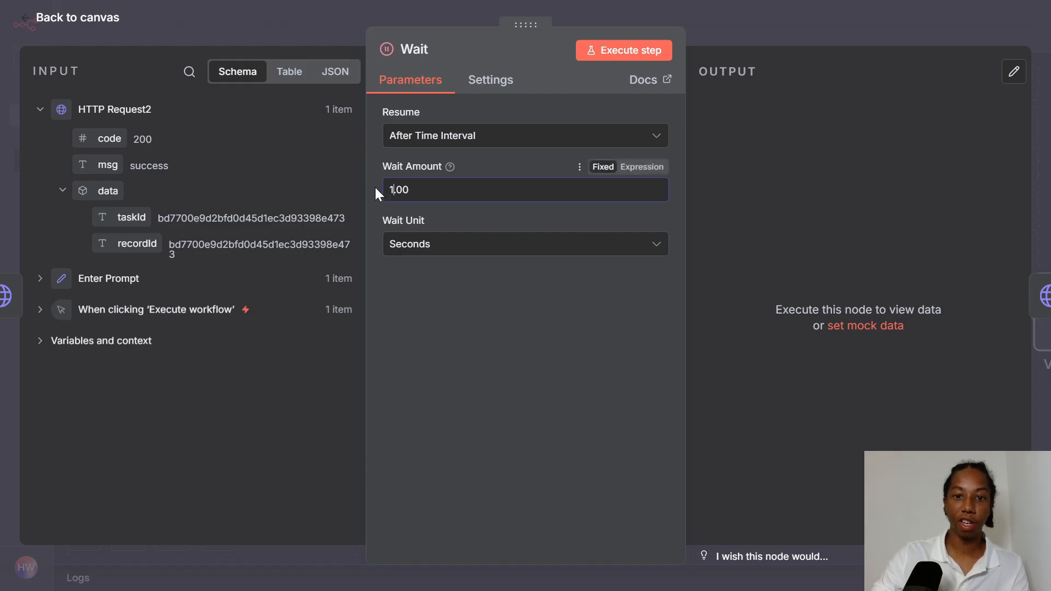
click(482, 160)
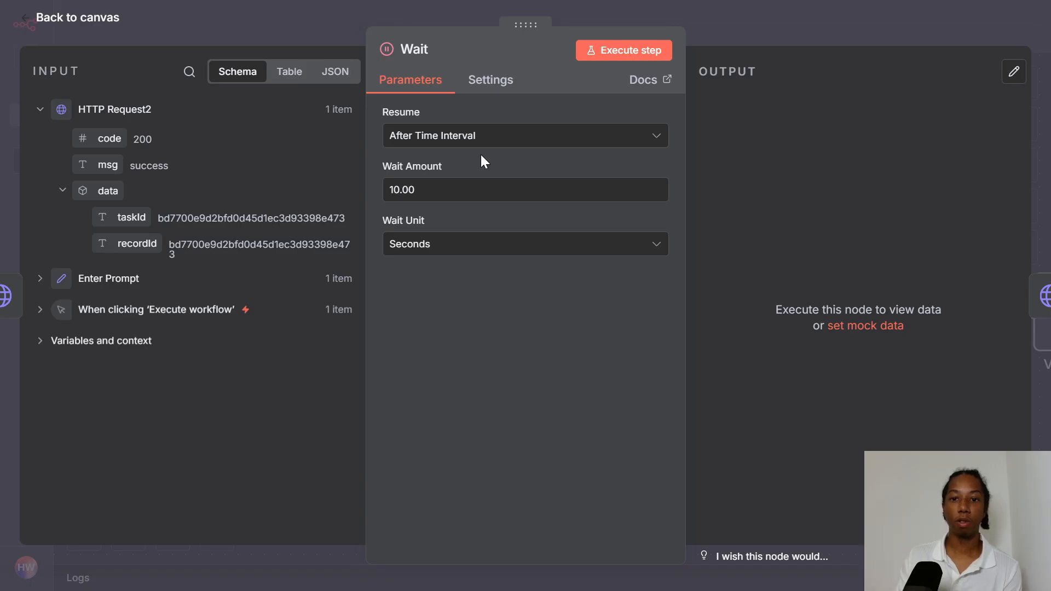
Close the gaps between nodes, loop If's false output back into Wait, and tidy the layout.
click(880, 25)
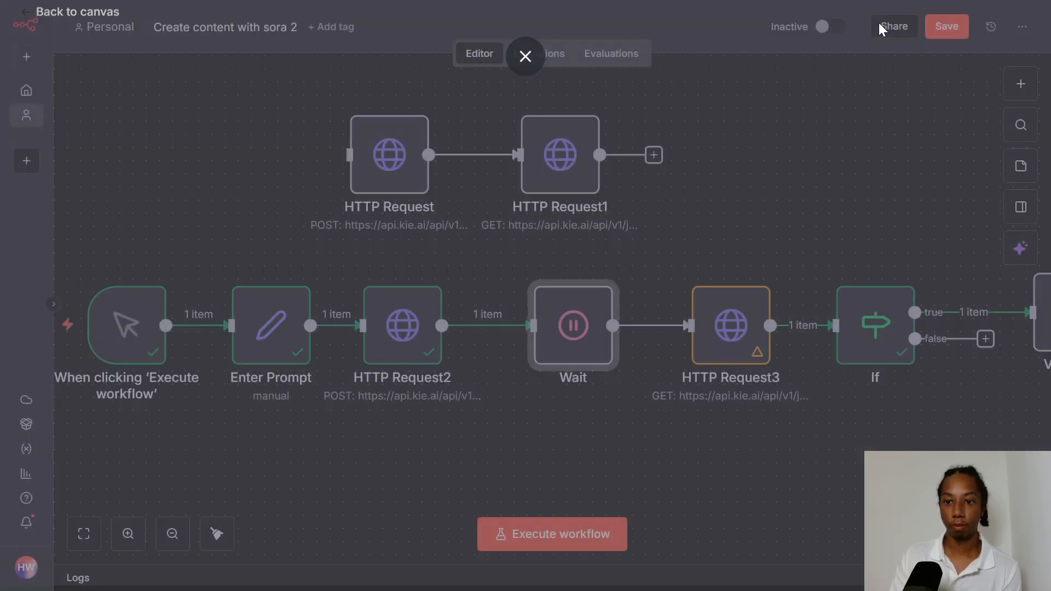
drag(579, 333, 552, 333)
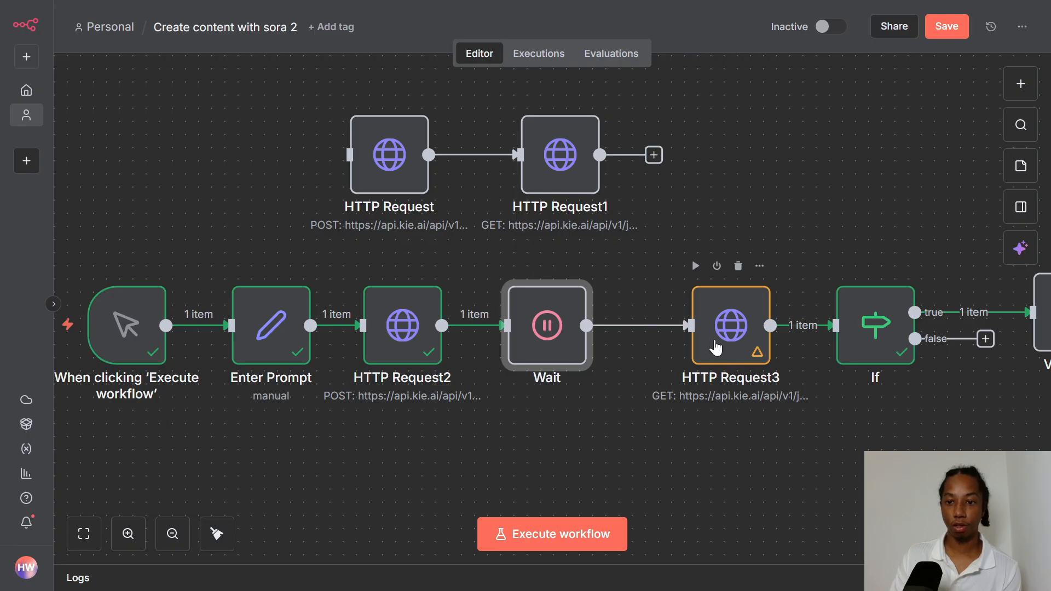
drag(716, 347, 664, 347)
drag(870, 305, 807, 304)
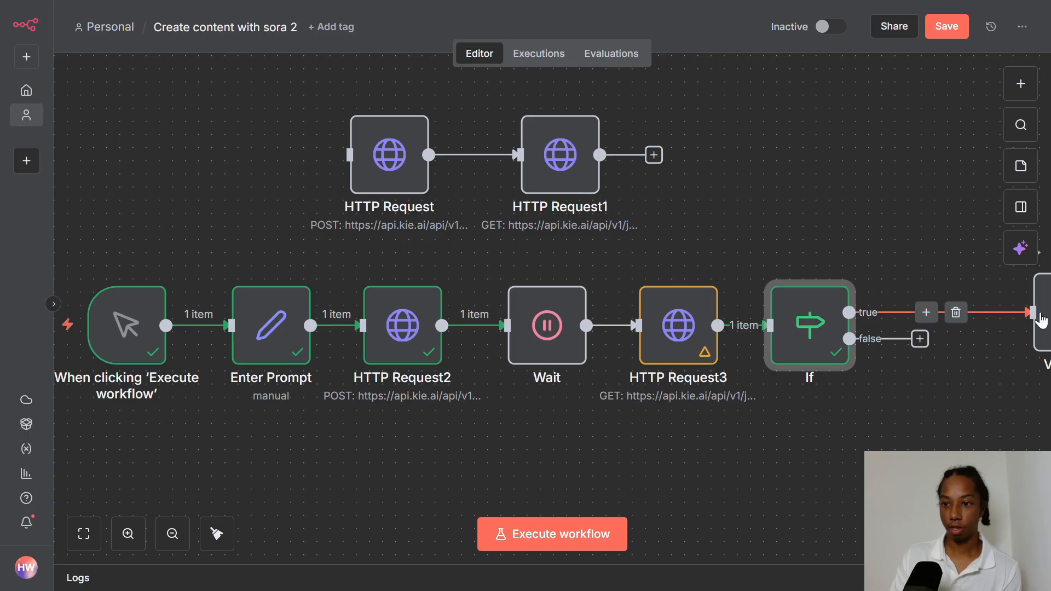
drag(1040, 318, 945, 319)
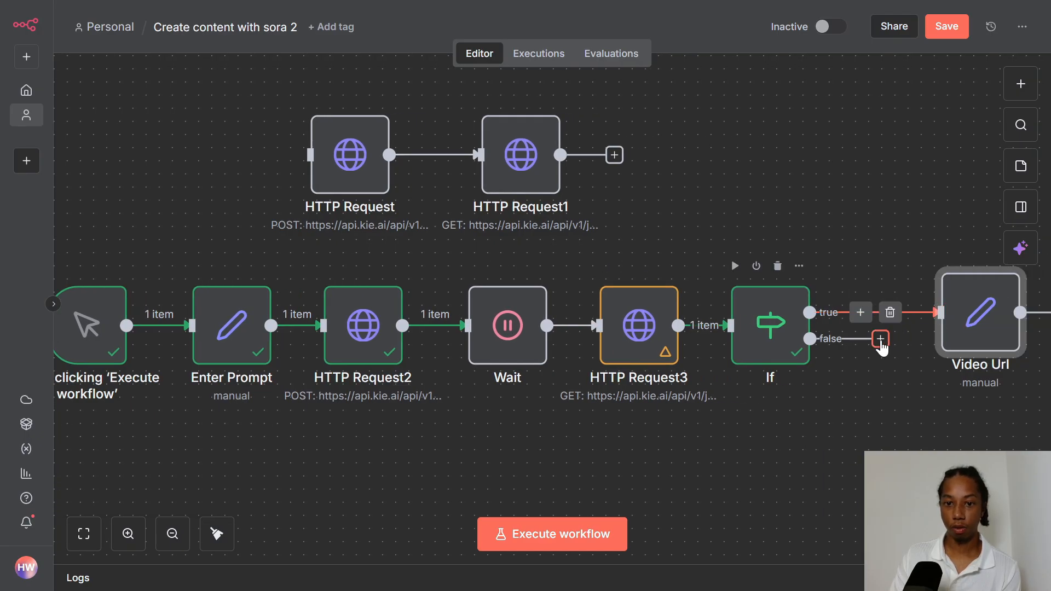
drag(810, 339, 467, 326)
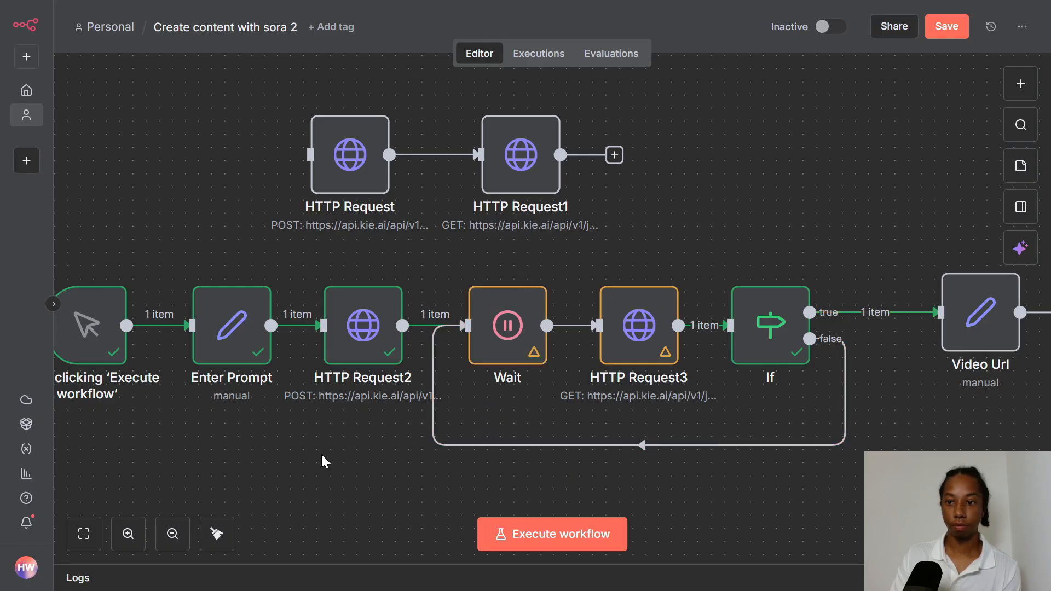
key(shift+alt+t)
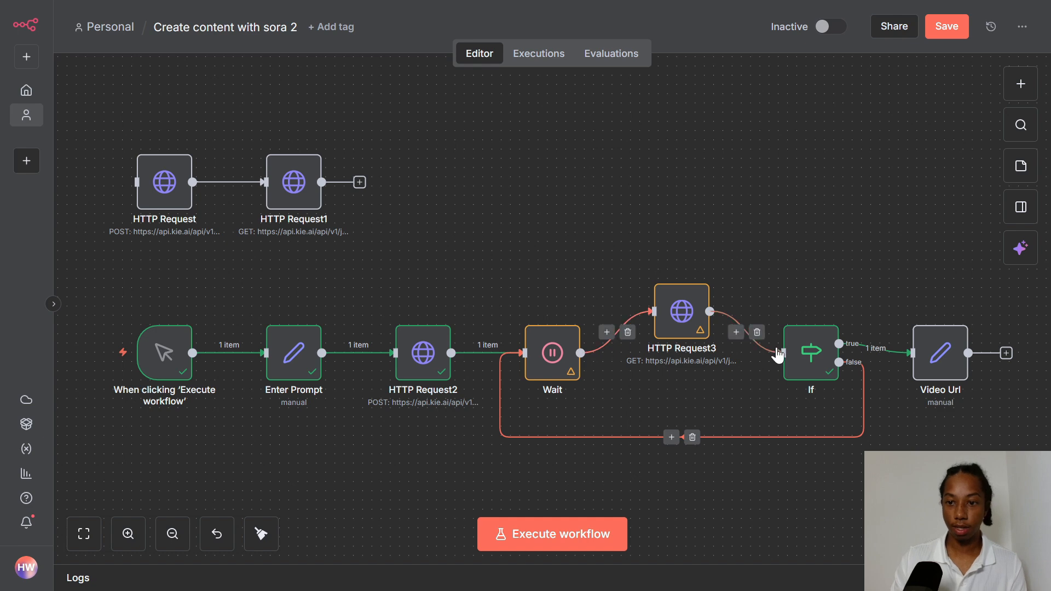
Confirm HTTP Request3's output status reads 'generating', return to the canvas, and switch to full screen.
double_click(684, 322)
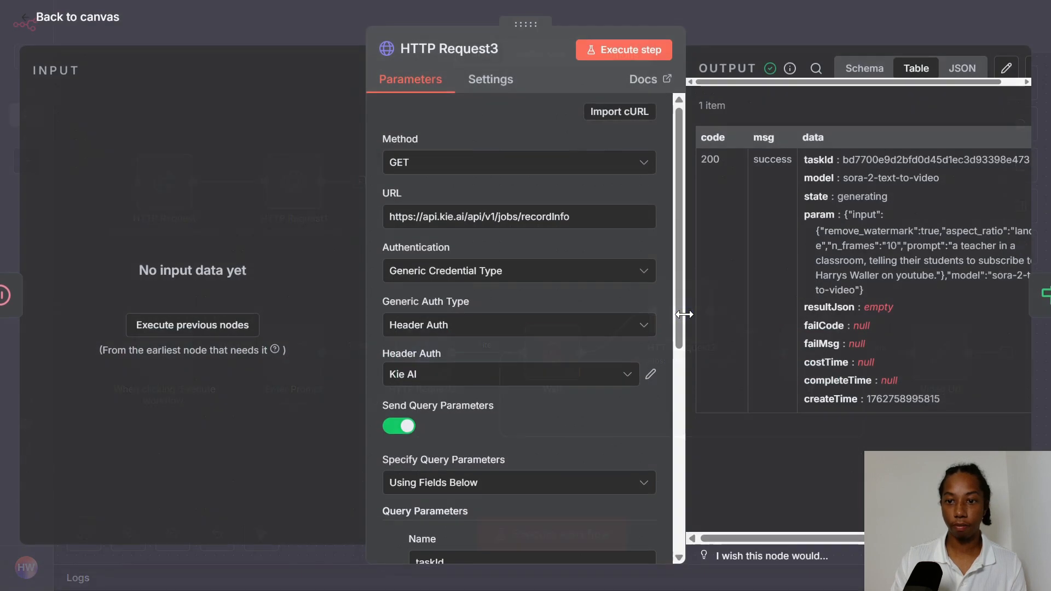
drag(838, 196, 888, 198)
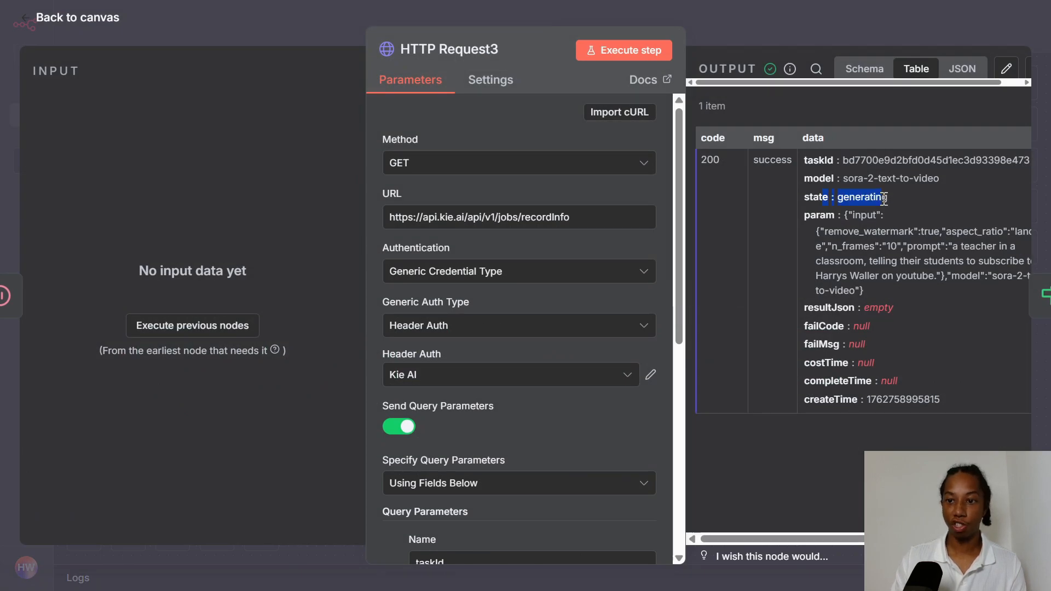
click(889, 199)
click(836, 47)
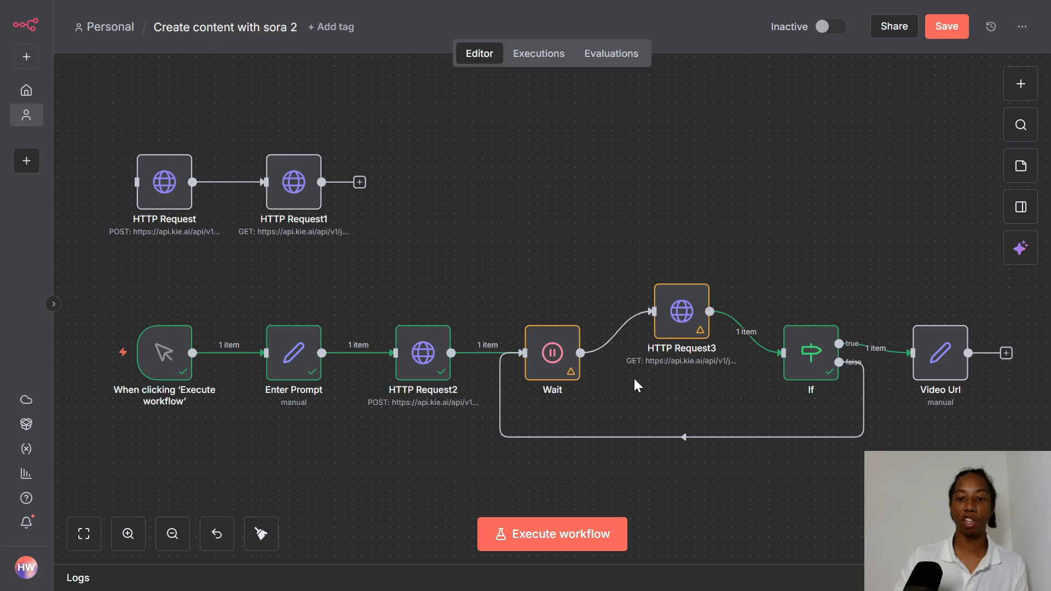
mouse_move(860, 366)
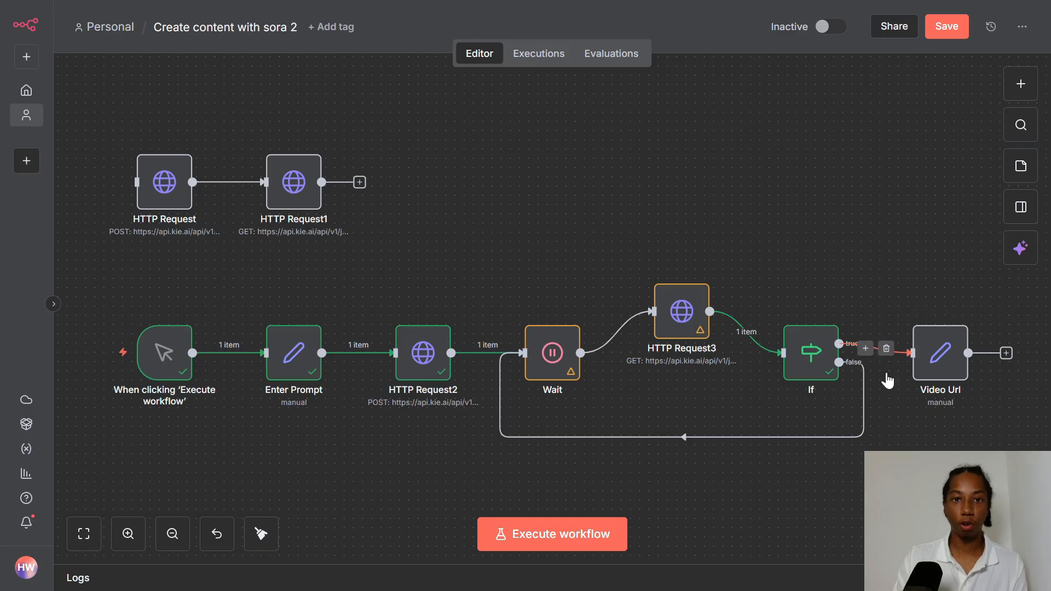
key(F11)
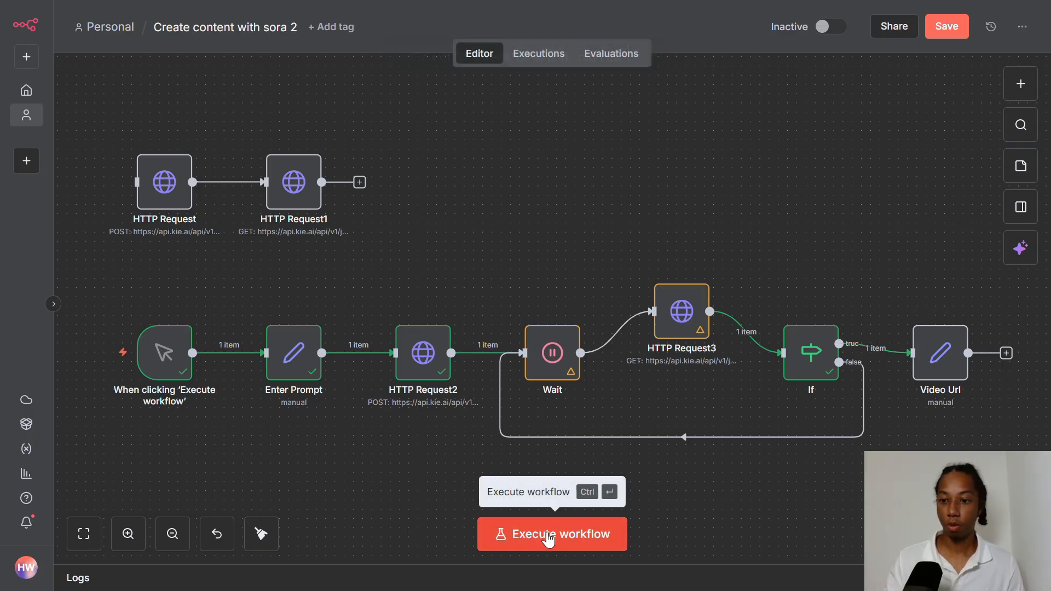
Execute the whole workflow and let it finish: 17 polls, 16 loop-backs, one Video Url item.
click(565, 532)
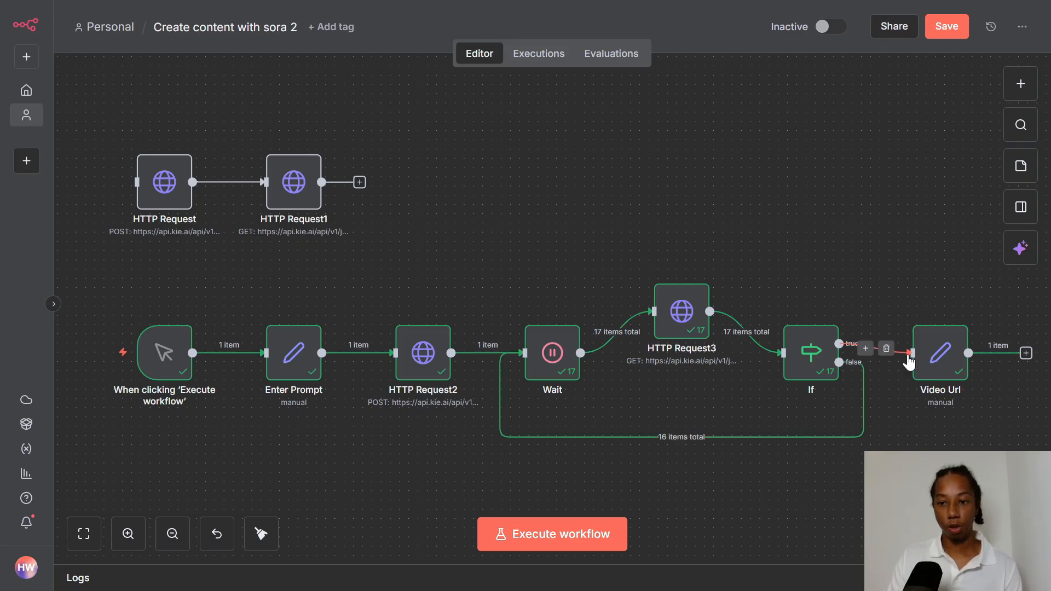
In Video Url's output, select the watermark-free resultUrls link and copy it.
double_click(934, 351)
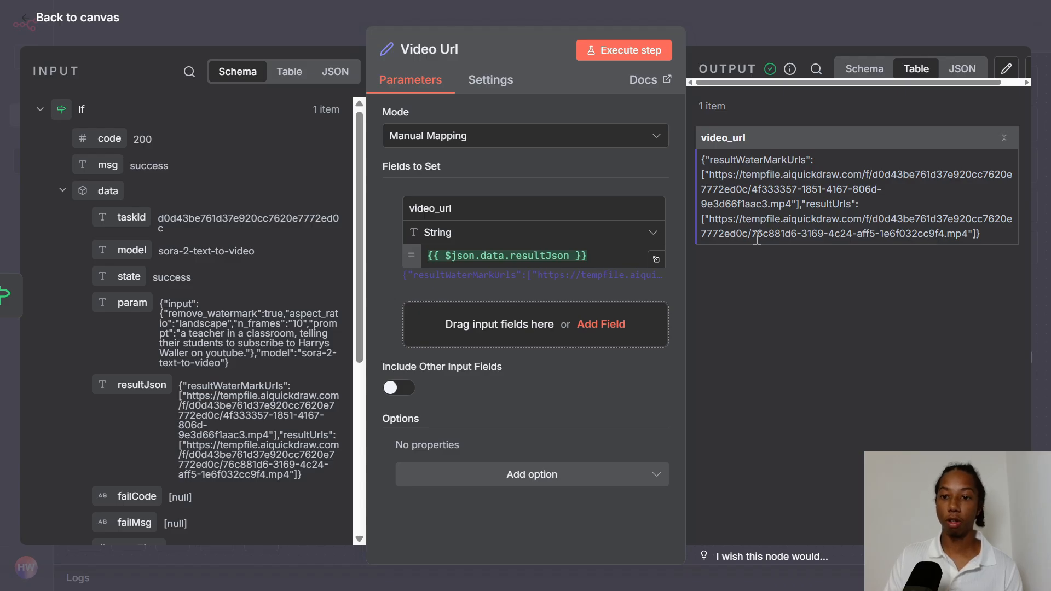
drag(710, 223, 968, 236)
right_click(946, 235)
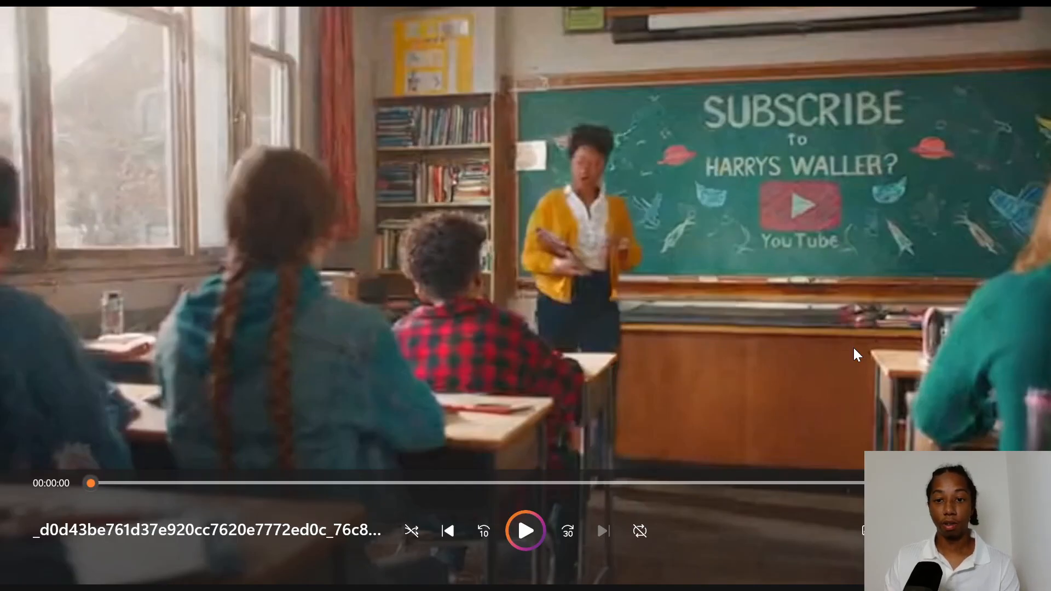
Play the generated teacher-in-classroom clip in Media Player.
click(527, 532)
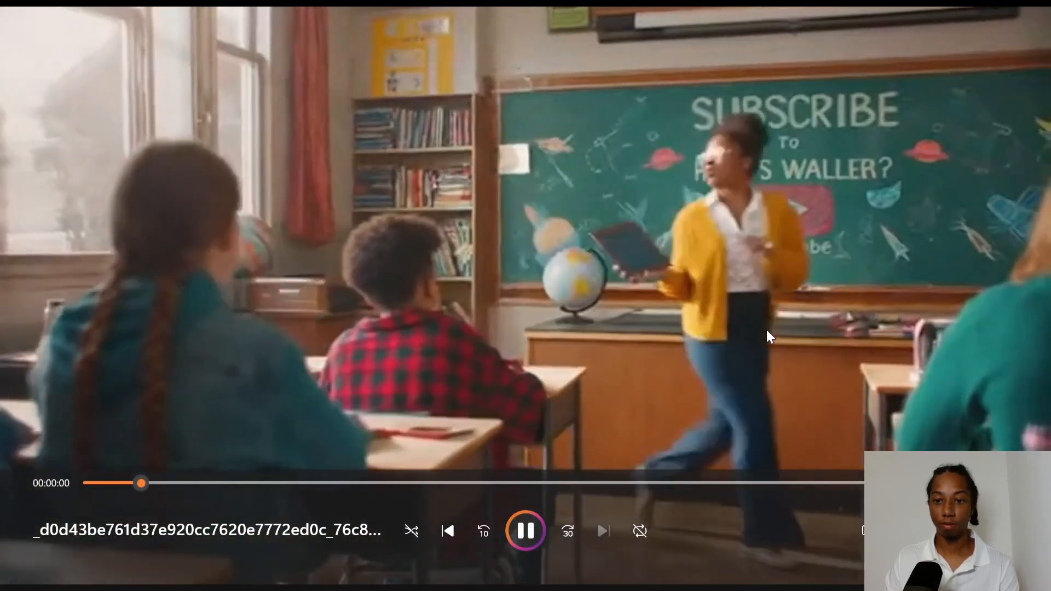